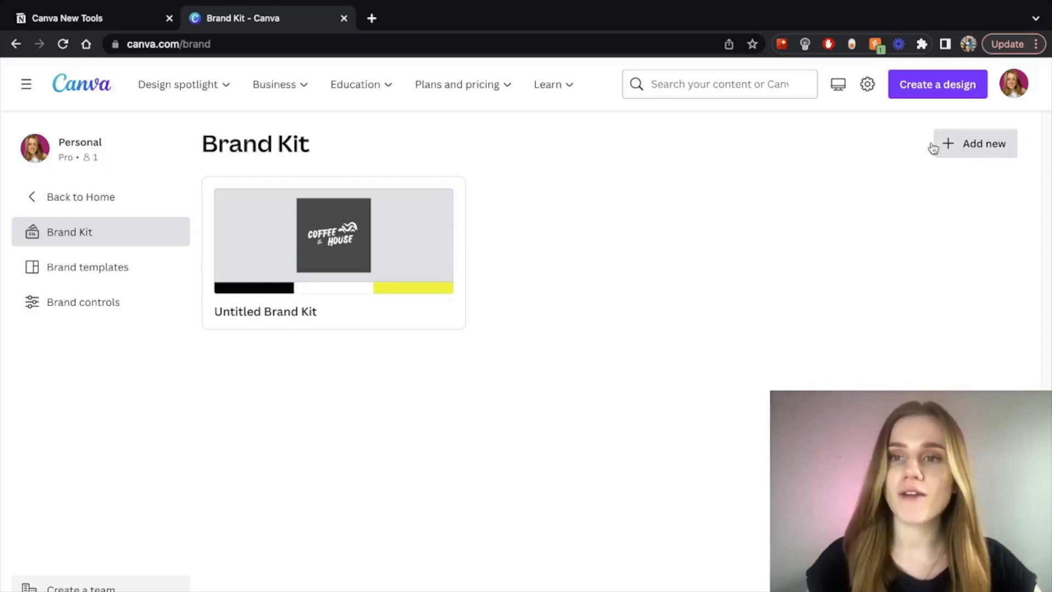
Create a new Brand Kit named "Dog Cafe"
{"action": "left_click", "coordinate": [973, 151]}
{"action": "left_click", "coordinate": [438, 356]}
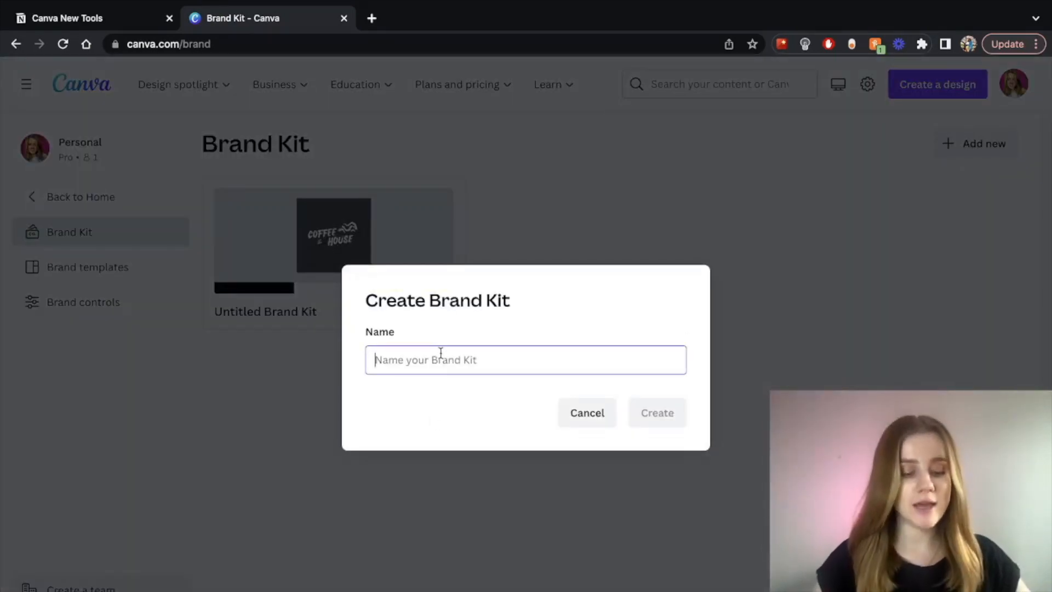
{"action": "type", "text": "Dog Cafe"}
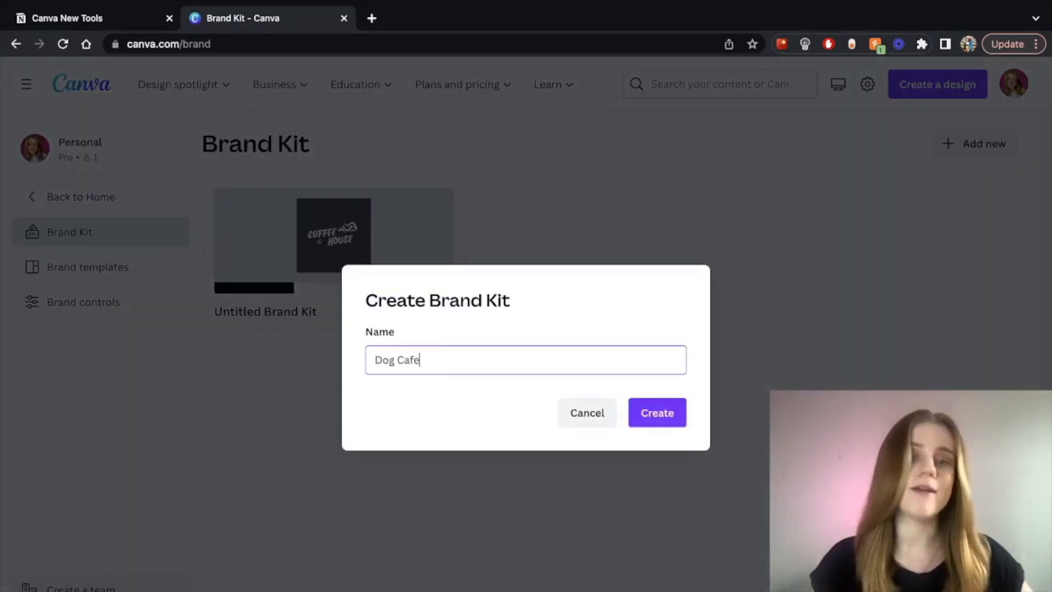
{"action": "left_click", "coordinate": [656, 415]}
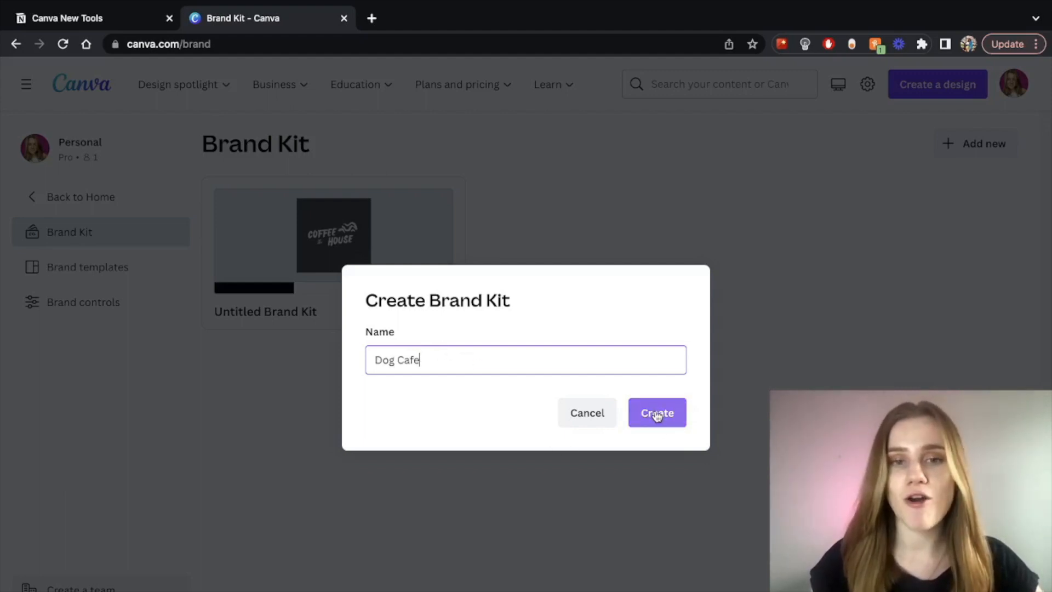
{"action": "left_click", "coordinate": [657, 415]}
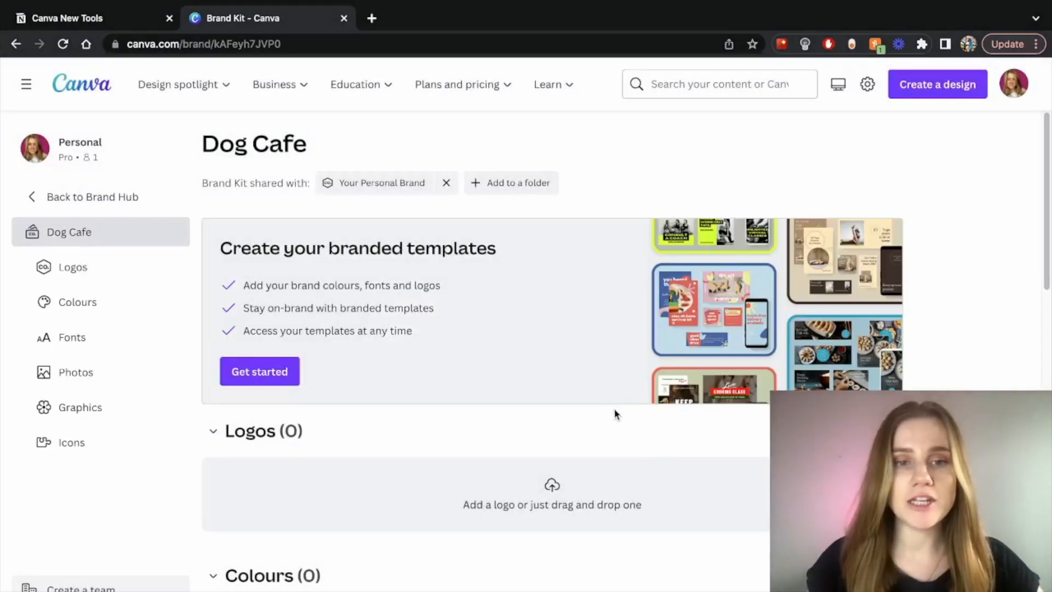
Look through the Dog Cafe kit's sections for logos, colours, fonts, photos, graphics and icons
{"action": "scroll", "coordinate": [379, 365], "scroll_direction": "down", "scroll_amount": 2}
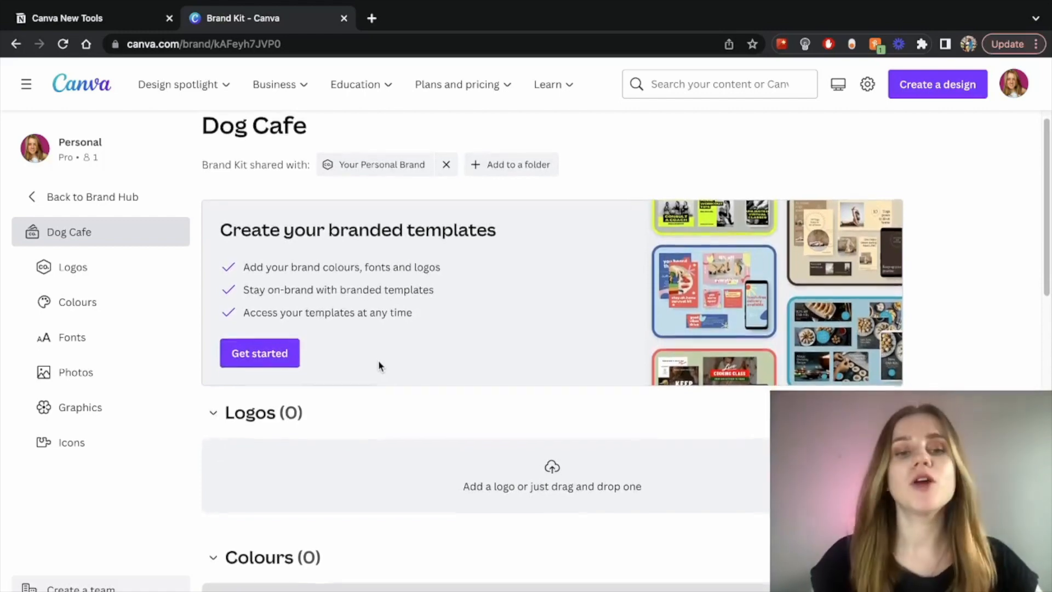
{"action": "scroll", "coordinate": [378, 366], "scroll_direction": "down", "scroll_amount": 2}
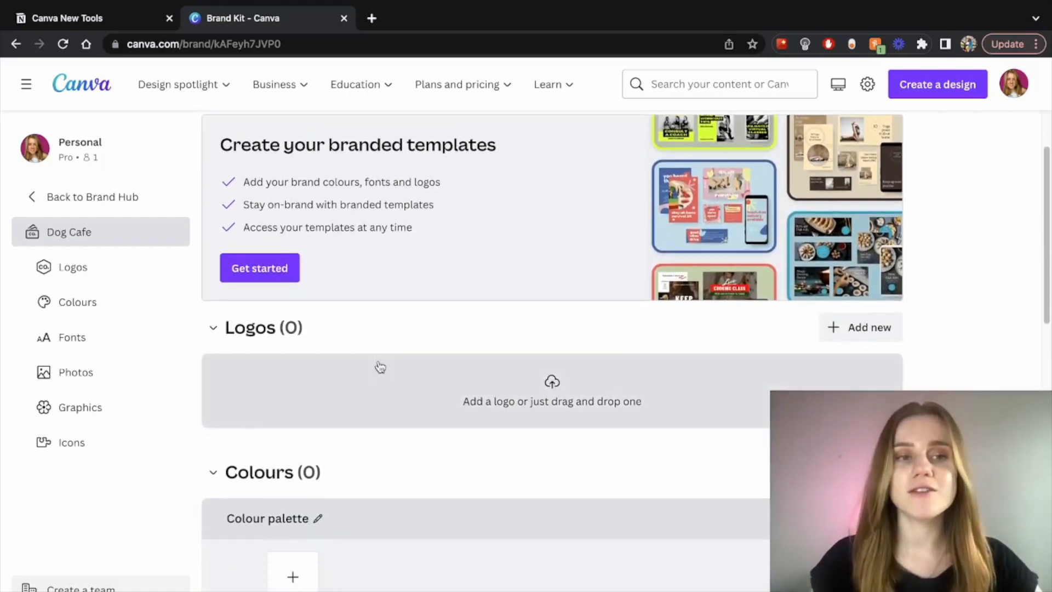
{"action": "scroll", "coordinate": [379, 366], "scroll_direction": "down", "scroll_amount": 1}
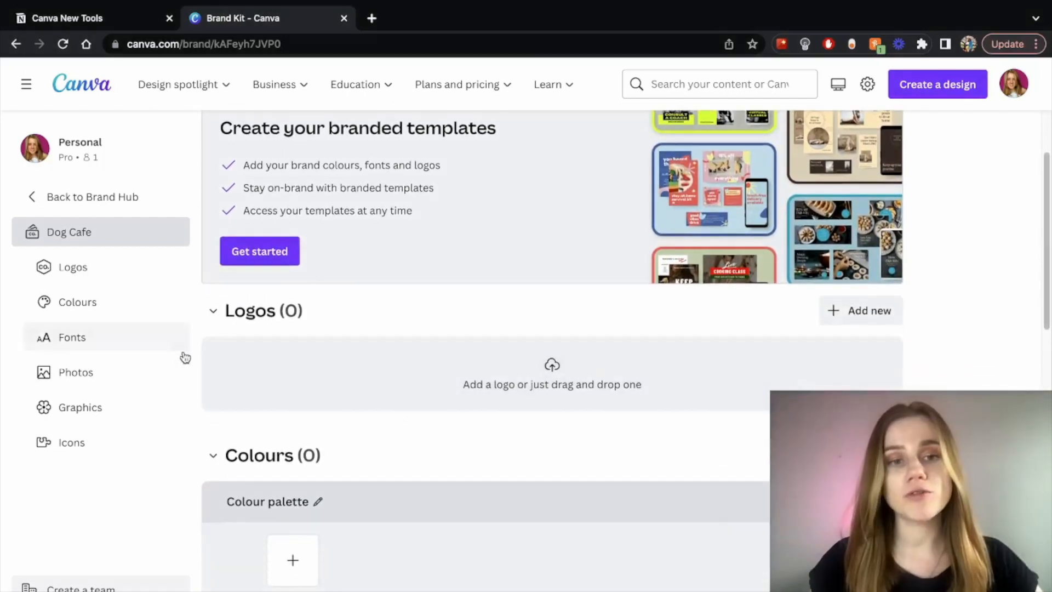
{"action": "scroll", "coordinate": [244, 360], "scroll_direction": "down", "scroll_amount": 2}
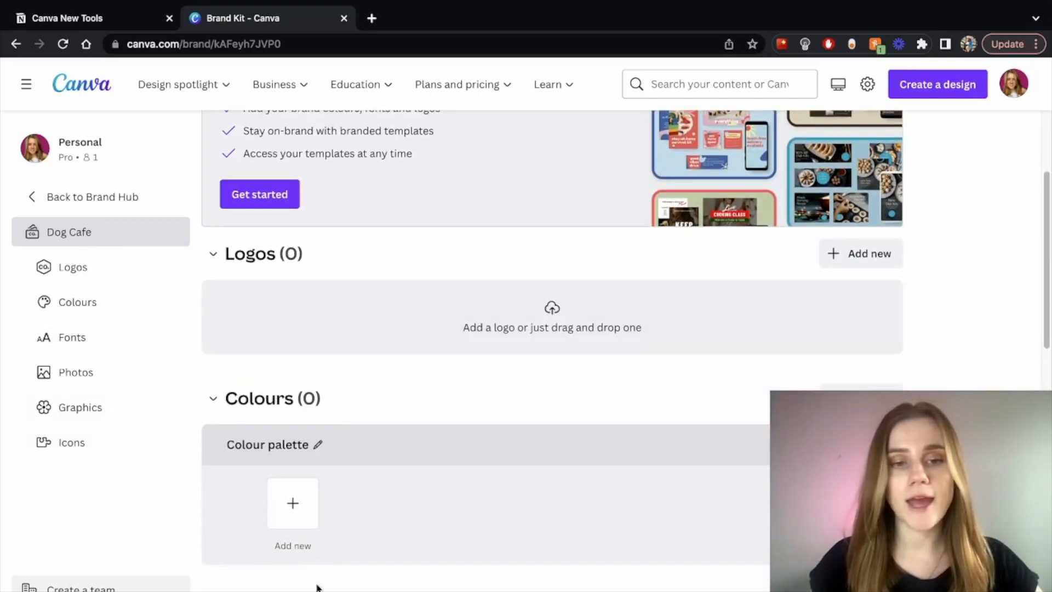
{"action": "scroll", "coordinate": [214, 345], "scroll_direction": "down", "scroll_amount": 5}
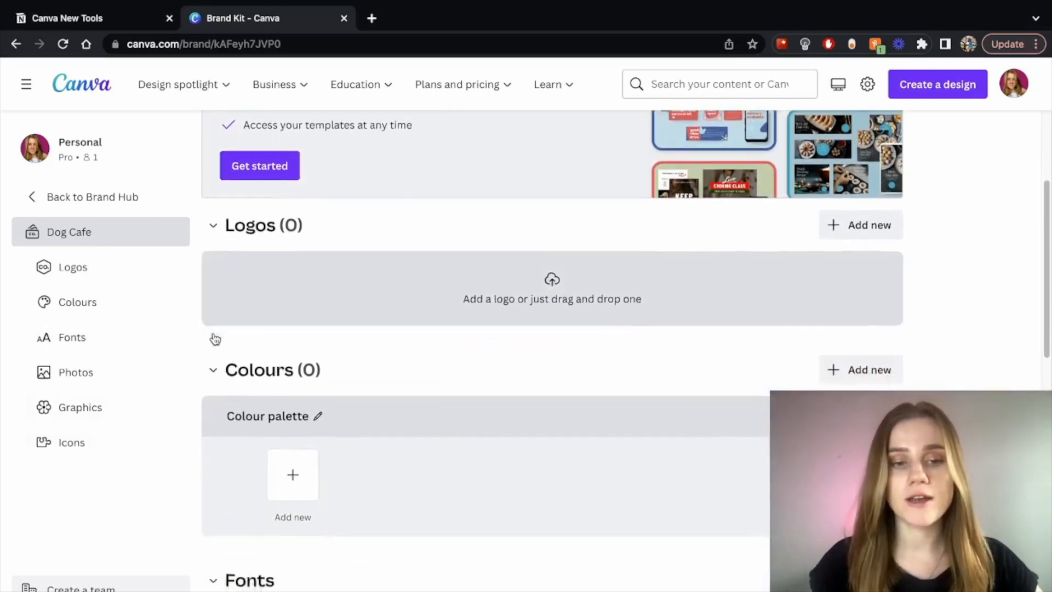
{"action": "scroll", "coordinate": [212, 333], "scroll_direction": "down", "scroll_amount": 3}
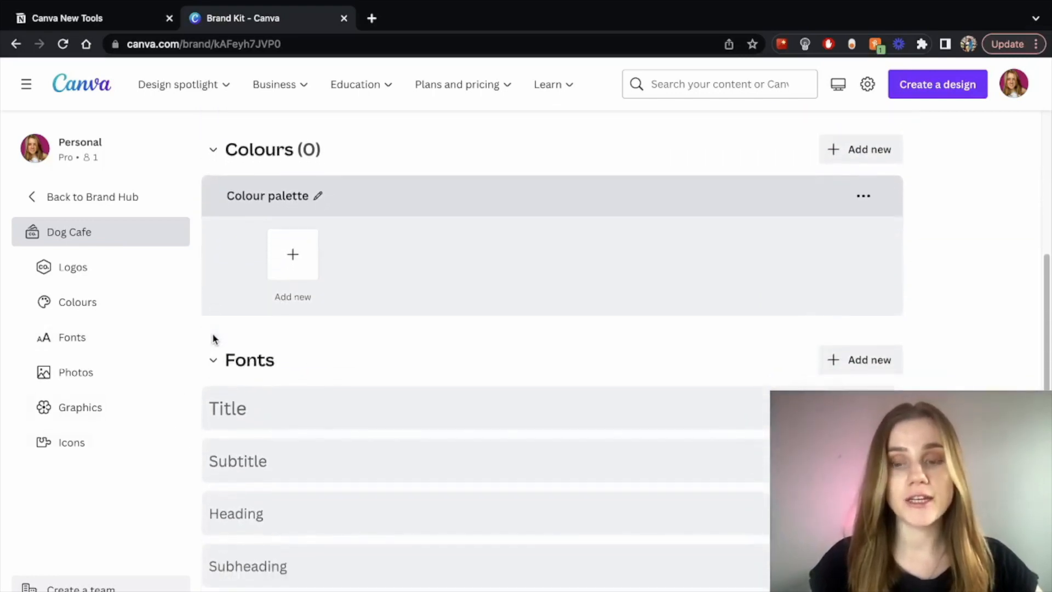
{"action": "scroll", "coordinate": [214, 339], "scroll_direction": "down", "scroll_amount": 2}
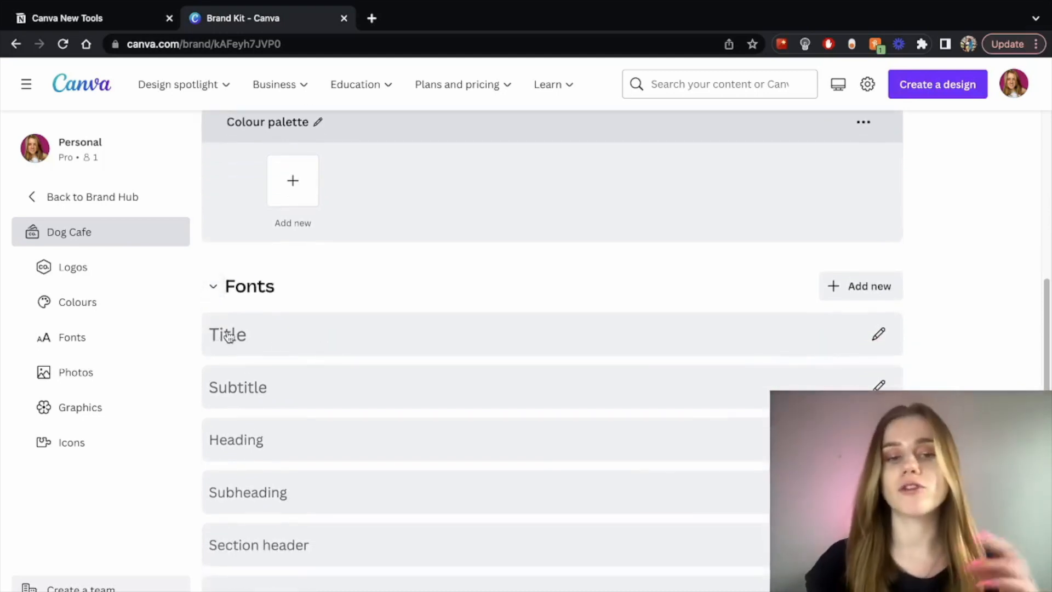
{"action": "scroll", "coordinate": [287, 392], "scroll_direction": "down", "scroll_amount": 2}
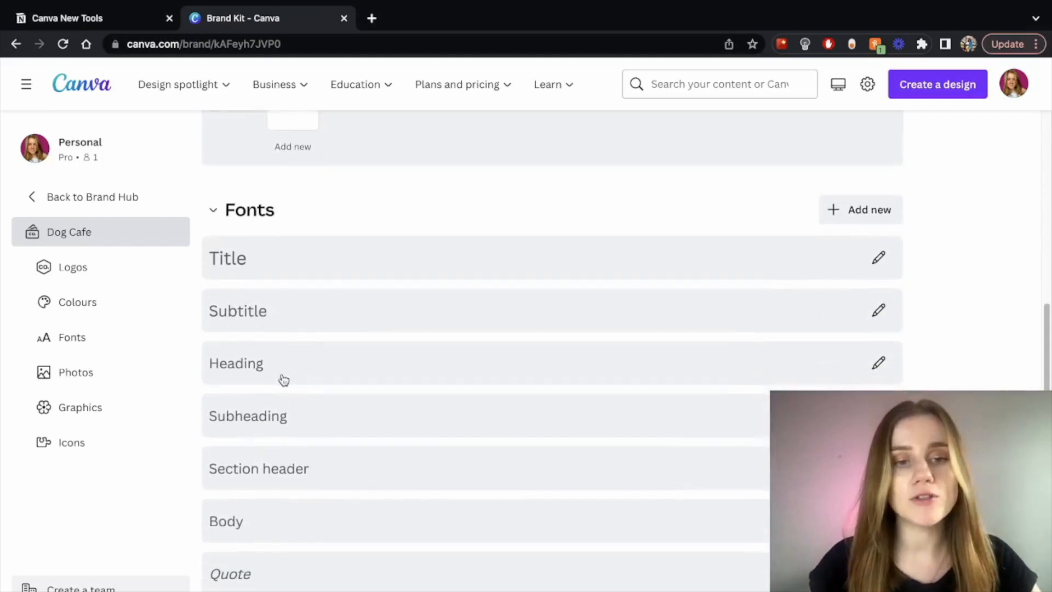
{"action": "scroll", "coordinate": [279, 416], "scroll_direction": "down", "scroll_amount": 3}
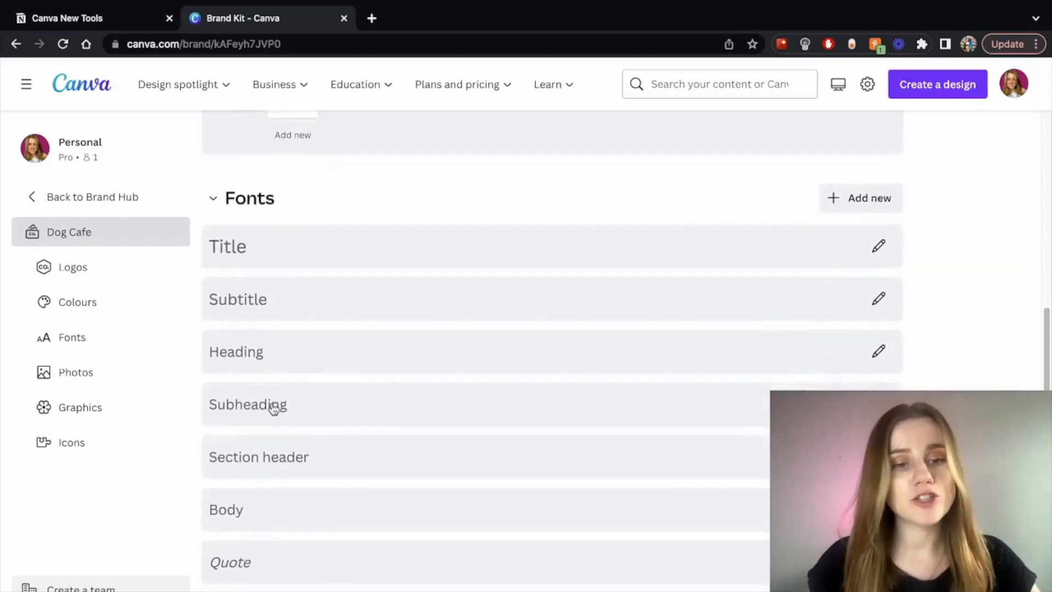
{"action": "scroll", "coordinate": [341, 540], "scroll_direction": "down", "scroll_amount": 1}
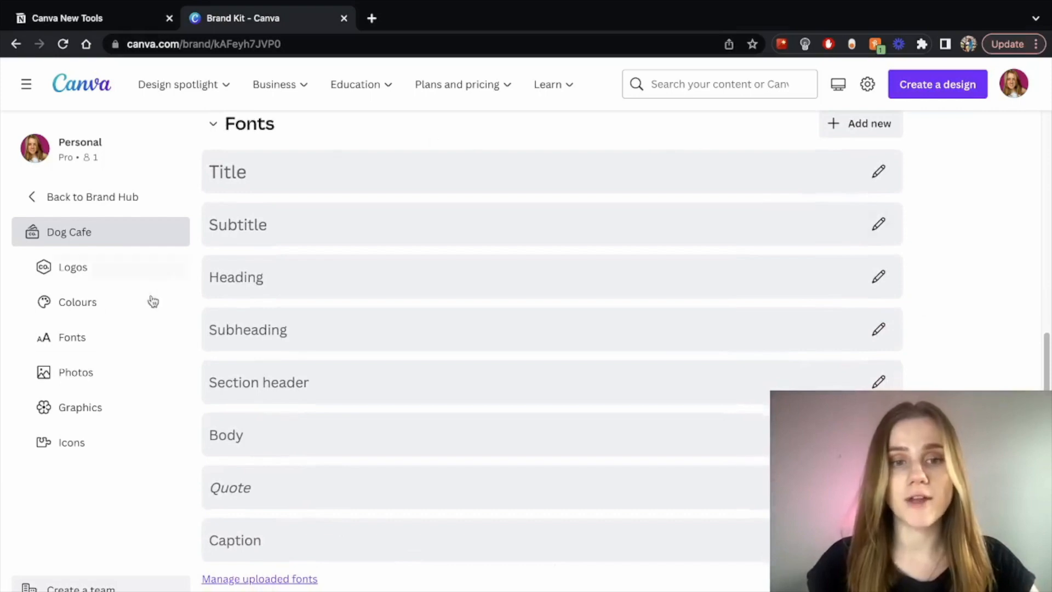
{"action": "scroll", "coordinate": [437, 432], "scroll_direction": "down", "scroll_amount": 7}
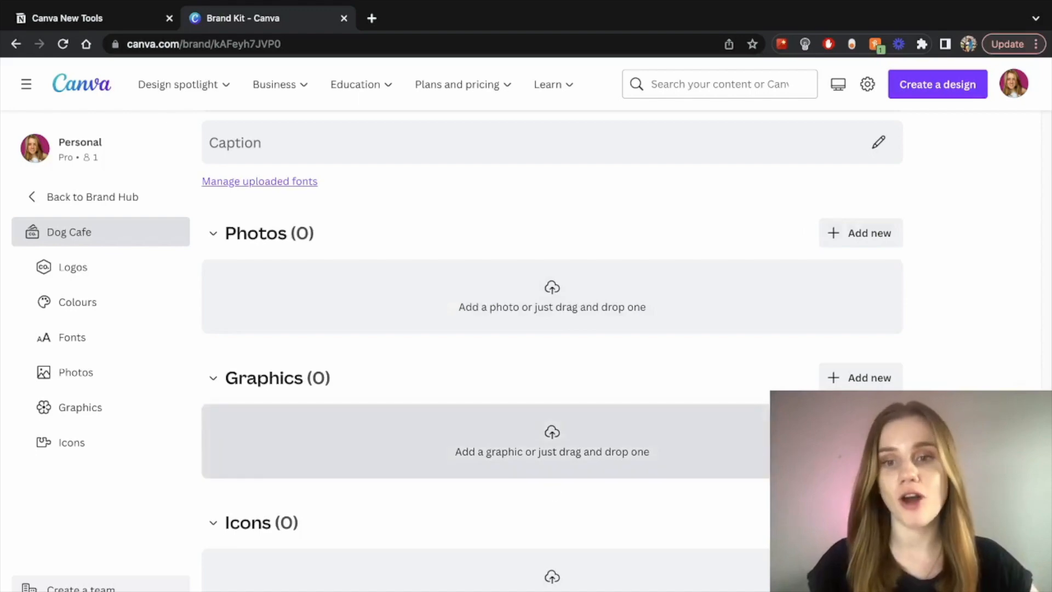
Upload the Black and Brown Cartoon Pet Shop Corgi Dog Logo image to the kit's logos
{"action": "scroll", "coordinate": [826, 322], "scroll_direction": "up", "scroll_amount": 10}
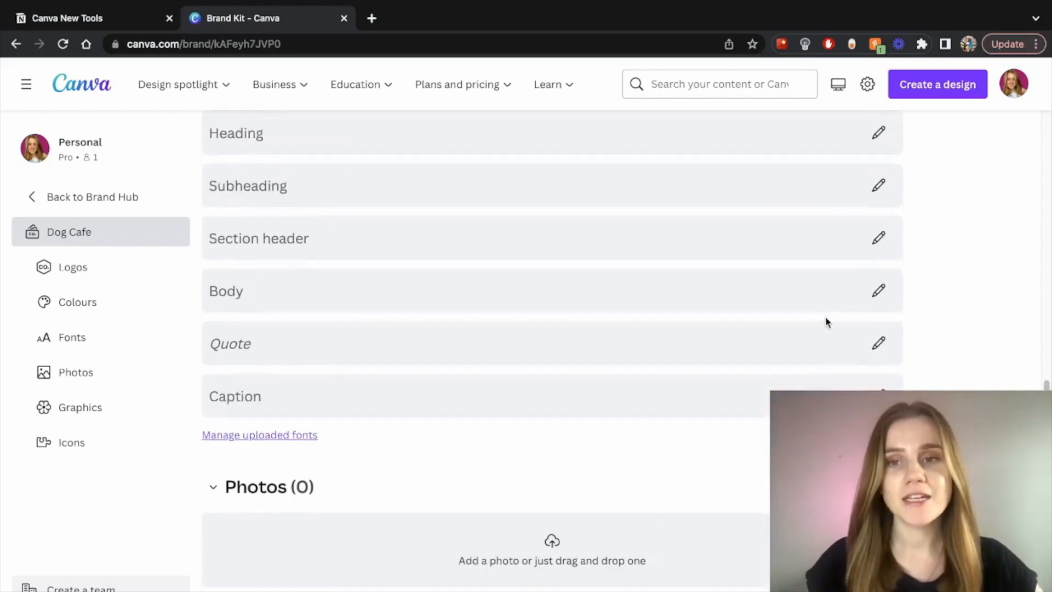
{"action": "scroll", "coordinate": [780, 322], "scroll_direction": "up", "scroll_amount": 6}
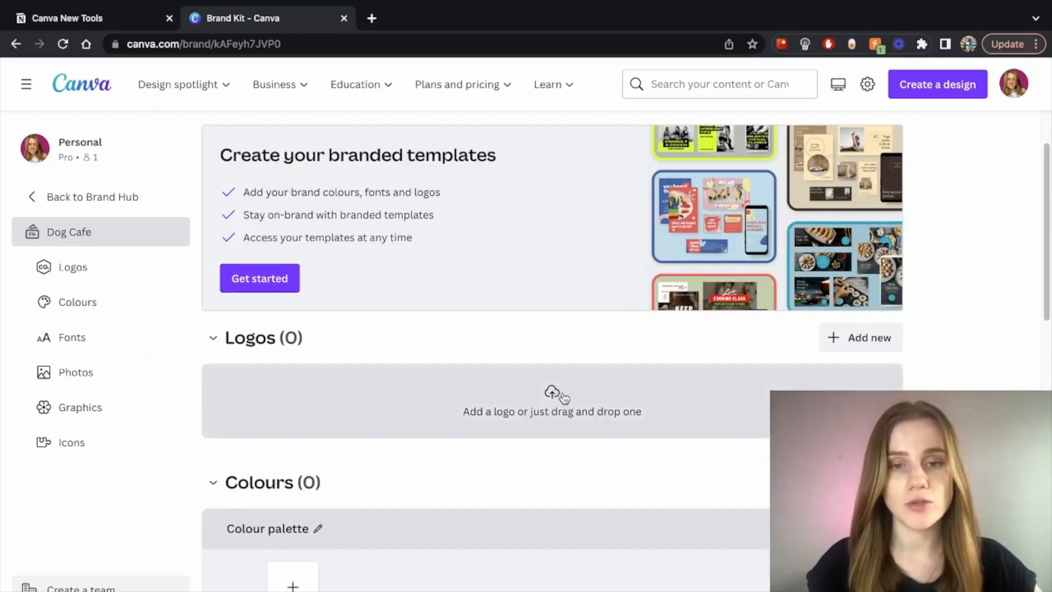
{"action": "left_click_drag", "start_coordinate": [565, 398], "coordinate": [563, 399]}
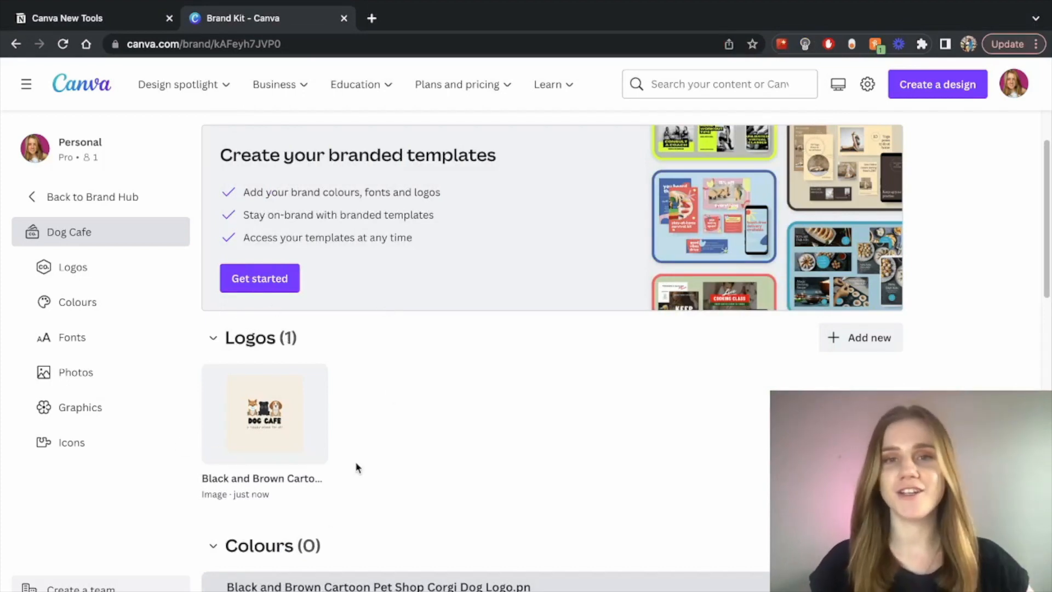
Keep the suggested colours extracted from the uploaded logo as a palette in the kit
{"action": "scroll", "coordinate": [357, 441], "scroll_direction": "down", "scroll_amount": 2}
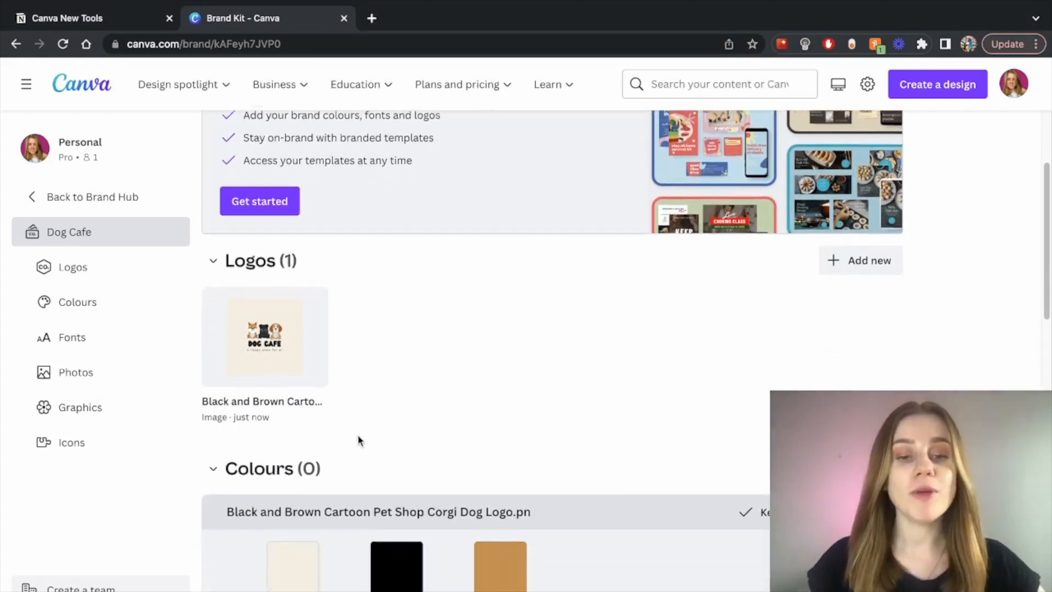
{"action": "scroll", "coordinate": [356, 438], "scroll_direction": "down", "scroll_amount": 2}
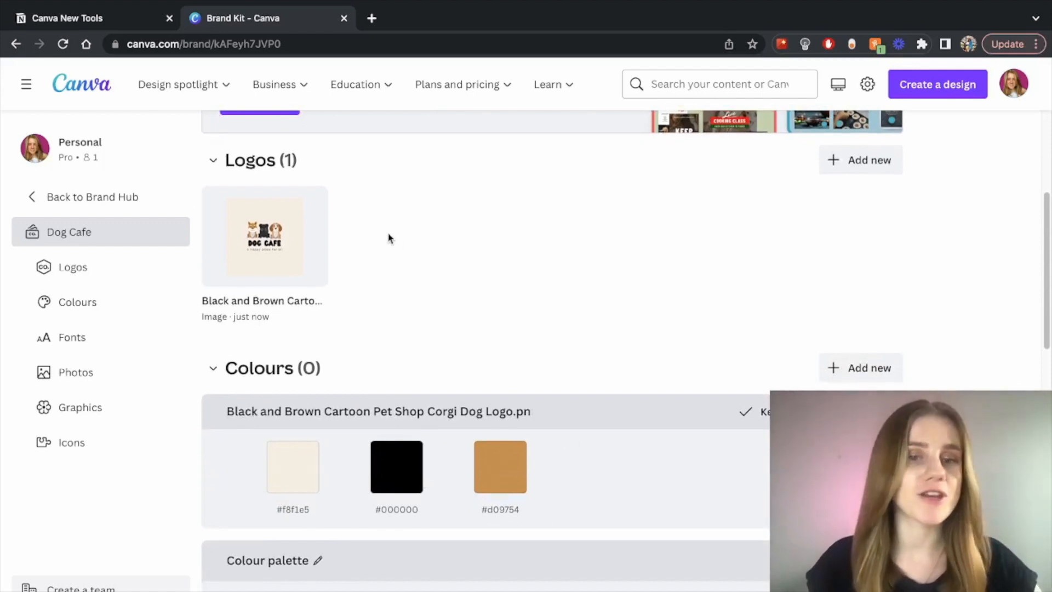
{"action": "left_click", "coordinate": [761, 414]}
Add a bright yellow, #faf80d, to the empty Colour palette
{"action": "scroll", "coordinate": [498, 280], "scroll_direction": "down", "scroll_amount": 3}
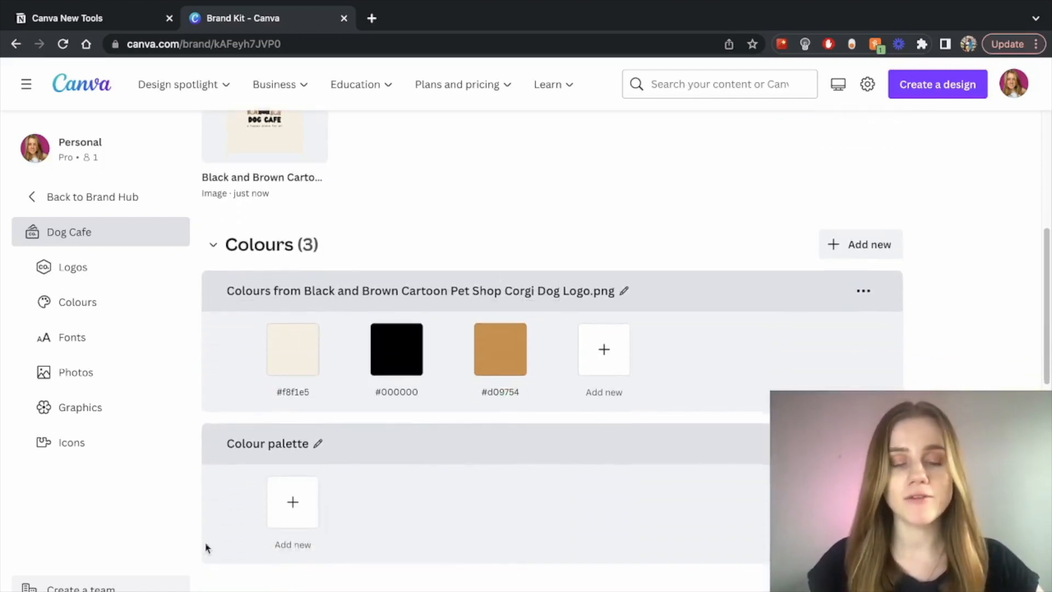
{"action": "scroll", "coordinate": [312, 488], "scroll_direction": "down", "scroll_amount": 2}
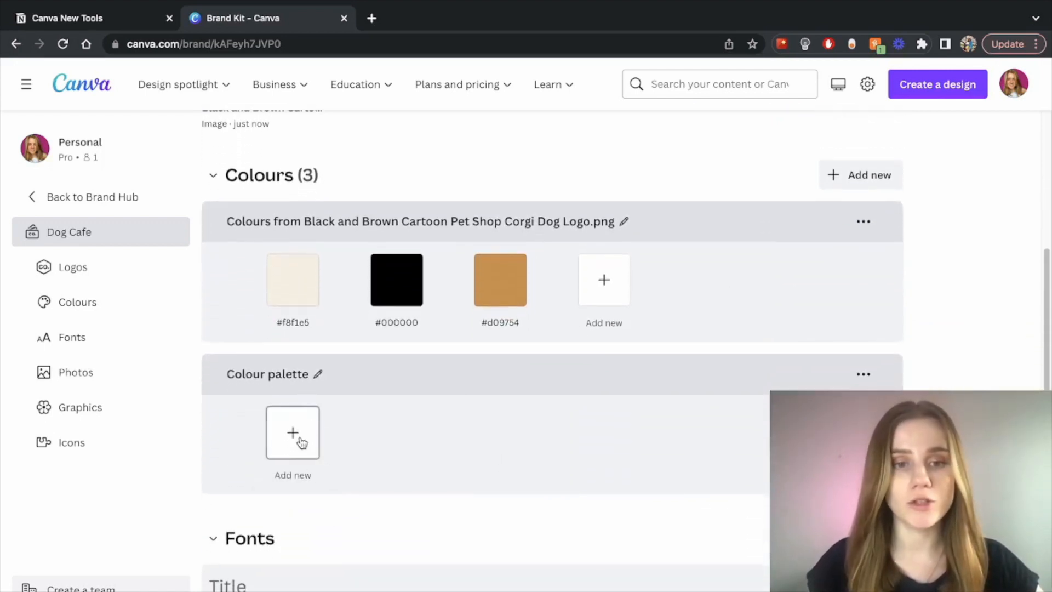
{"action": "left_click", "coordinate": [292, 433]}
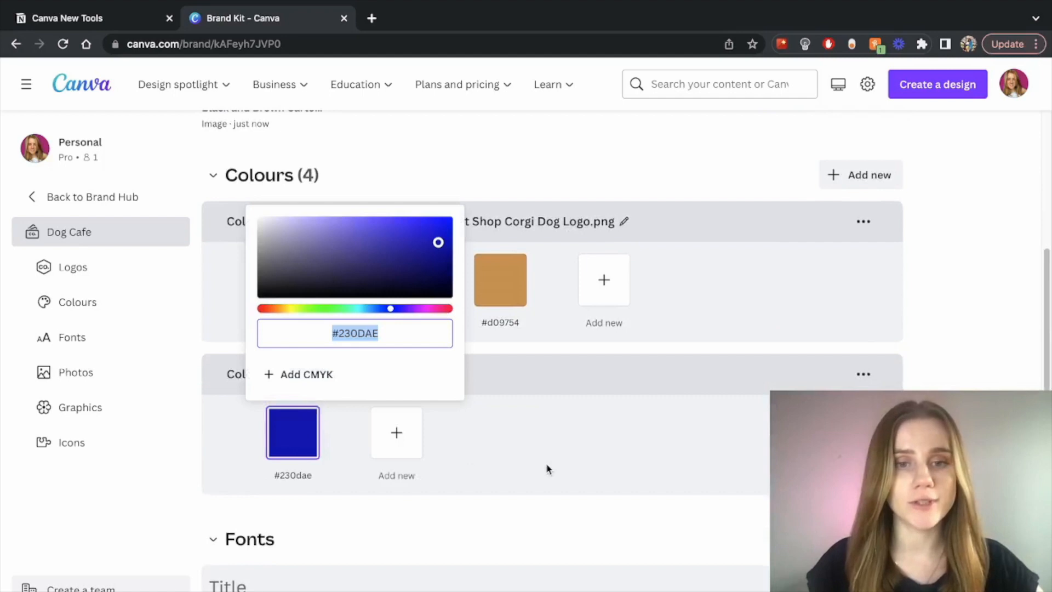
{"action": "left_click", "coordinate": [292, 308]}
{"action": "left_click", "coordinate": [403, 243]}
{"action": "left_click_drag", "start_coordinate": [406, 246], "coordinate": [443, 220]}
{"action": "left_click", "coordinate": [514, 434]}
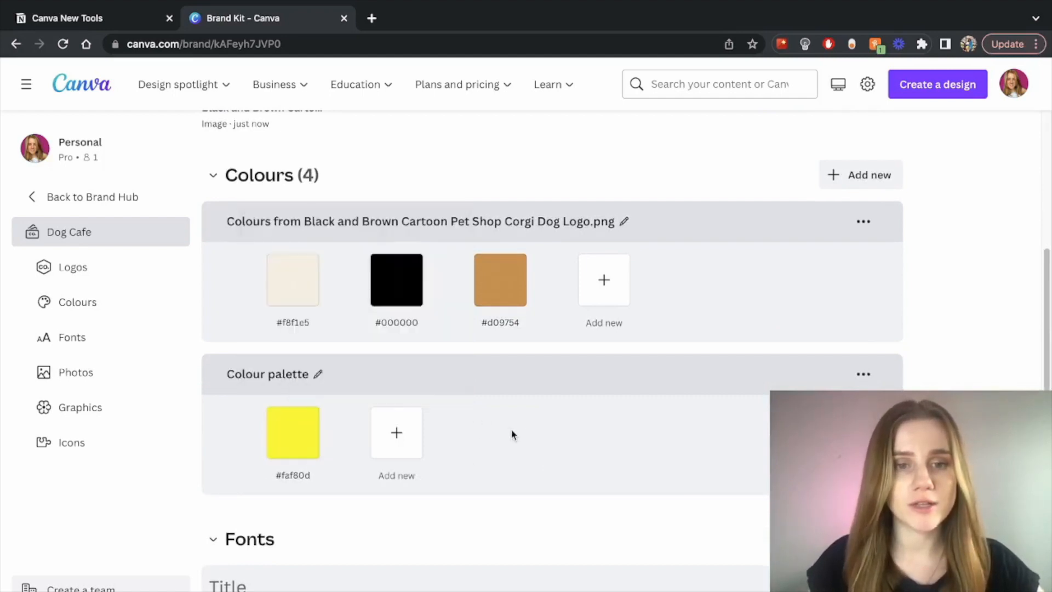
Add a second colour, tan #e4ce8c, beside the yellow in the Colour palette
{"action": "left_click", "coordinate": [396, 432]}
{"action": "left_click_drag", "start_coordinate": [413, 237], "coordinate": [371, 235]}
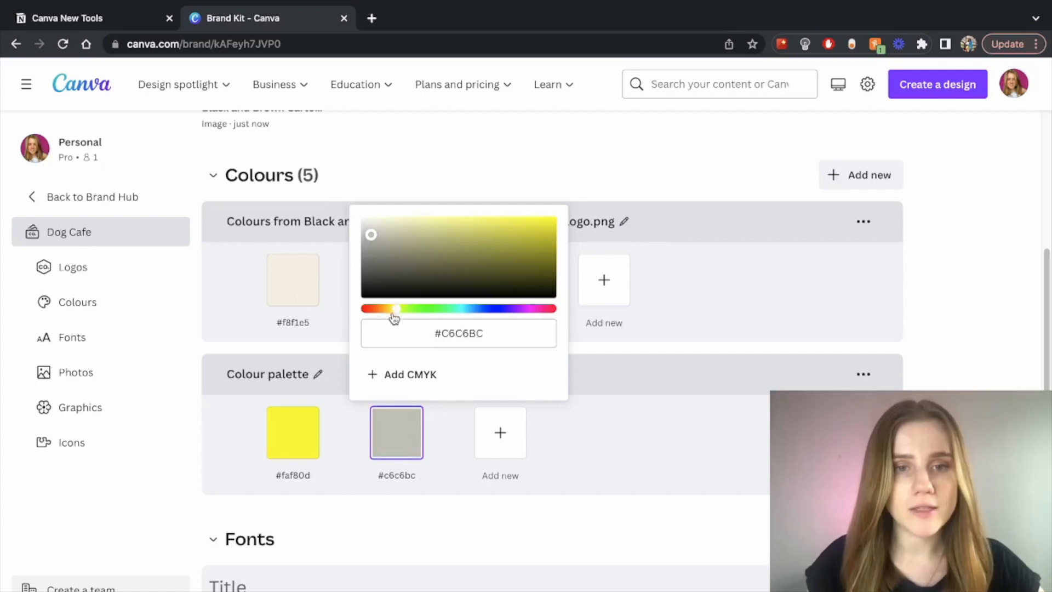
{"action": "left_click_drag", "start_coordinate": [393, 309], "coordinate": [388, 309]}
{"action": "left_click", "coordinate": [452, 236]}
{"action": "left_click_drag", "start_coordinate": [453, 236], "coordinate": [435, 226]}
Set up the kit's Title font style and a Subtitle style in Alegreya at size 36
{"action": "scroll", "coordinate": [650, 423], "scroll_direction": "down", "scroll_amount": 3}
{"action": "scroll", "coordinate": [354, 427], "scroll_direction": "down", "scroll_amount": 1}
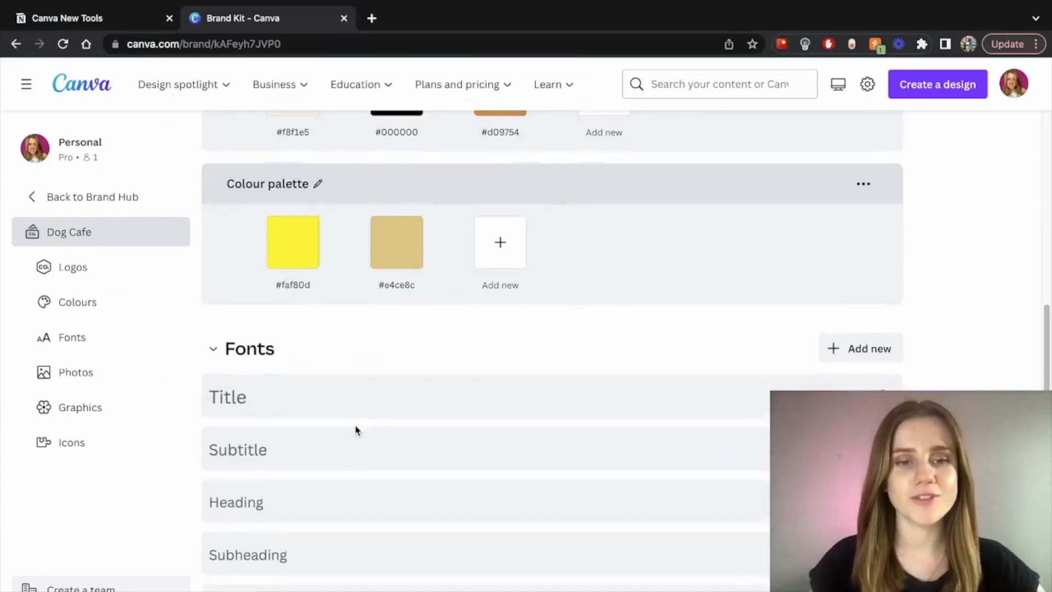
{"action": "left_click", "coordinate": [255, 403]}
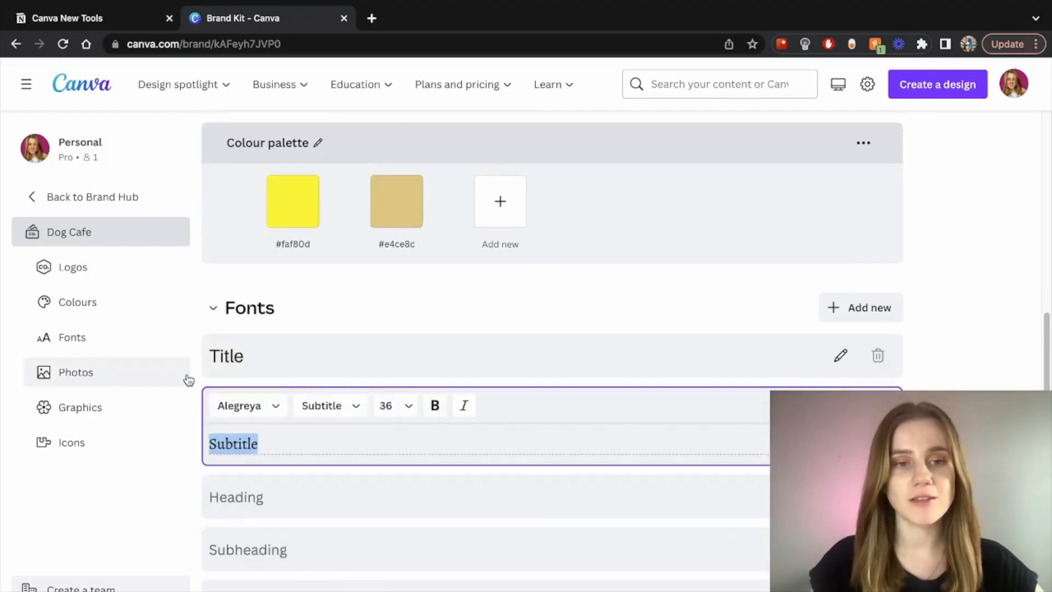
{"action": "left_click", "coordinate": [931, 471]}
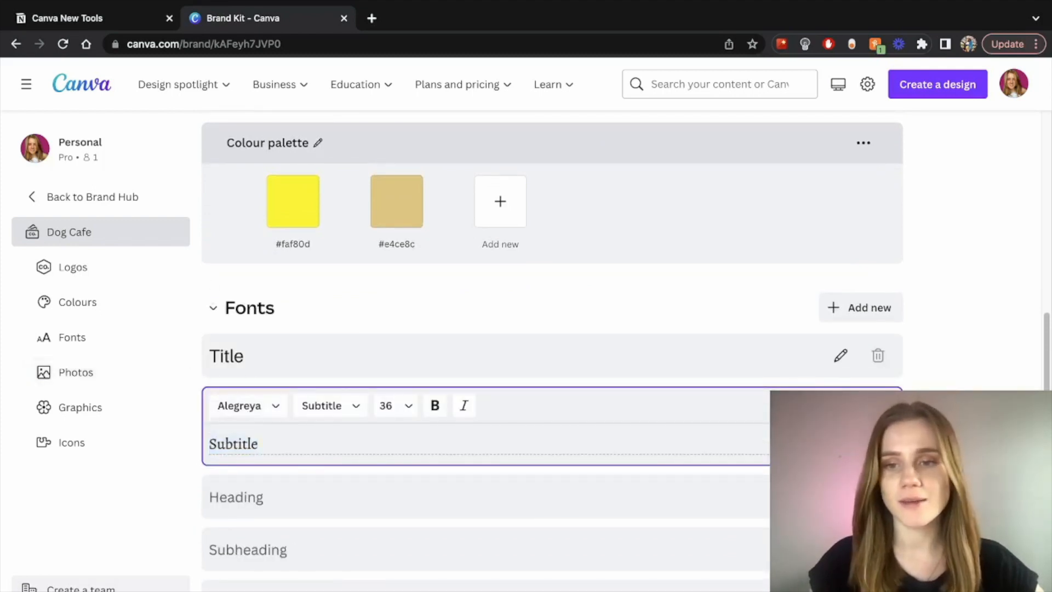
Upload the paw-print and three-dogs images to the kit as brand icons
{"action": "scroll", "coordinate": [270, 510], "scroll_direction": "down", "scroll_amount": 3}
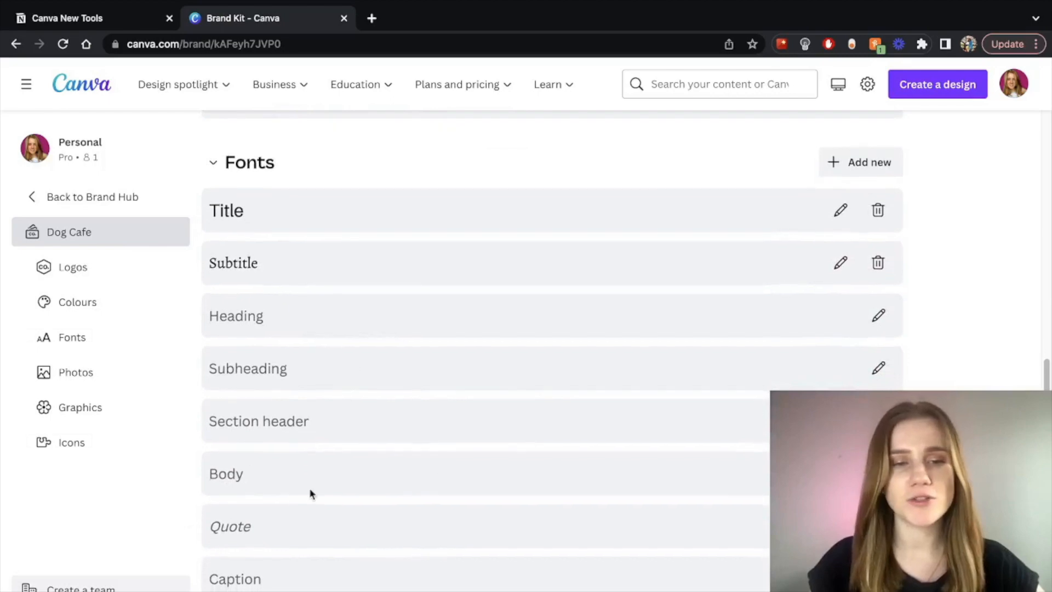
{"action": "scroll", "coordinate": [307, 493], "scroll_direction": "down", "scroll_amount": 5}
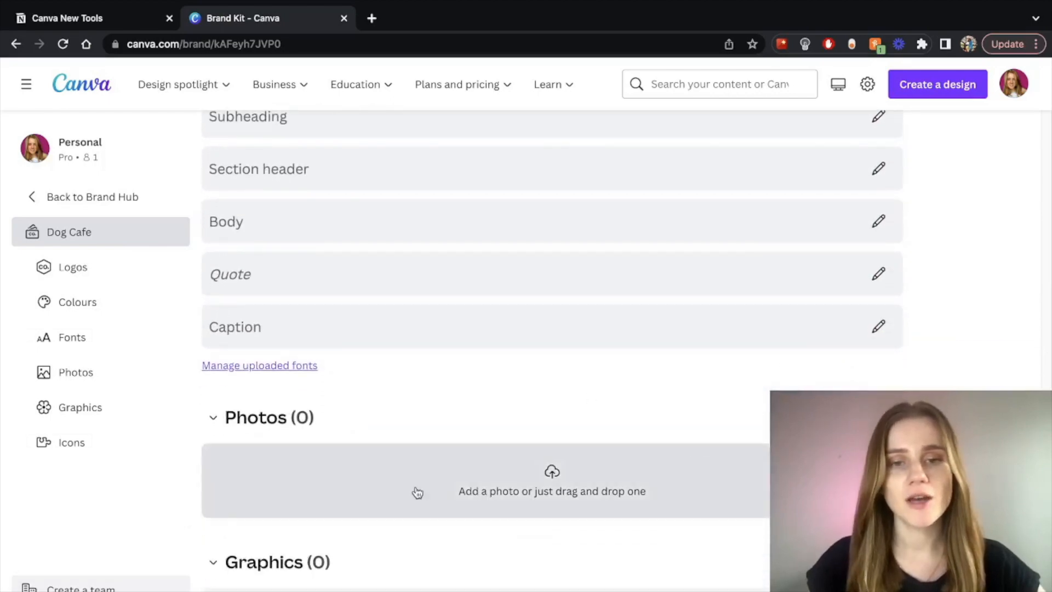
{"action": "scroll", "coordinate": [422, 485], "scroll_direction": "down", "scroll_amount": 3}
{"action": "scroll", "coordinate": [411, 463], "scroll_direction": "down", "scroll_amount": 2}
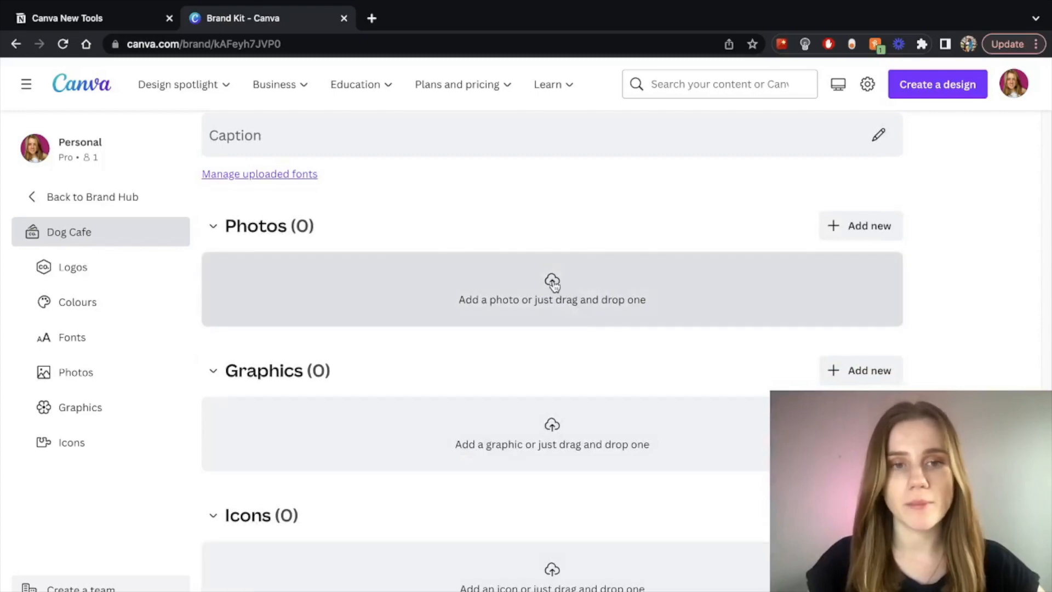
{"action": "left_click", "coordinate": [554, 282]}
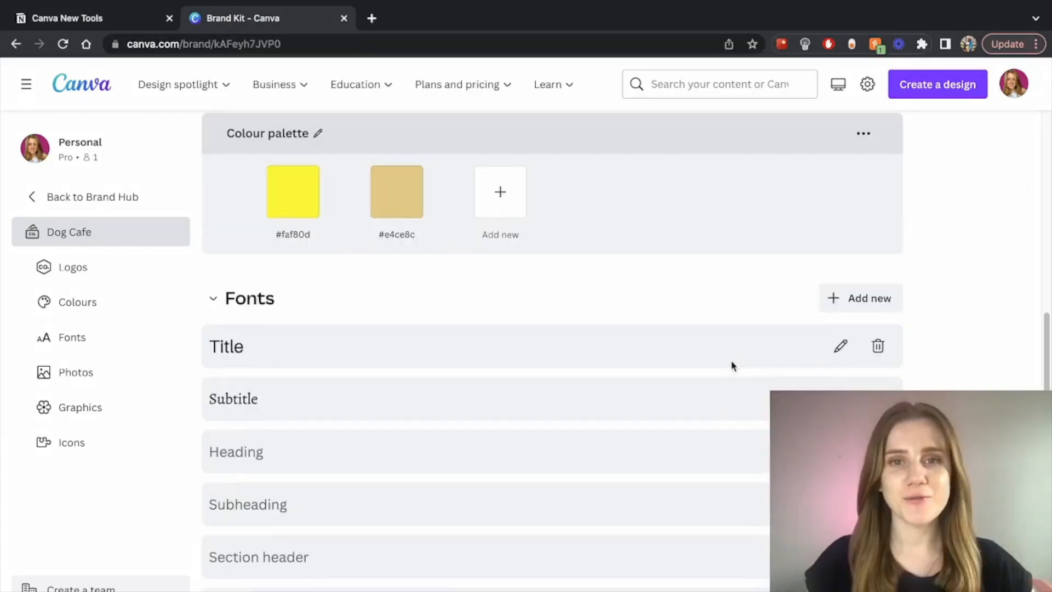
{"action": "scroll", "coordinate": [747, 331], "scroll_direction": "up", "scroll_amount": 9}
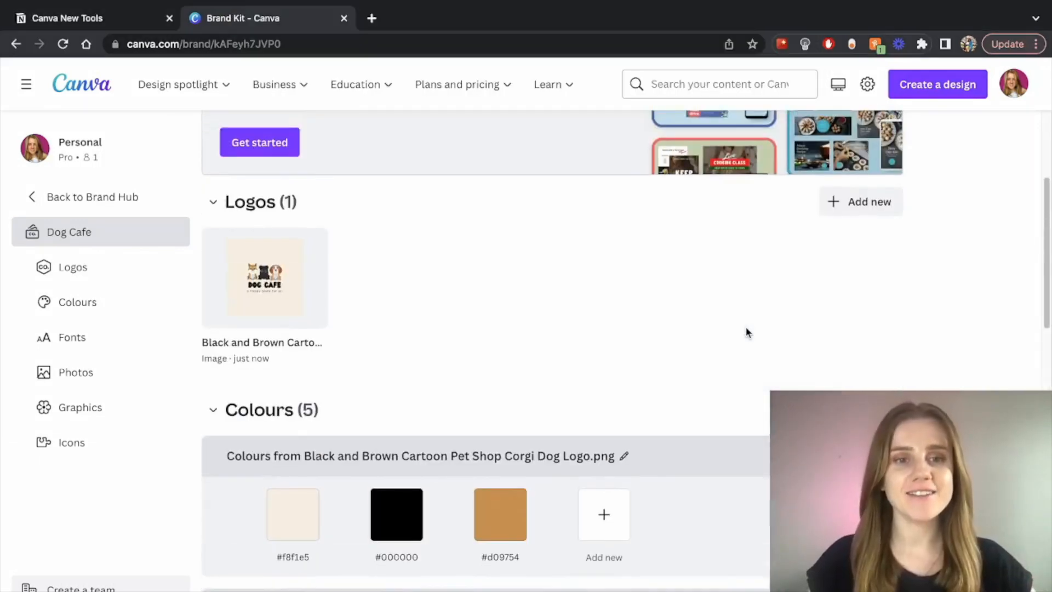
{"action": "scroll", "coordinate": [380, 364], "scroll_direction": "down", "scroll_amount": 5}
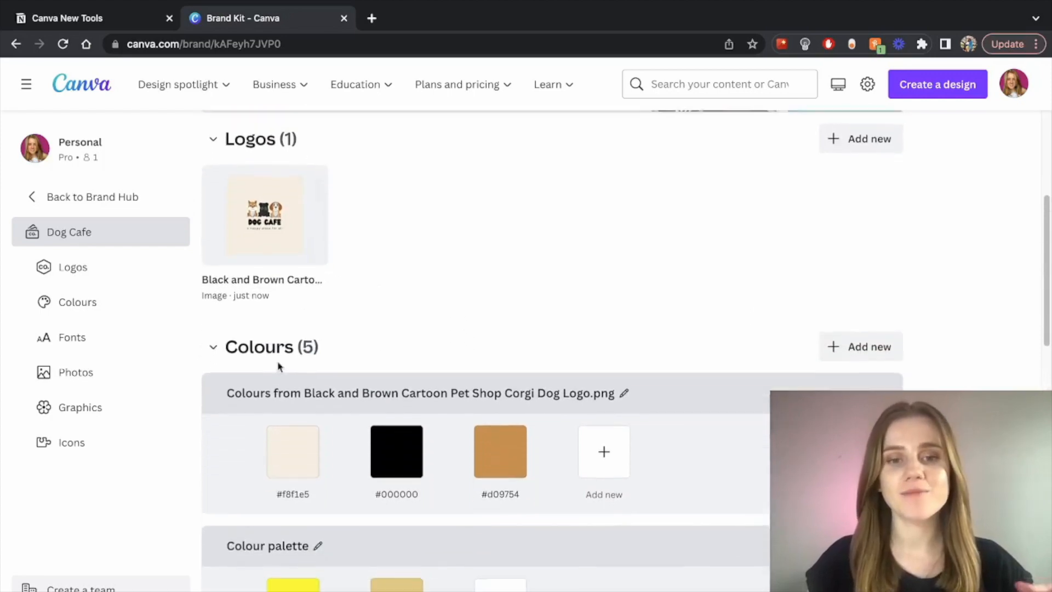
{"action": "scroll", "coordinate": [507, 440], "scroll_direction": "down", "scroll_amount": 15}
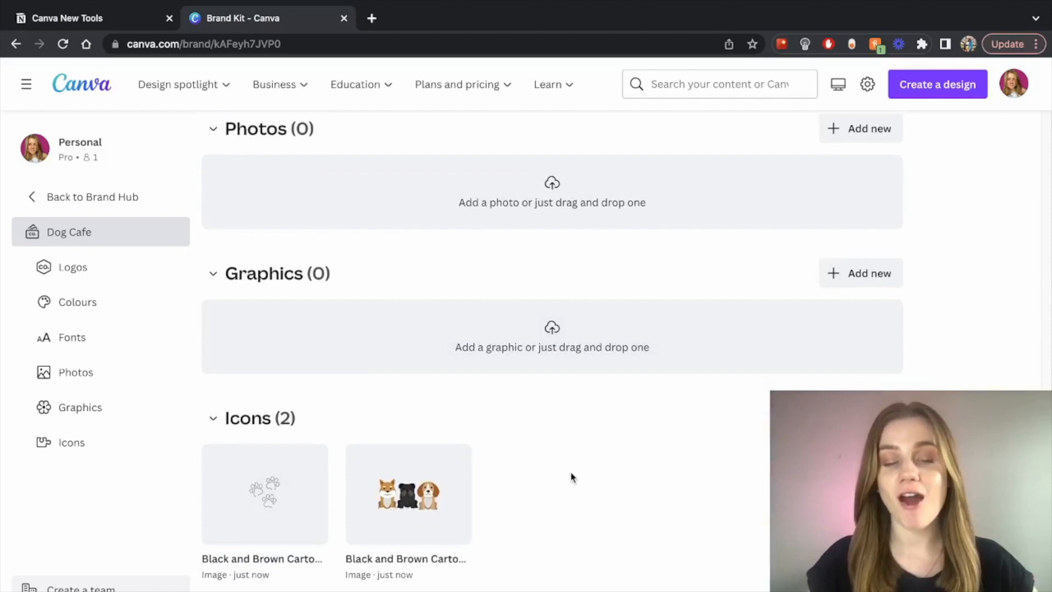
Start creating branded templates from the Dog Cafe kit and look through the previewed designs
{"action": "scroll", "coordinate": [789, 363], "scroll_direction": "up", "scroll_amount": 8}
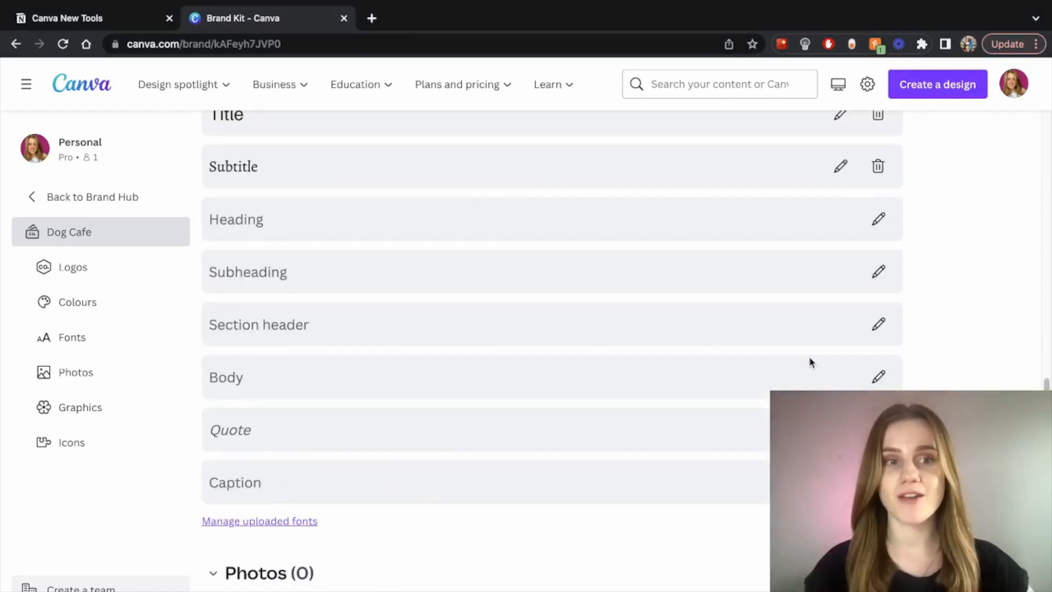
{"action": "scroll", "coordinate": [811, 363], "scroll_direction": "up", "scroll_amount": 15}
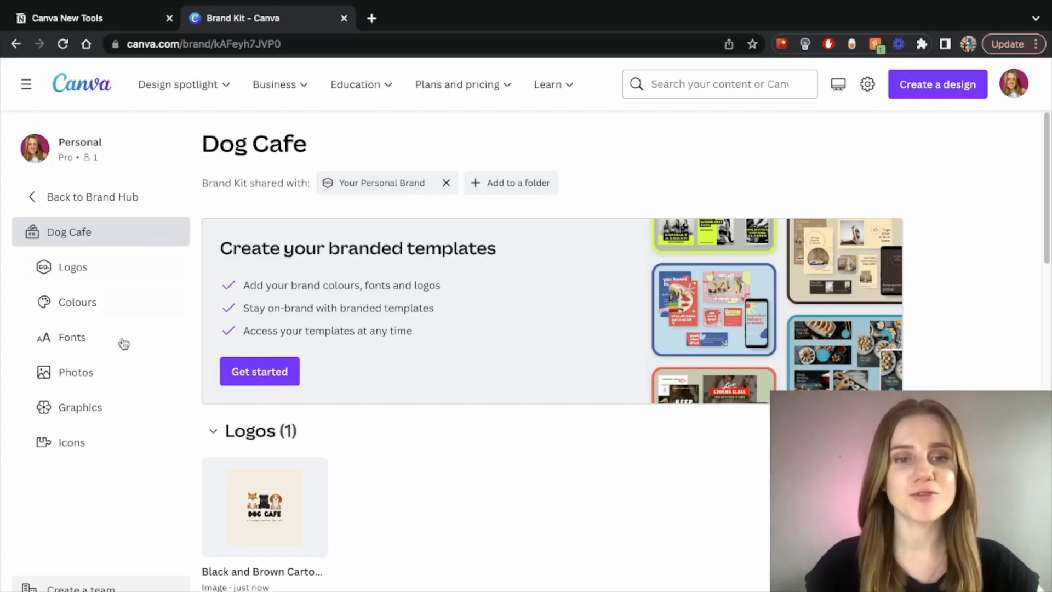
{"action": "left_click", "coordinate": [249, 378]}
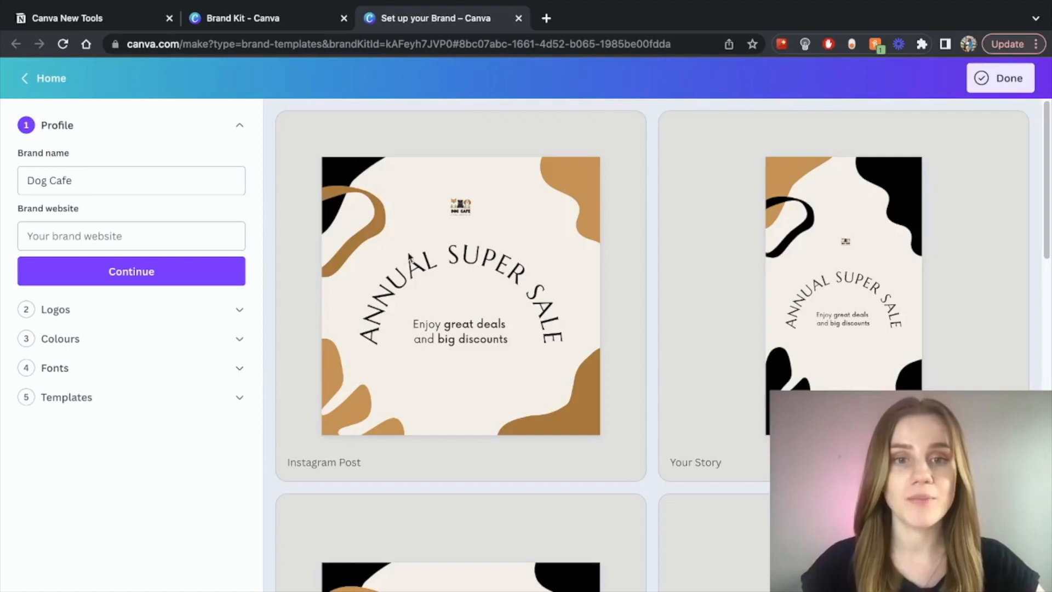
{"action": "scroll", "coordinate": [540, 298], "scroll_direction": "down", "scroll_amount": 8}
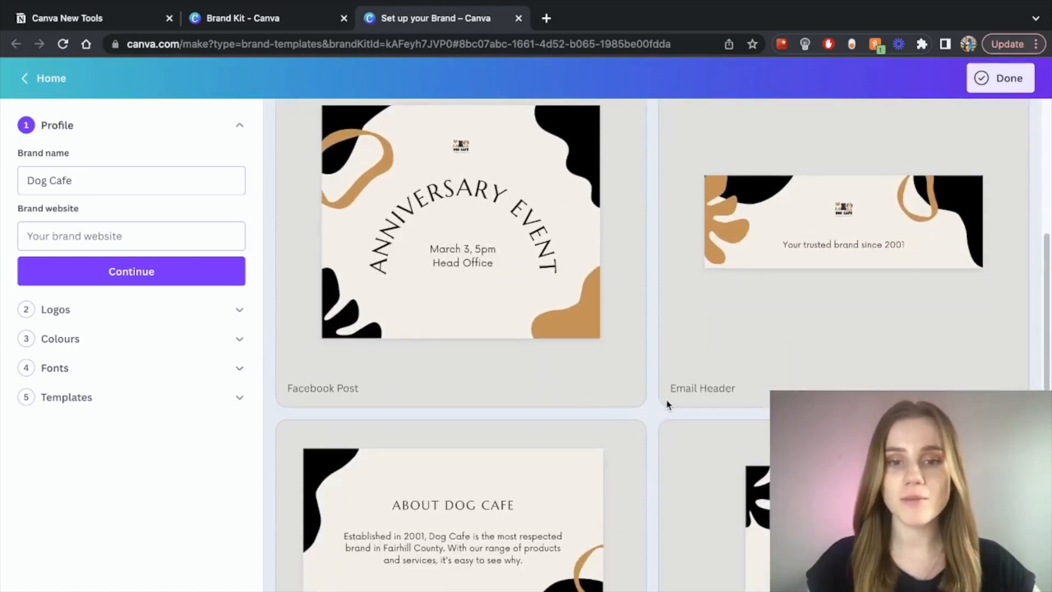
{"action": "scroll", "coordinate": [667, 405], "scroll_direction": "down", "scroll_amount": 4}
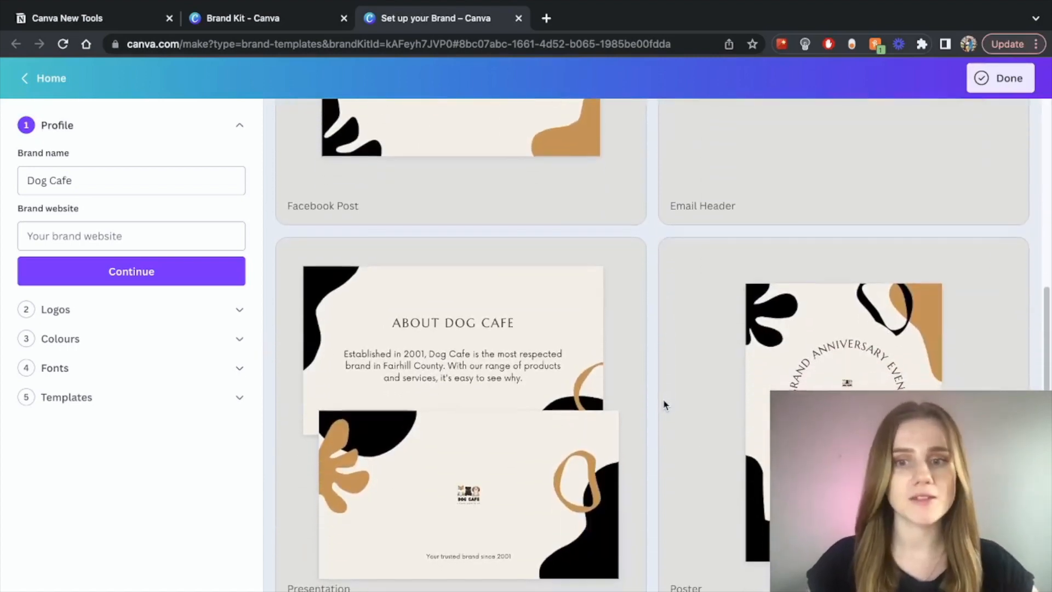
{"action": "scroll", "coordinate": [664, 405], "scroll_direction": "down", "scroll_amount": 12}
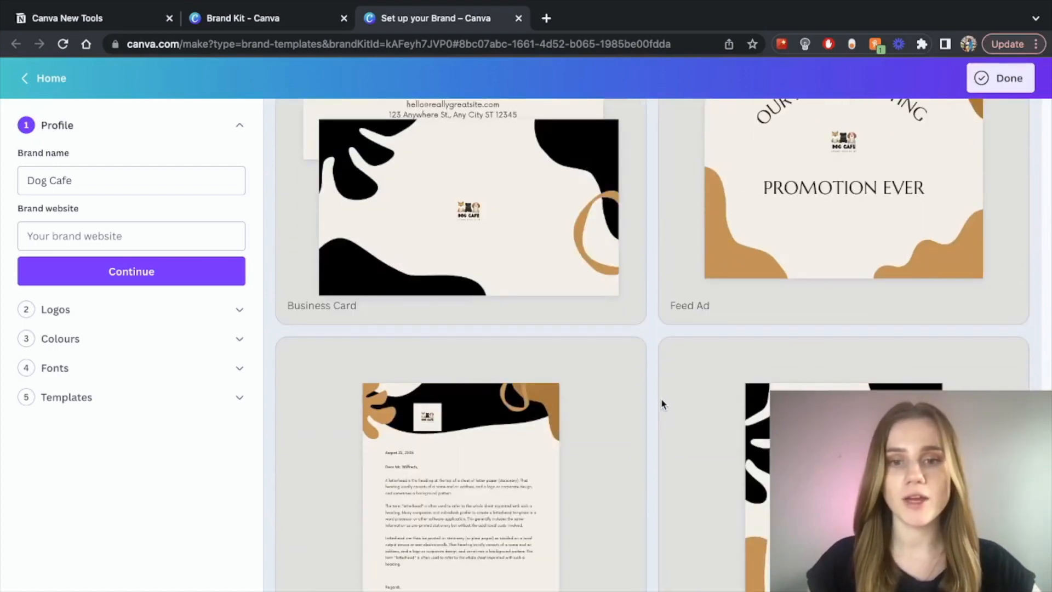
{"action": "scroll", "coordinate": [661, 403], "scroll_direction": "up", "scroll_amount": 20}
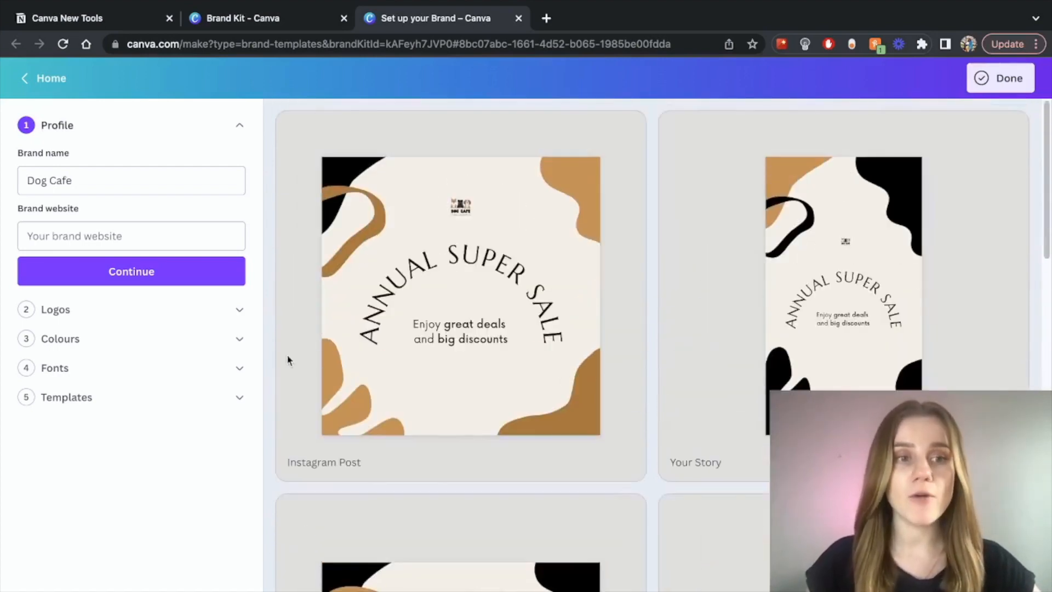
Keep the brand profile and logo, and shuffle the logo-derived palette until the templates have cream backgrounds with black and tan shapes
{"action": "left_click", "coordinate": [129, 269]}
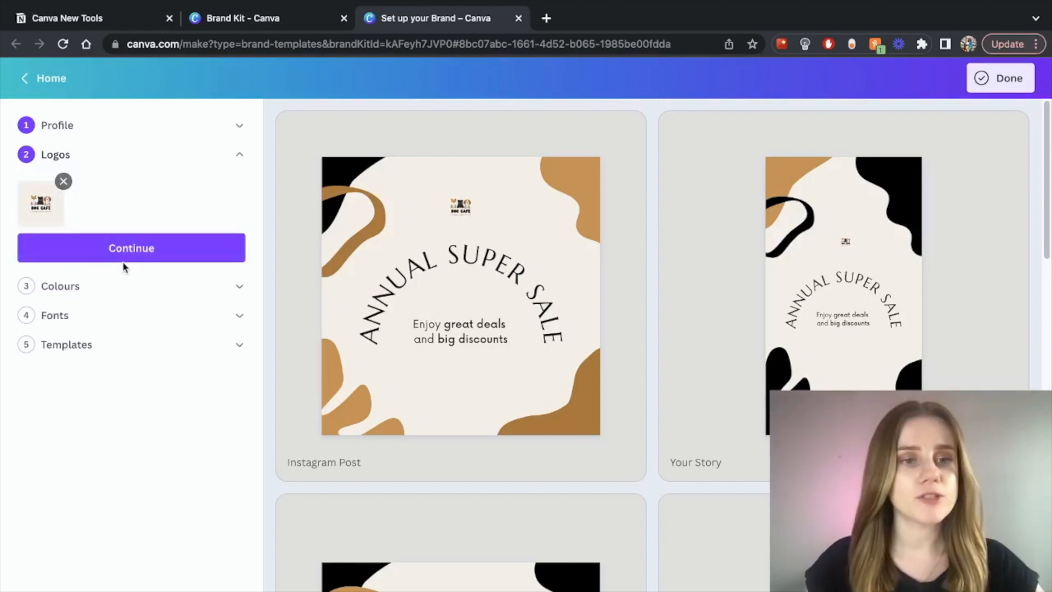
{"action": "left_click", "coordinate": [125, 258]}
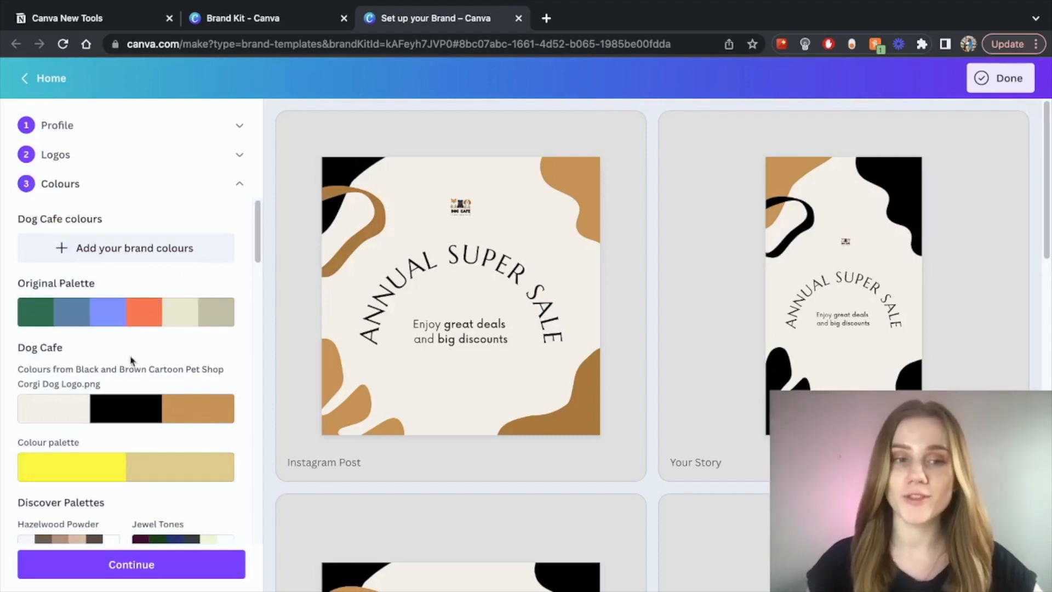
{"action": "mouse_move", "coordinate": [162, 394]}
{"action": "left_click", "coordinate": [128, 415]}
{"action": "left_click", "coordinate": [128, 415]}
{"action": "left_click", "coordinate": [127, 414]}
{"action": "left_click", "coordinate": [126, 413]}
{"action": "left_click", "coordinate": [125, 414]}
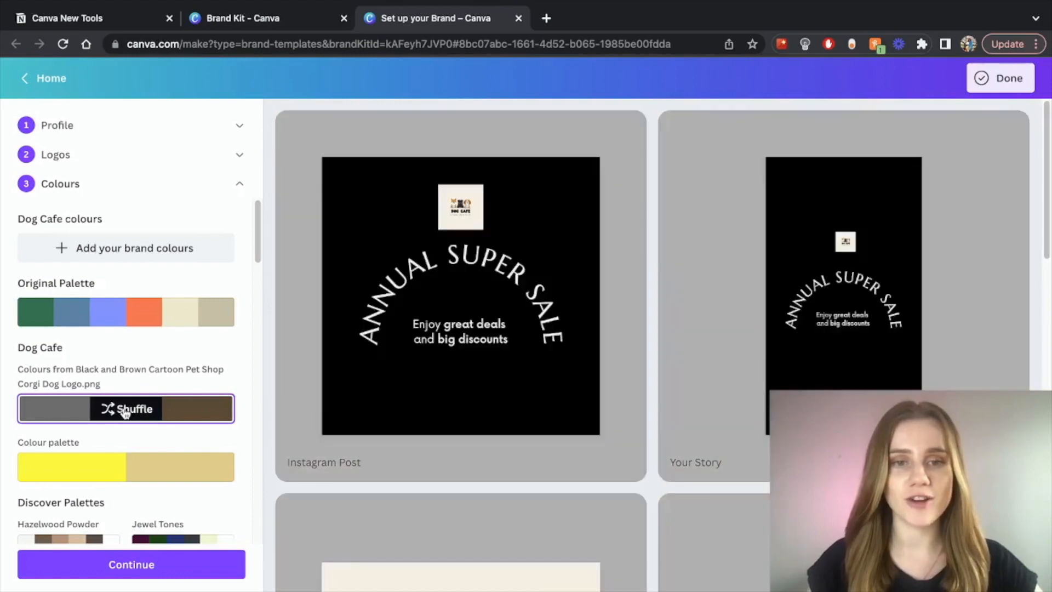
{"action": "left_click", "coordinate": [125, 413]}
{"action": "left_click", "coordinate": [125, 414]}
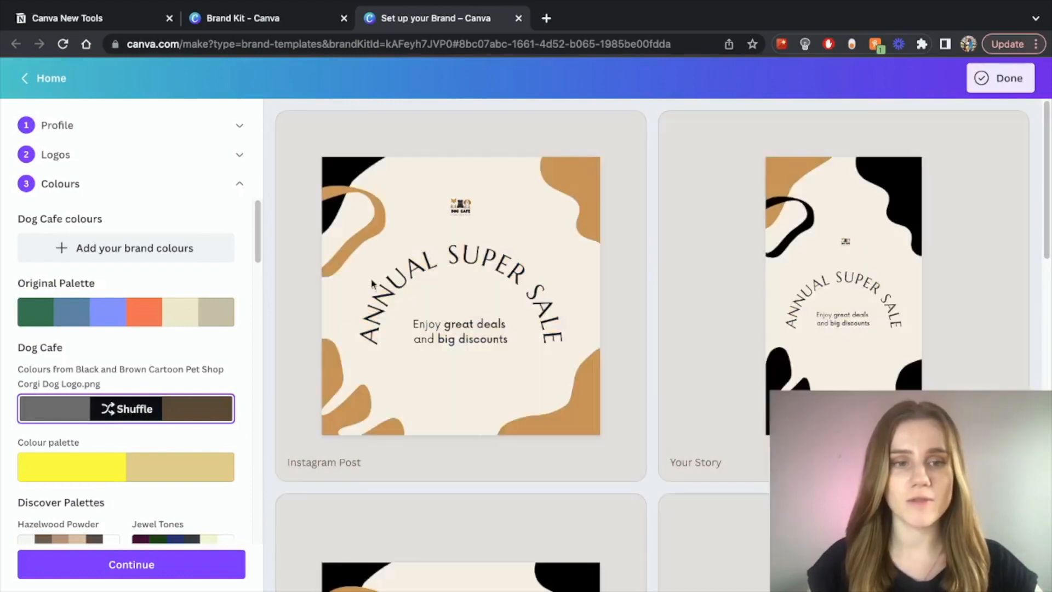
{"action": "scroll", "coordinate": [153, 432], "scroll_direction": "down", "scroll_amount": 1}
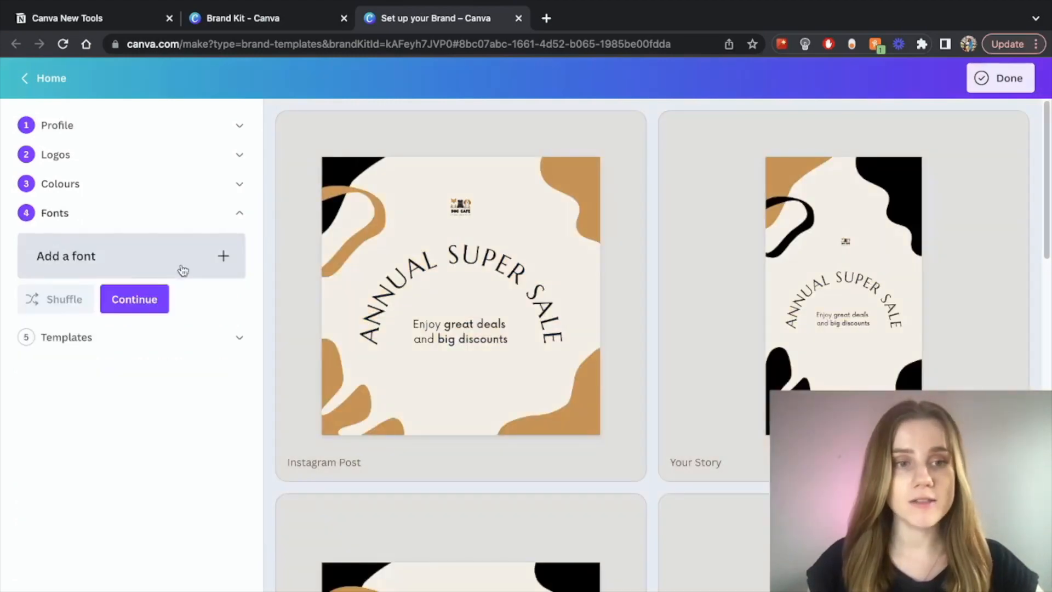
Try Alegreya, Gotham and Aileron Regular on the templates, settle on Abhaya Libre Regular as their font, and proceed to the template styles
{"action": "left_click", "coordinate": [162, 256]}
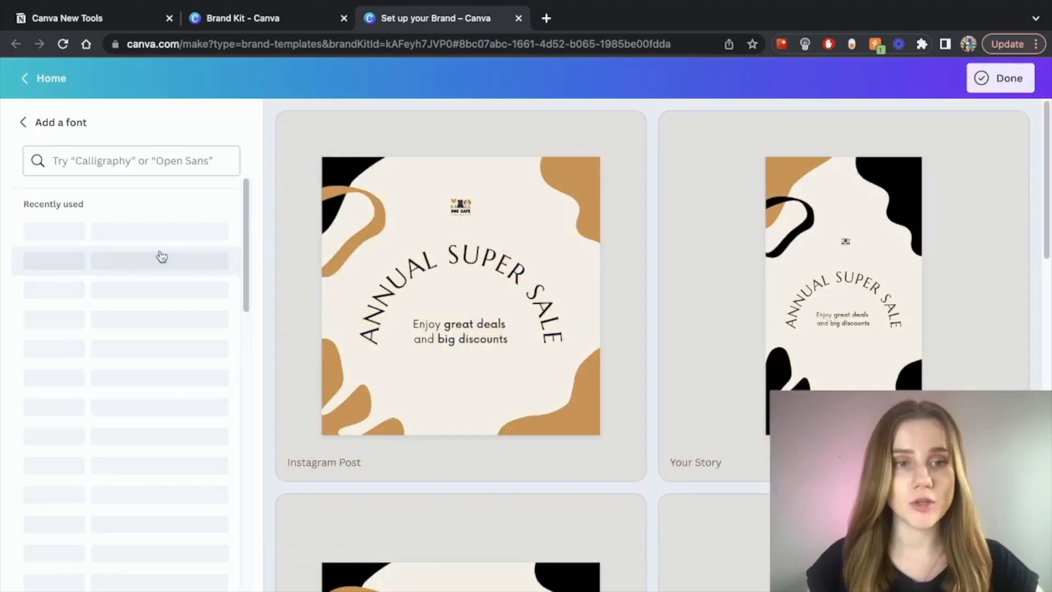
{"action": "left_click", "coordinate": [91, 241]}
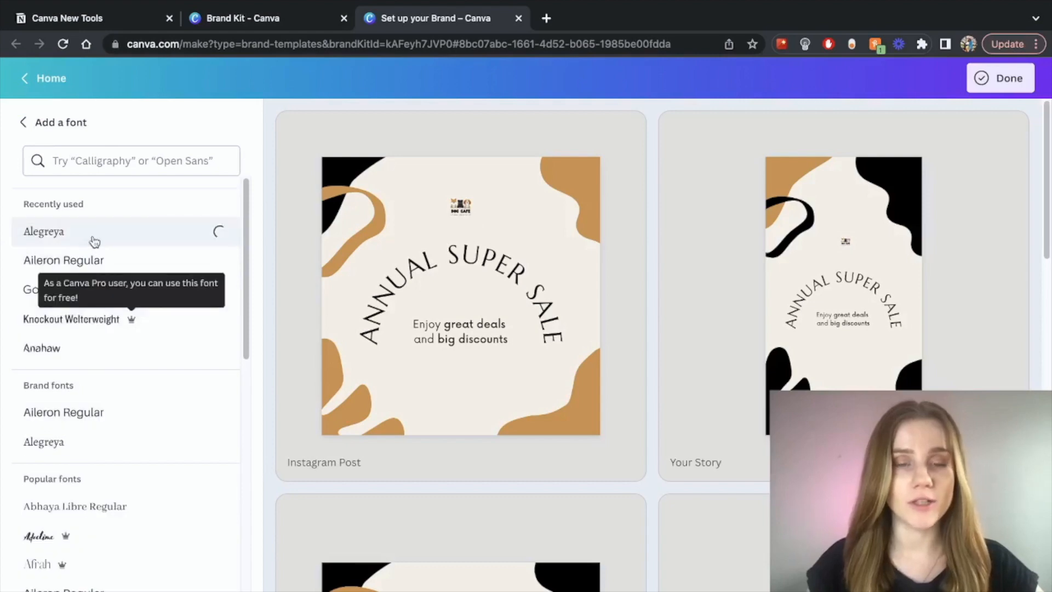
{"action": "left_click", "coordinate": [70, 244]}
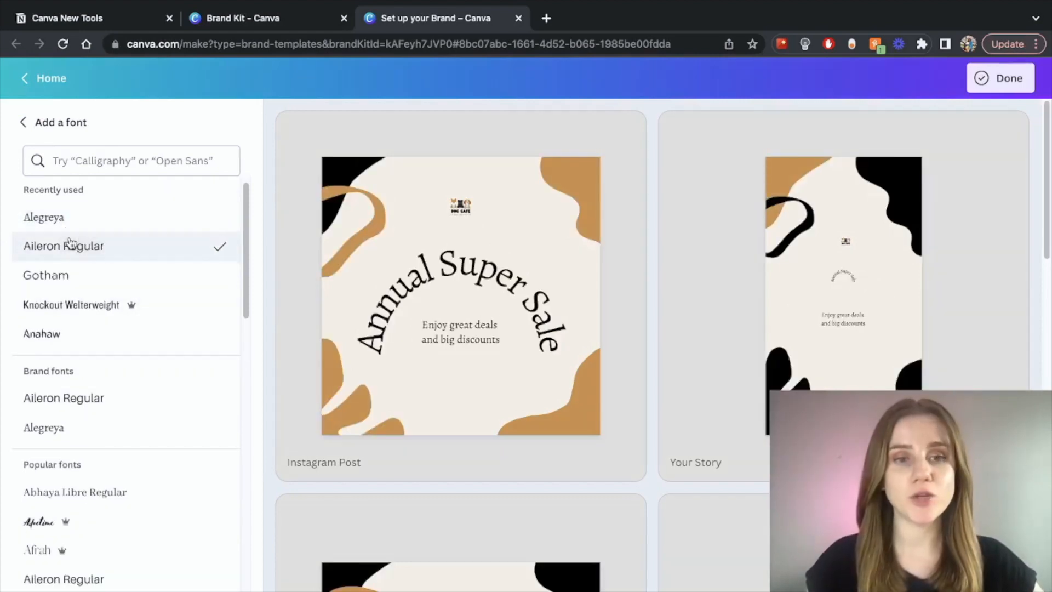
{"action": "left_click", "coordinate": [70, 274]}
{"action": "scroll", "coordinate": [87, 278], "scroll_direction": "down", "scroll_amount": 2}
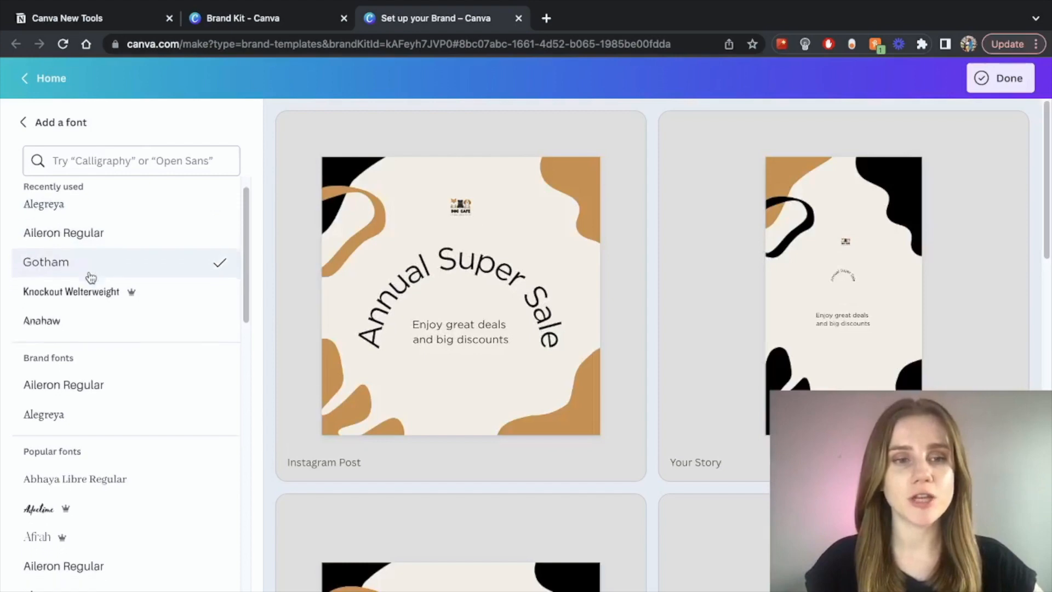
{"action": "left_click", "coordinate": [85, 336]}
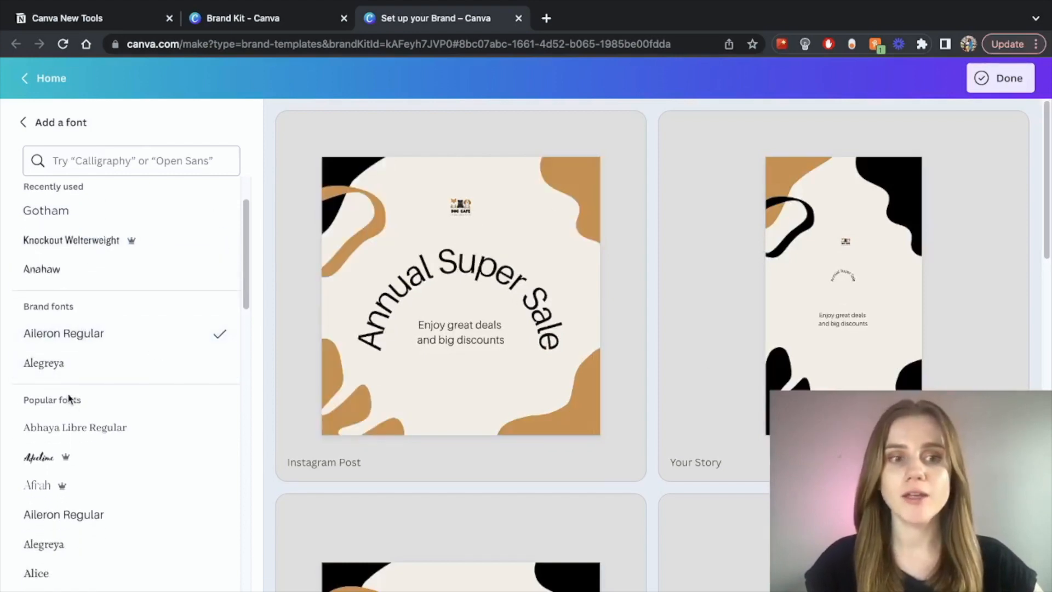
{"action": "left_click", "coordinate": [94, 436]}
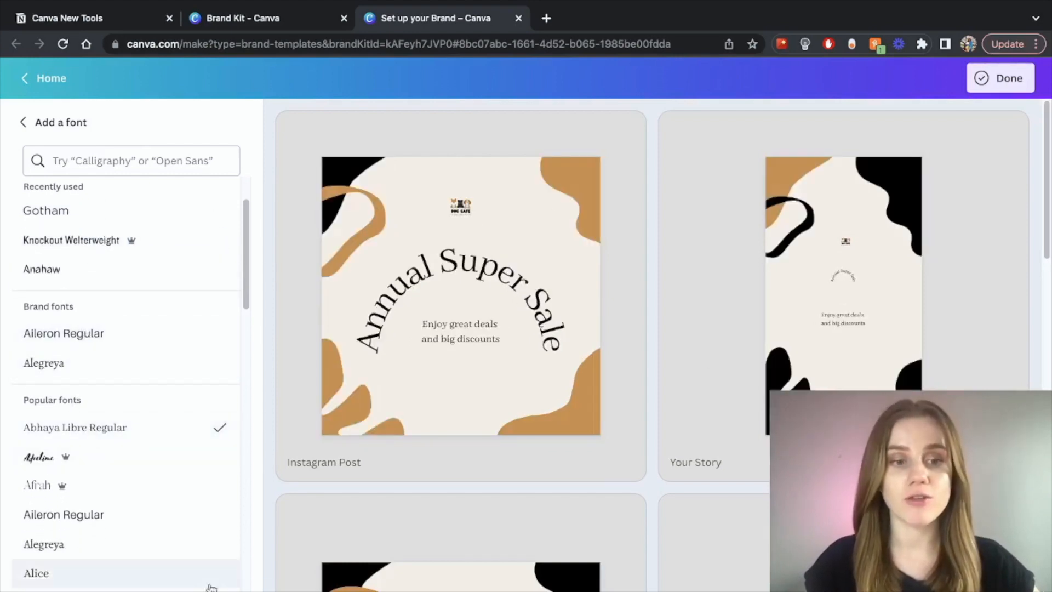
{"action": "key", "text": "Escape"}
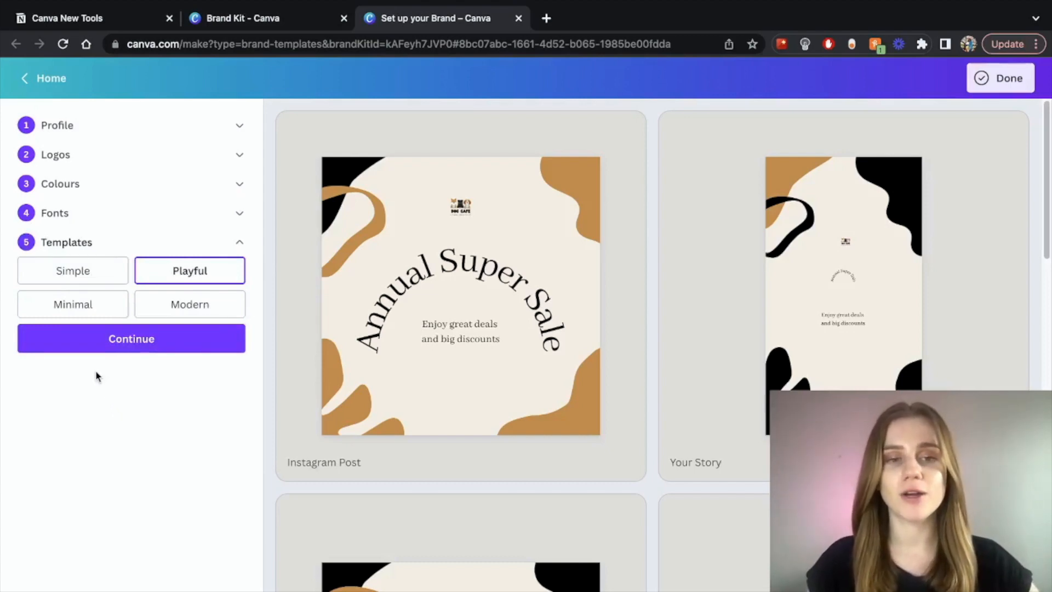
Compare the Simple, Minimal and Modern template styles, choose Playful, and generate the Dog Cafe templates
{"action": "left_click", "coordinate": [73, 273]}
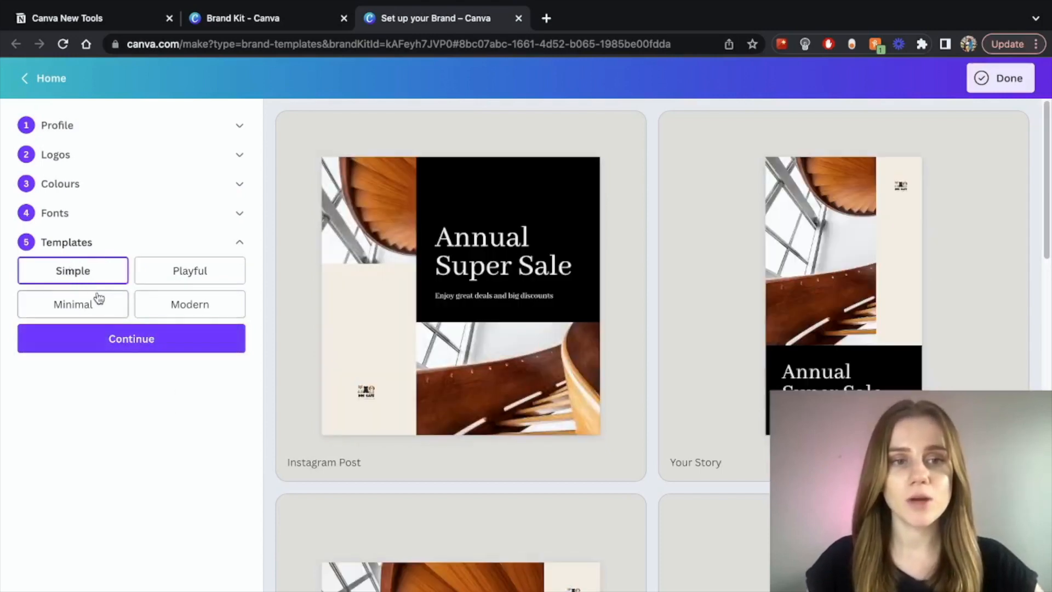
{"action": "left_click", "coordinate": [99, 300]}
{"action": "left_click", "coordinate": [183, 308]}
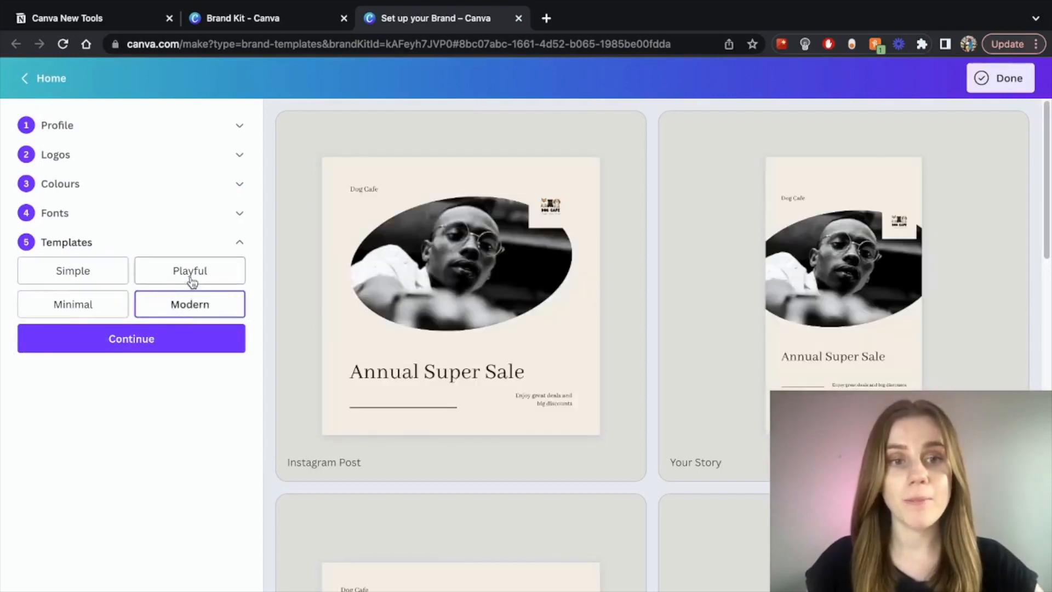
{"action": "left_click", "coordinate": [189, 272]}
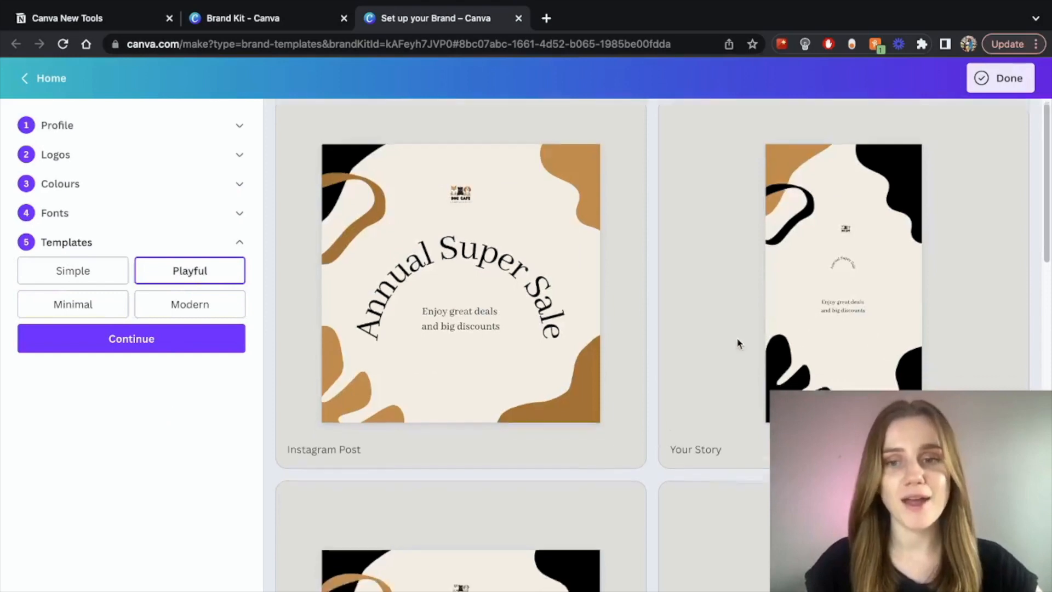
{"action": "scroll", "coordinate": [729, 345], "scroll_direction": "down", "scroll_amount": 9}
{"action": "scroll", "coordinate": [669, 416], "scroll_direction": "up", "scroll_amount": 10}
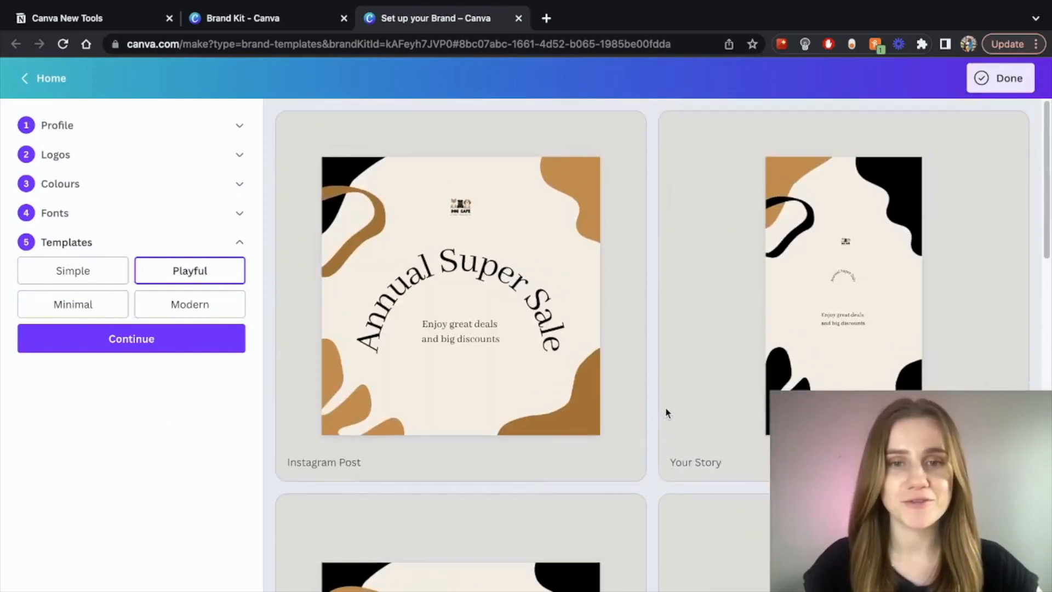
{"action": "left_click", "coordinate": [135, 343]}
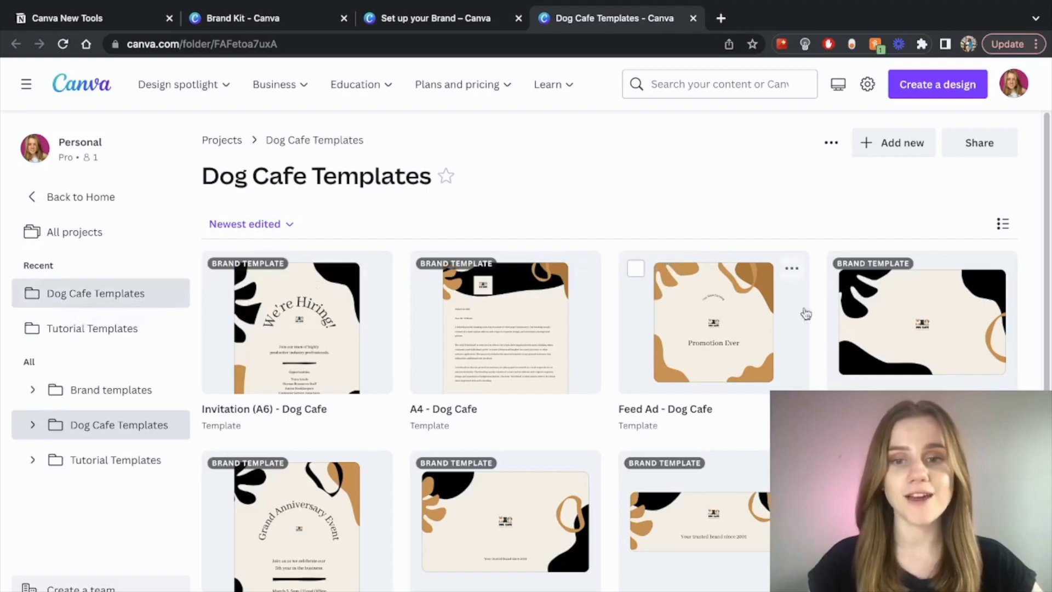
Look through the Dog Cafe Templates folder and open the Grand Anniversary Event poster template as a new design
{"action": "scroll", "coordinate": [302, 538], "scroll_direction": "down", "scroll_amount": 4}
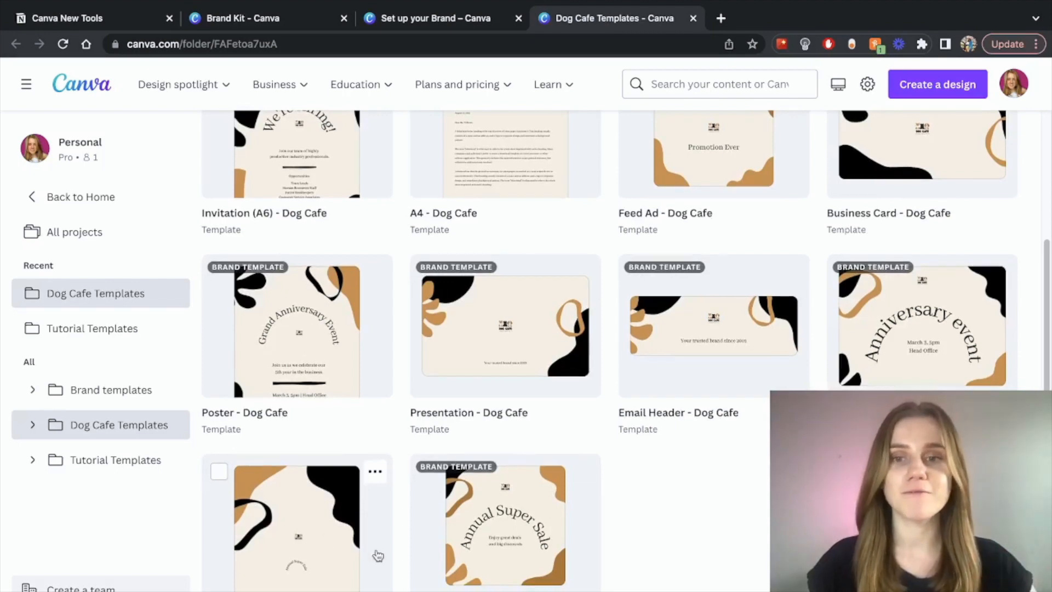
{"action": "scroll", "coordinate": [759, 550], "scroll_direction": "up", "scroll_amount": 4}
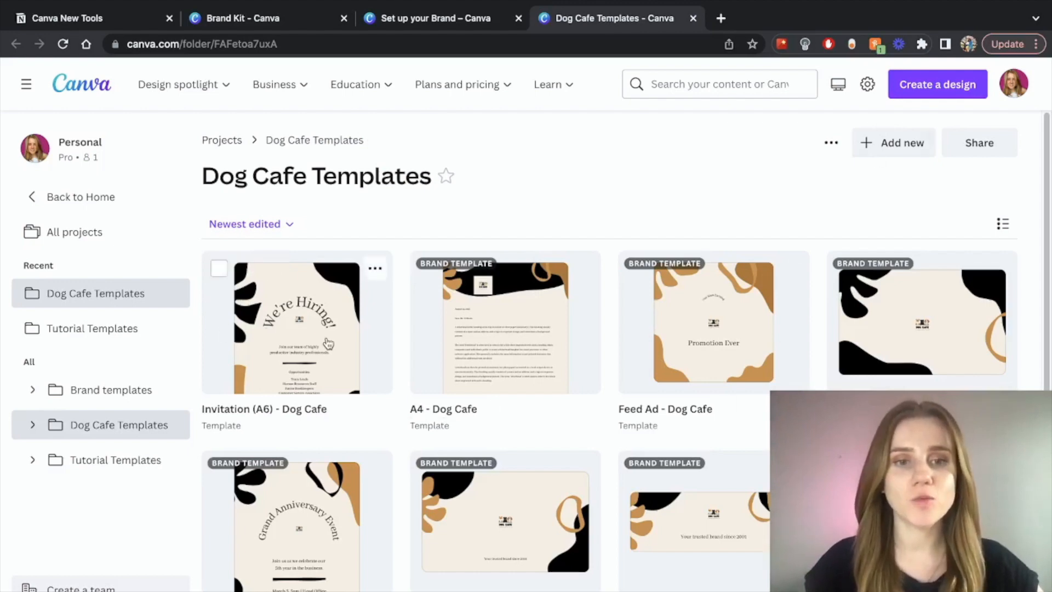
{"action": "left_click", "coordinate": [299, 496]}
{"action": "left_click", "coordinate": [606, 296]}
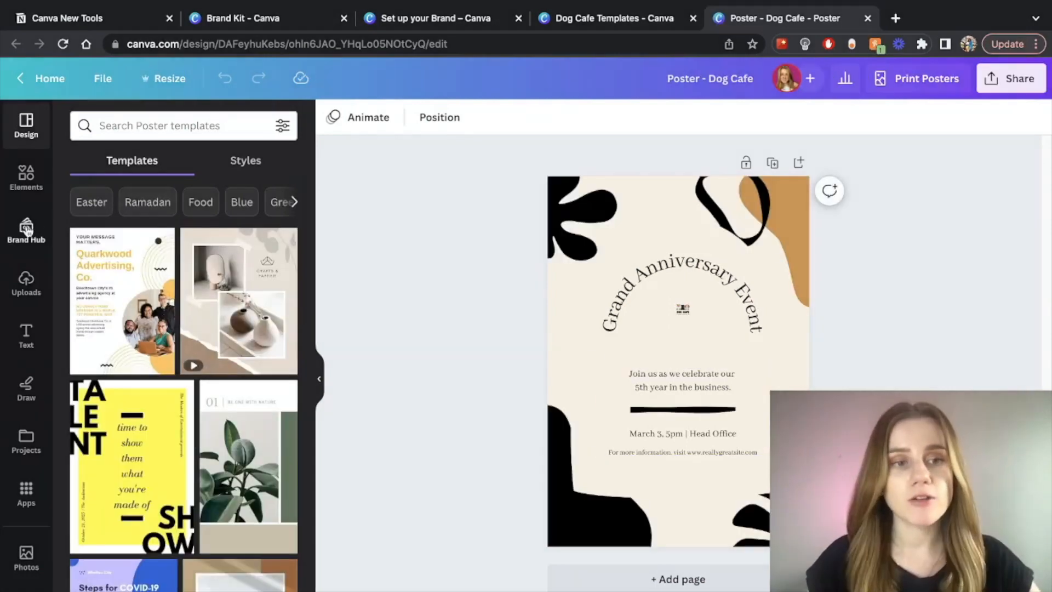
Show the Brand Hub assets beside the poster and switch the active brand kit to Dog Cafe
{"action": "left_click", "coordinate": [26, 228]}
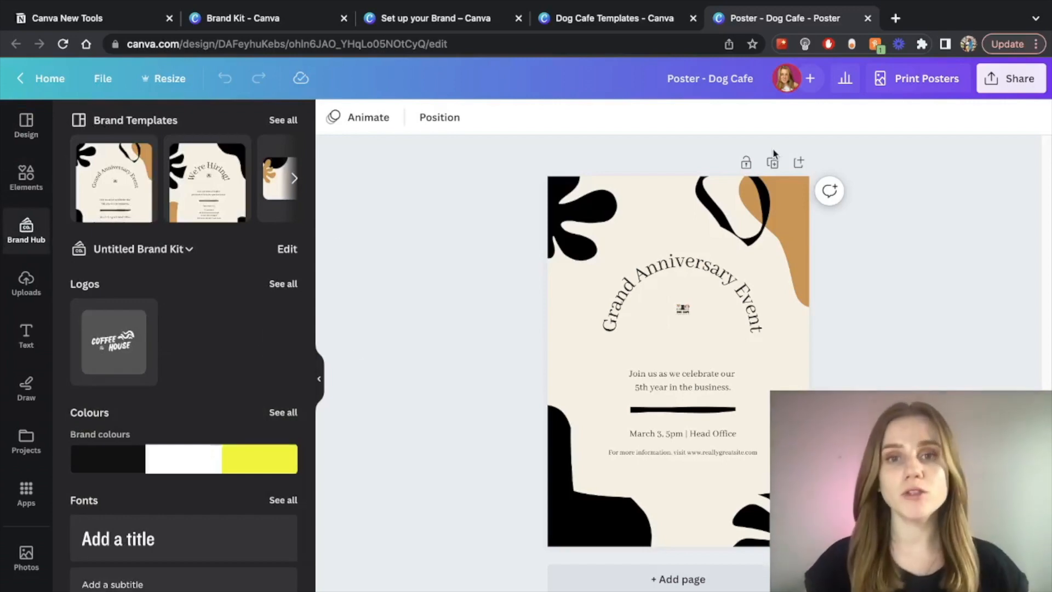
{"action": "left_click", "coordinate": [154, 250]}
{"action": "left_click", "coordinate": [627, 314]}
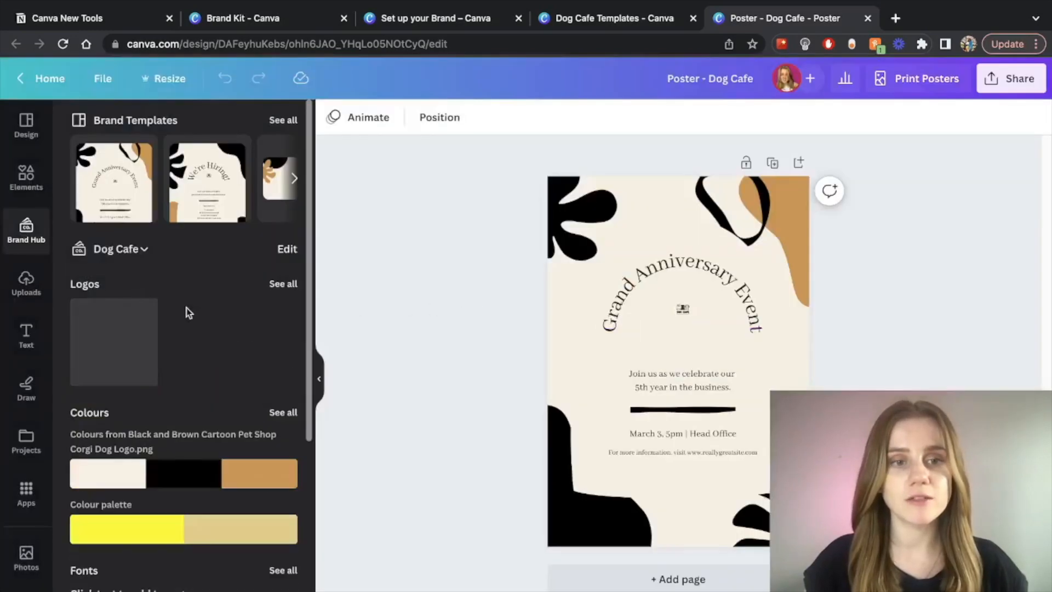
Shuffle the logo-derived palette on the poster to a tan background with black shapes, and browse the kit's fonts and icons
{"action": "scroll", "coordinate": [186, 460], "scroll_direction": "down", "scroll_amount": 1}
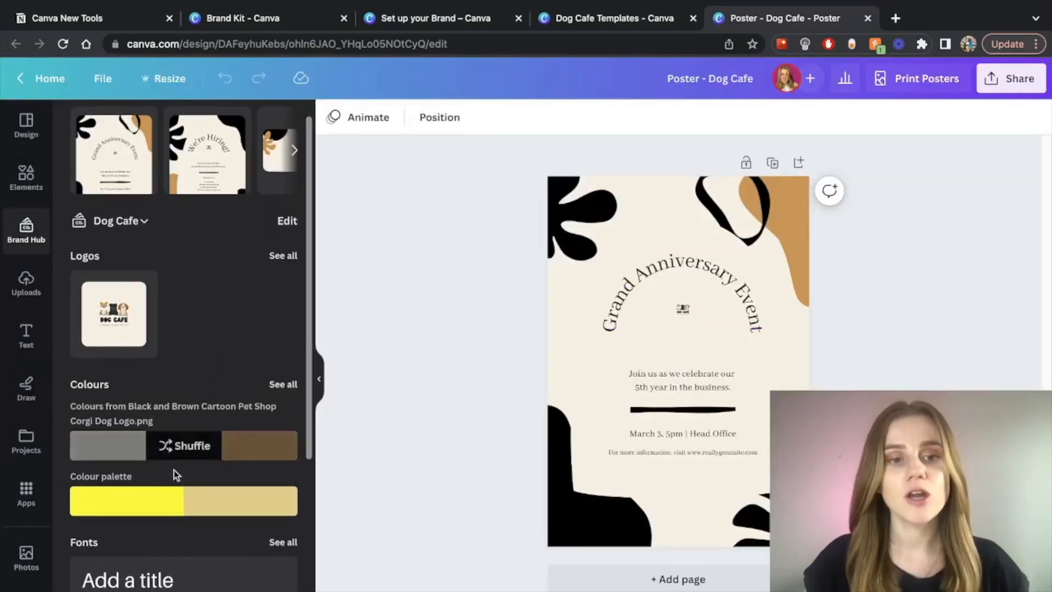
{"action": "left_click", "coordinate": [184, 447]}
{"action": "left_click", "coordinate": [185, 447]}
{"action": "left_click", "coordinate": [185, 447]}
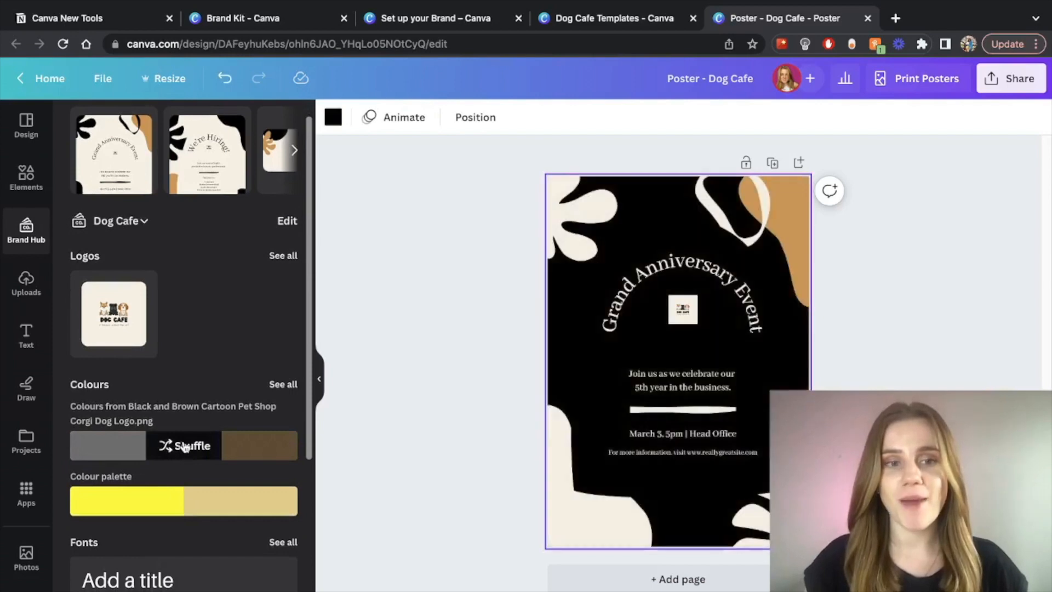
{"action": "scroll", "coordinate": [186, 446], "scroll_direction": "down", "scroll_amount": 1}
{"action": "scroll", "coordinate": [186, 446], "scroll_direction": "down", "scroll_amount": 5}
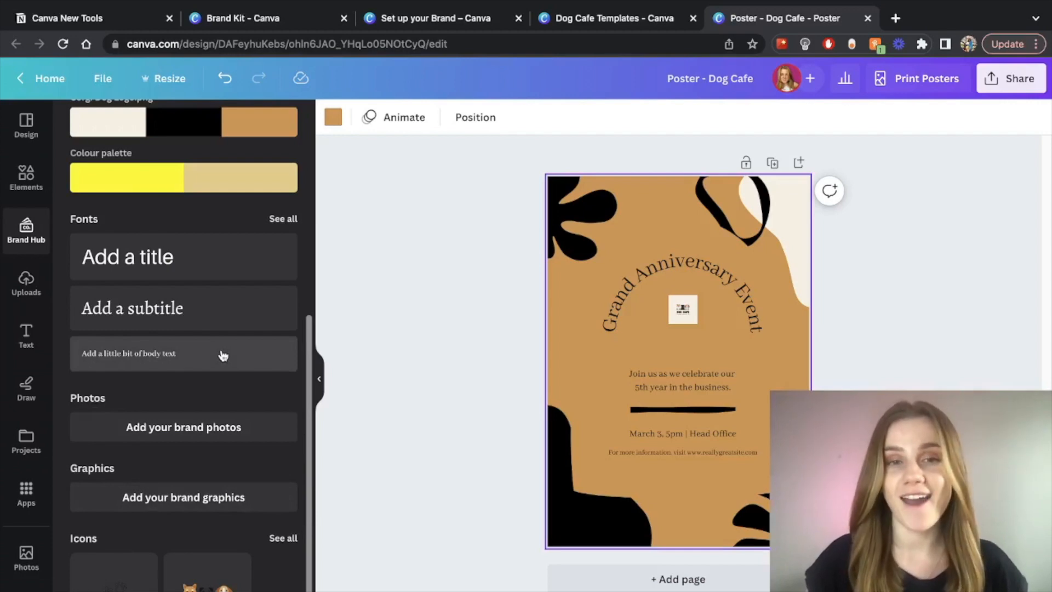
{"action": "scroll", "coordinate": [223, 355], "scroll_direction": "up", "scroll_amount": 6}
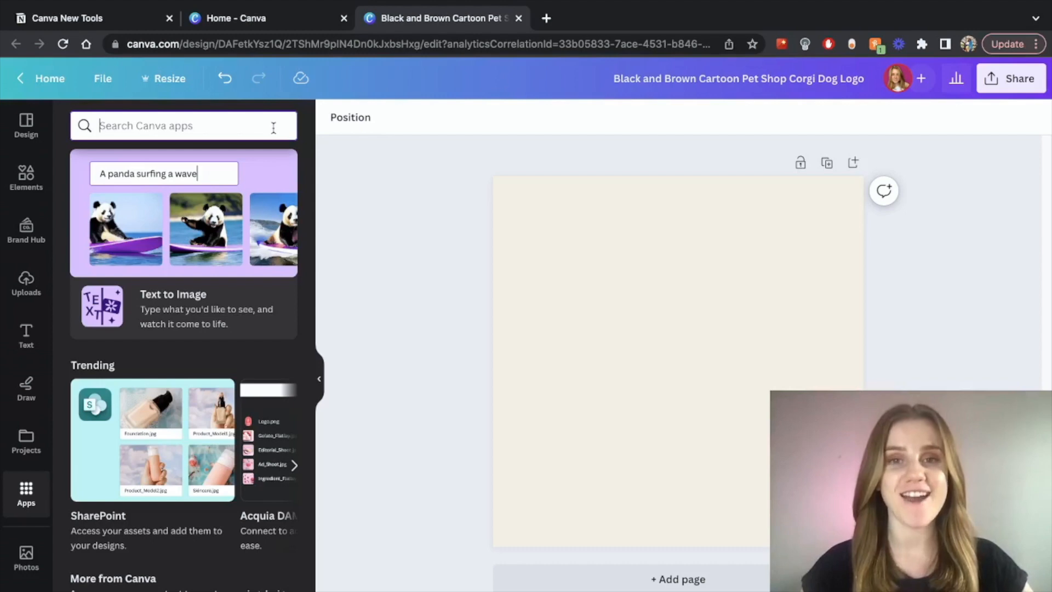
Add a title text box in the Dog Cafe brand's title style to the blank cream page
{"action": "left_click", "coordinate": [26, 445]}
{"action": "left_click", "coordinate": [26, 340]}
{"action": "left_click", "coordinate": [247, 242]}
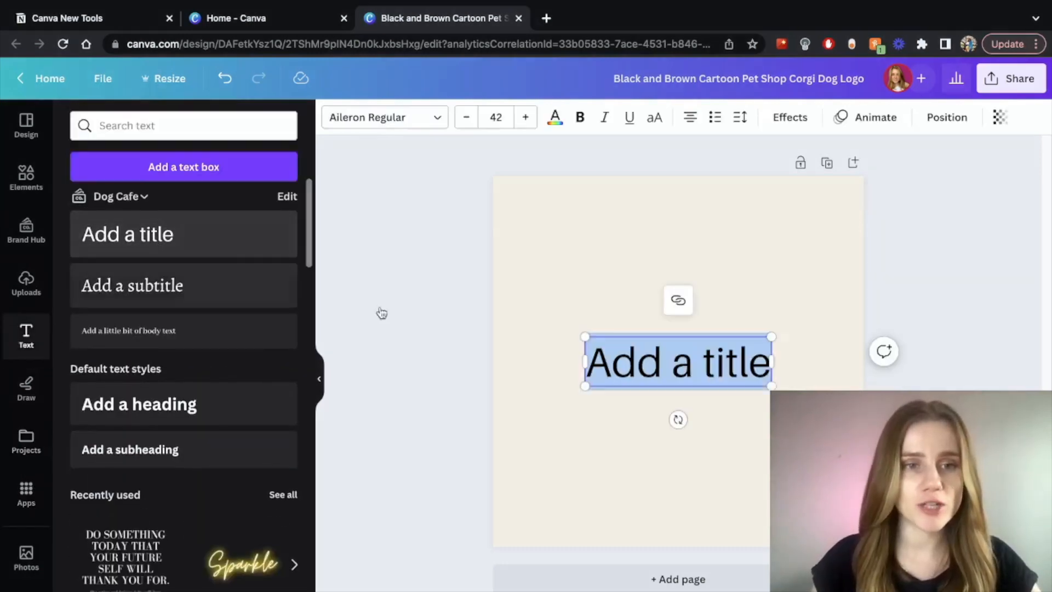
{"action": "left_click", "coordinate": [754, 395]}
{"action": "double_click", "coordinate": [731, 365]}
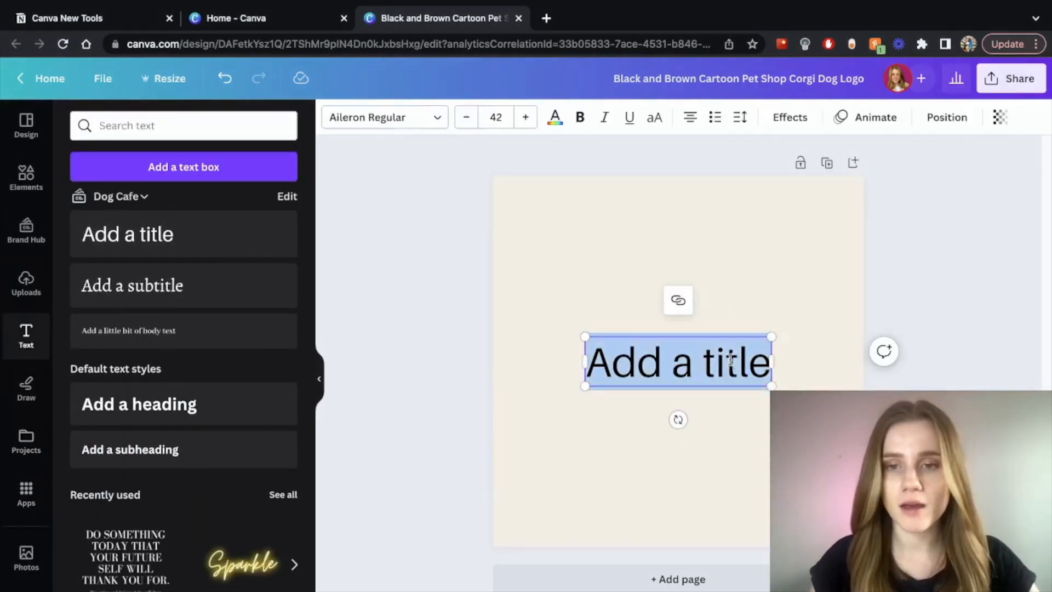
{"action": "key", "text": "BackSpace"}
{"action": "left_click", "coordinate": [228, 245]}
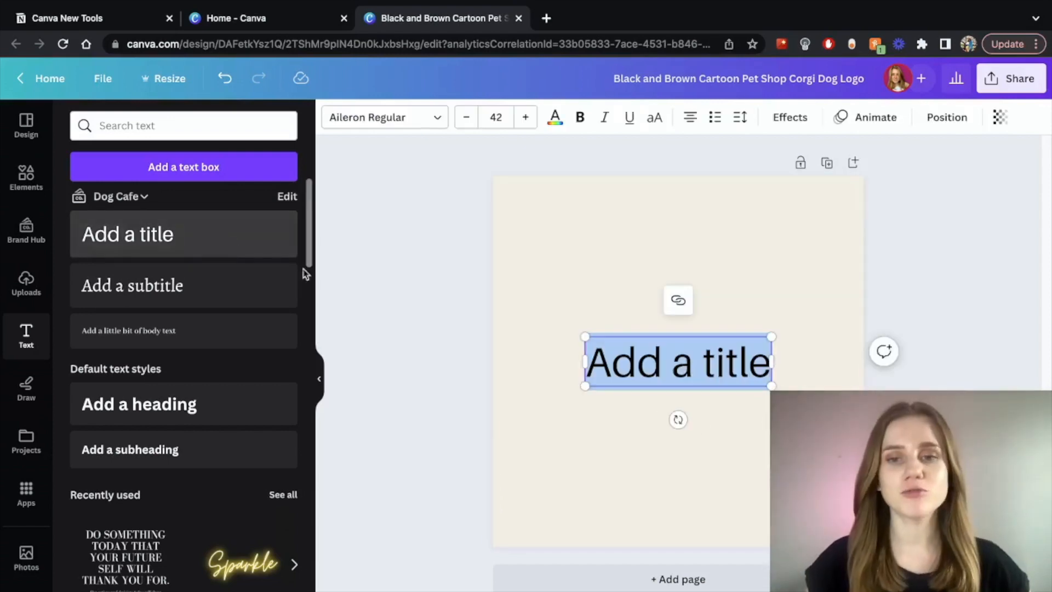
Change the title text to "I love drinking coffee every day" and scale the text box down to a font size of 34.9
{"action": "double_click", "coordinate": [714, 370]}
{"action": "key", "text": "ctrl+a"}
{"action": "key", "text": "BackSpace"}
{"action": "type", "text": "I love drinking c"}
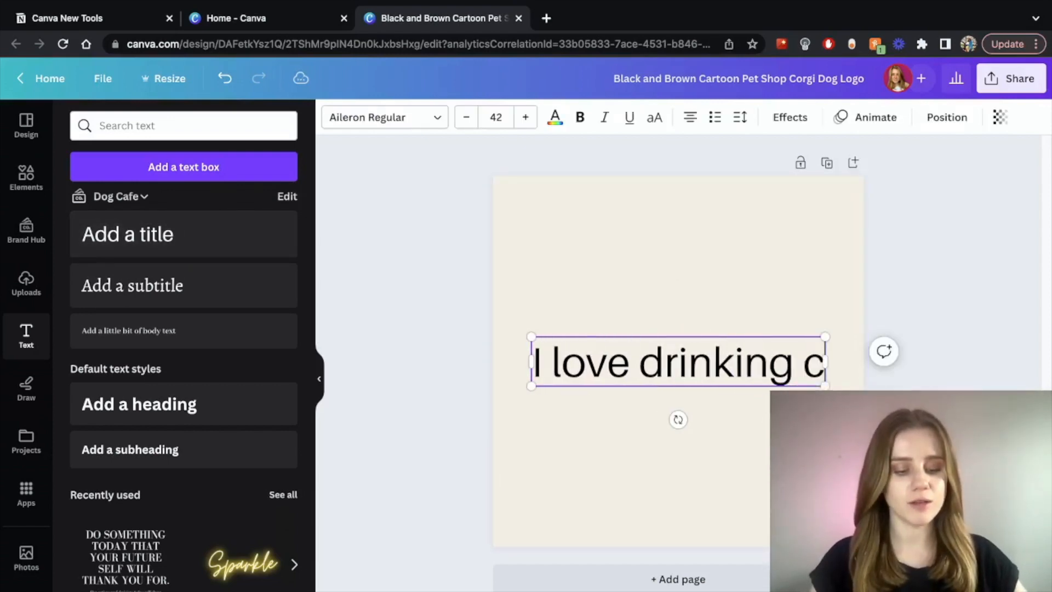
{"action": "type", "text": "offee every day"}
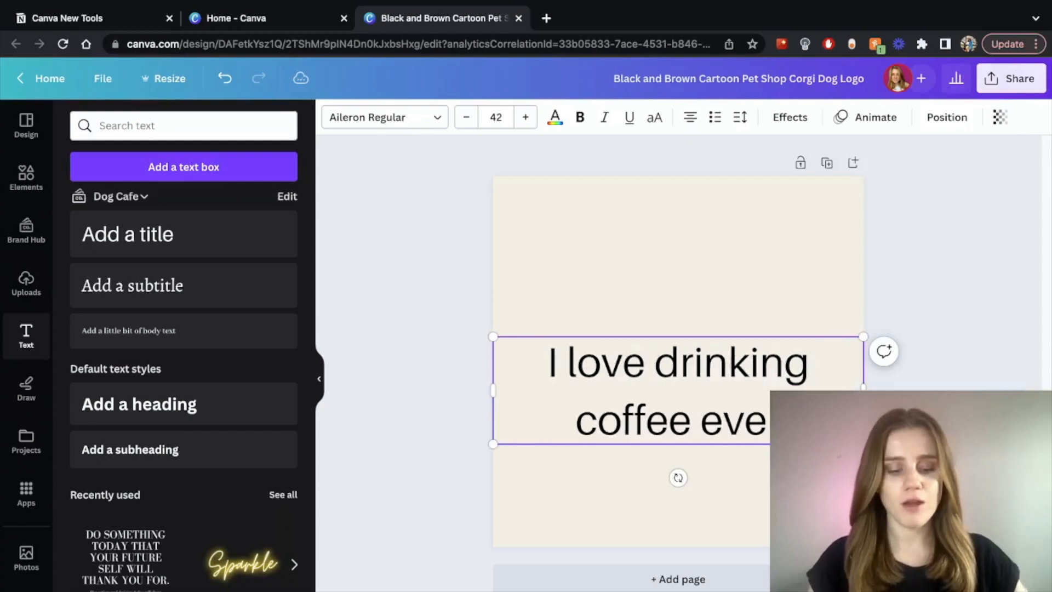
{"action": "left_click", "coordinate": [821, 252]}
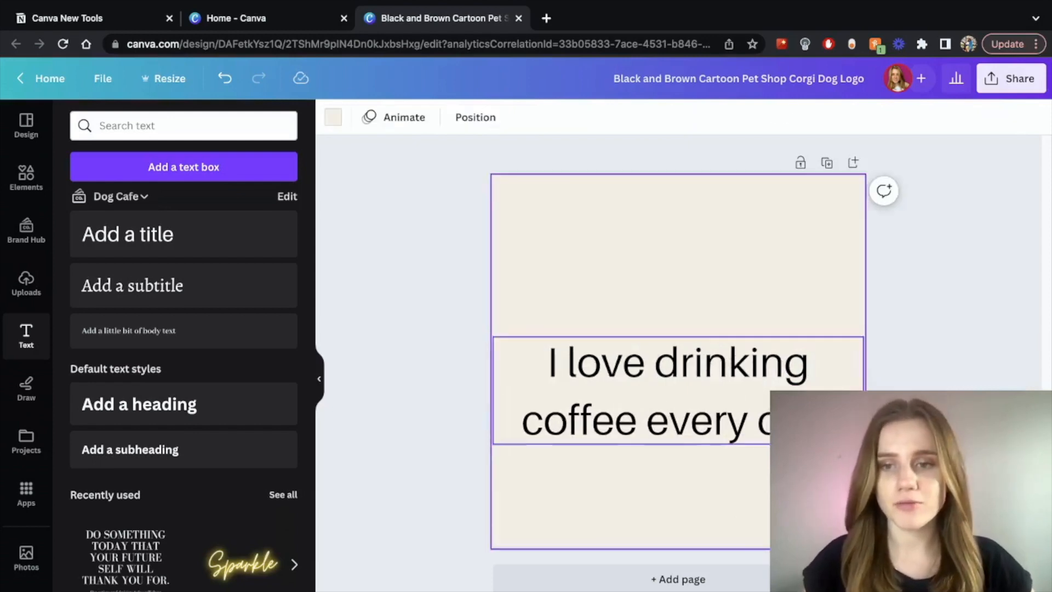
{"action": "left_click", "coordinate": [844, 350]}
{"action": "left_click_drag", "start_coordinate": [864, 336], "coordinate": [798, 353]}
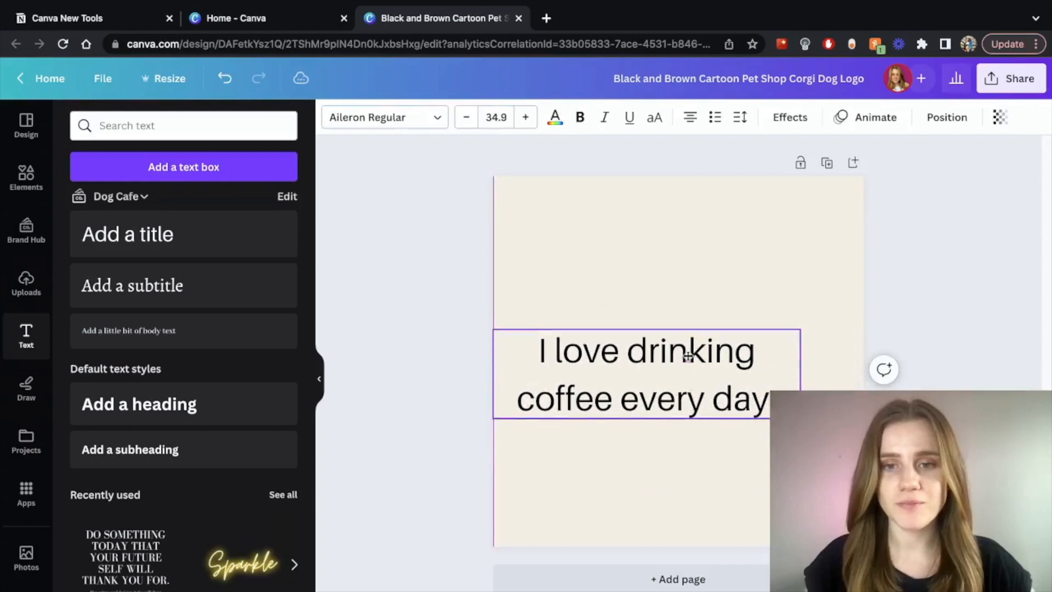
Search the Canva apps for "translate" and open the Translate app
{"action": "left_click", "coordinate": [27, 438]}
{"action": "left_click", "coordinate": [25, 493]}
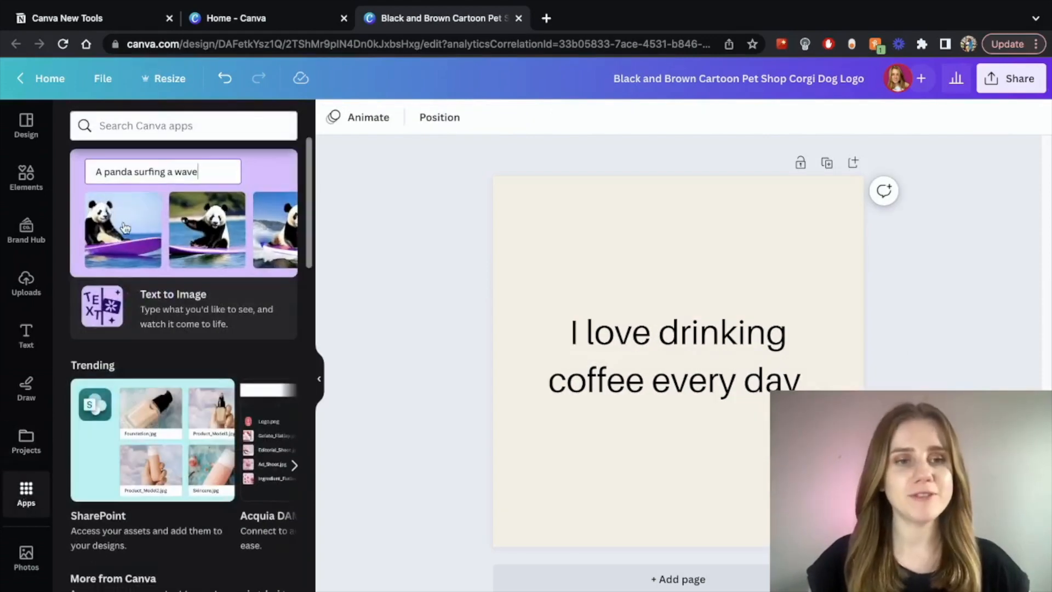
{"action": "left_click", "coordinate": [125, 121]}
{"action": "left_click", "coordinate": [135, 203]}
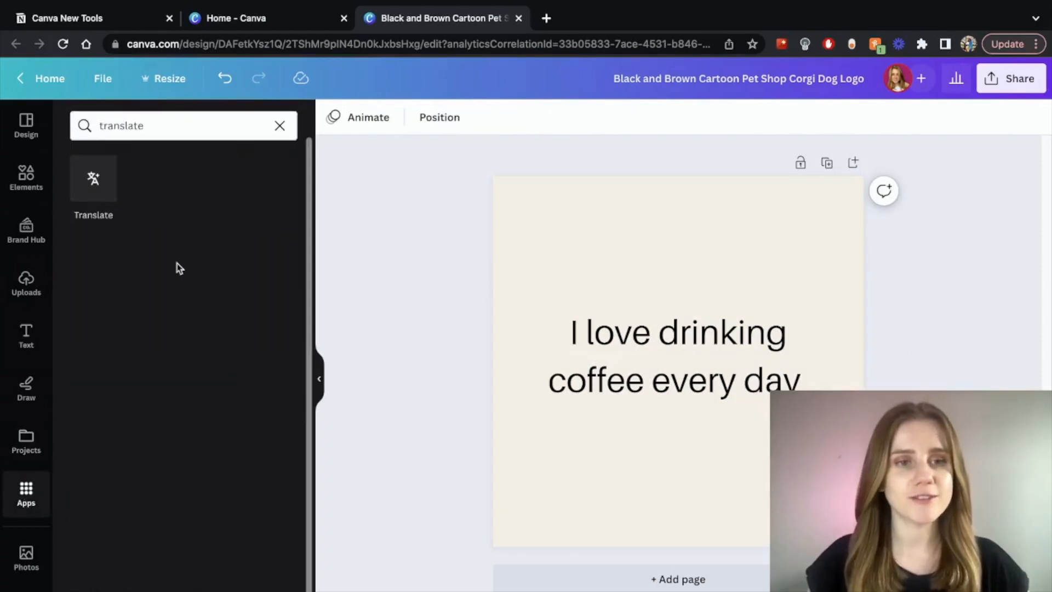
{"action": "left_click", "coordinate": [94, 180]}
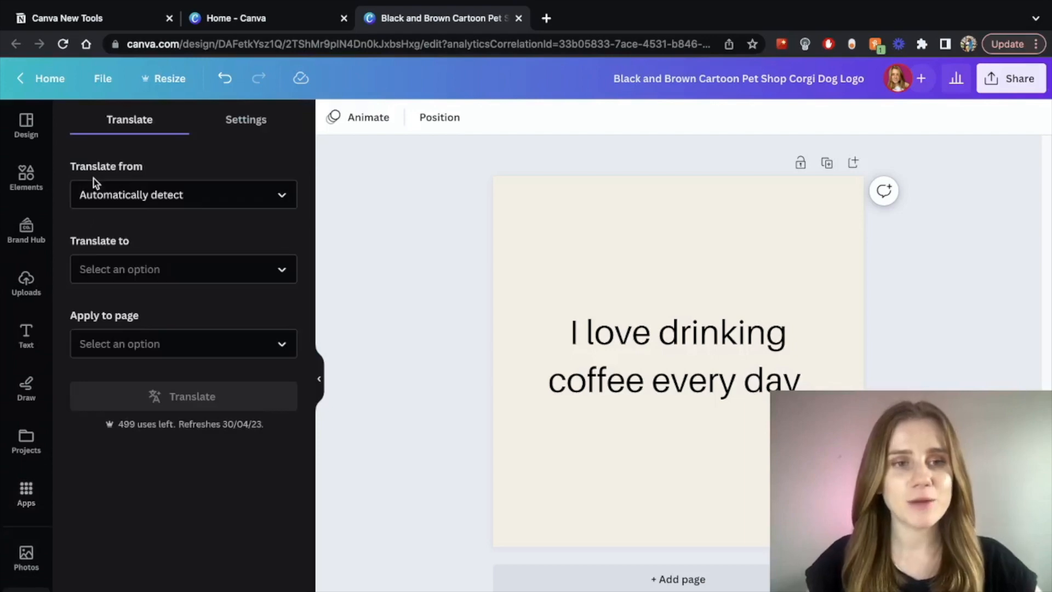
Translate the text on Page 1 into Greek, leaving the source language on automatic detection
{"action": "left_click", "coordinate": [212, 198]}
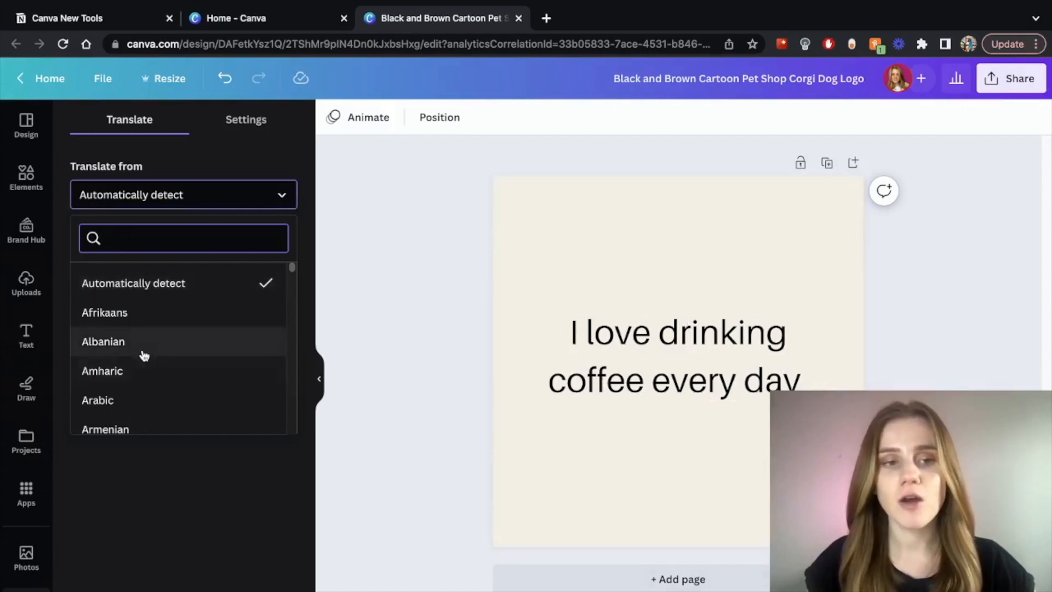
{"action": "scroll", "coordinate": [143, 353], "scroll_direction": "down", "scroll_amount": 15}
{"action": "scroll", "coordinate": [143, 352], "scroll_direction": "up", "scroll_amount": 15}
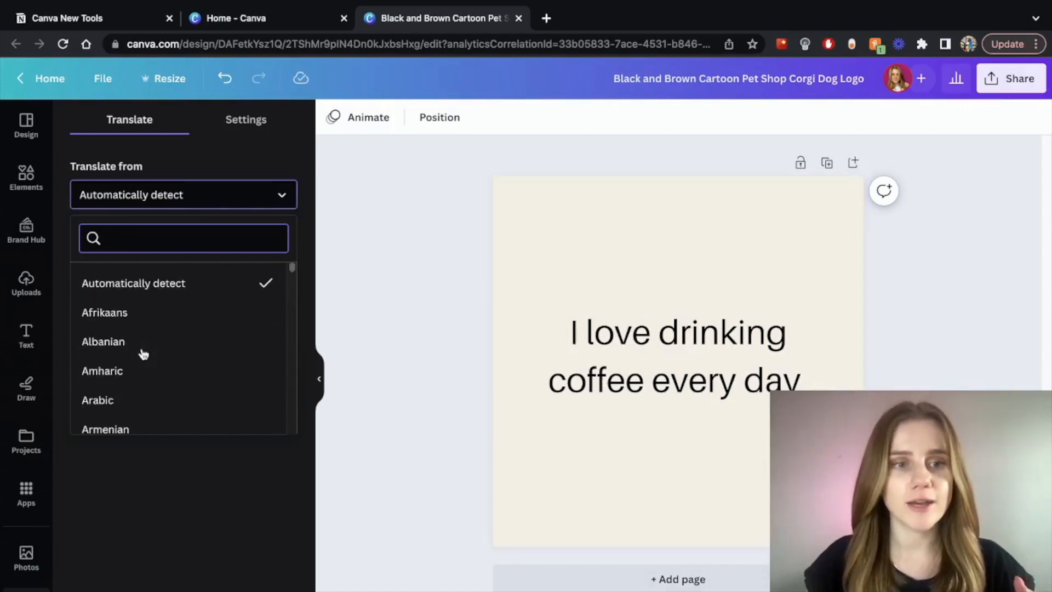
{"action": "left_click", "coordinate": [258, 164]}
{"action": "left_click", "coordinate": [113, 277]}
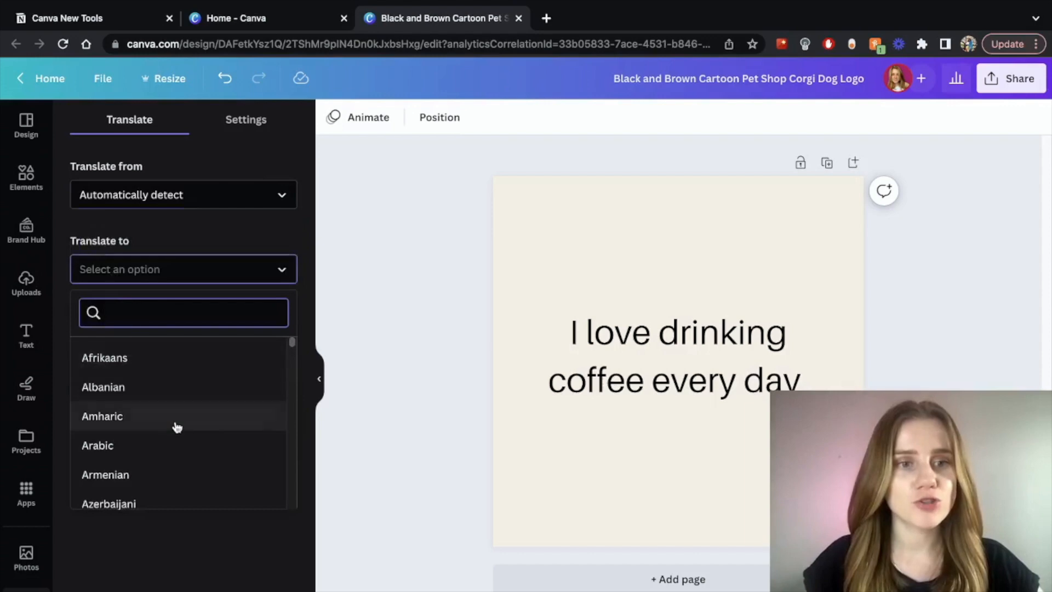
{"action": "scroll", "coordinate": [175, 425], "scroll_direction": "down", "scroll_amount": 10}
{"action": "scroll", "coordinate": [177, 428], "scroll_direction": "down", "scroll_amount": 1}
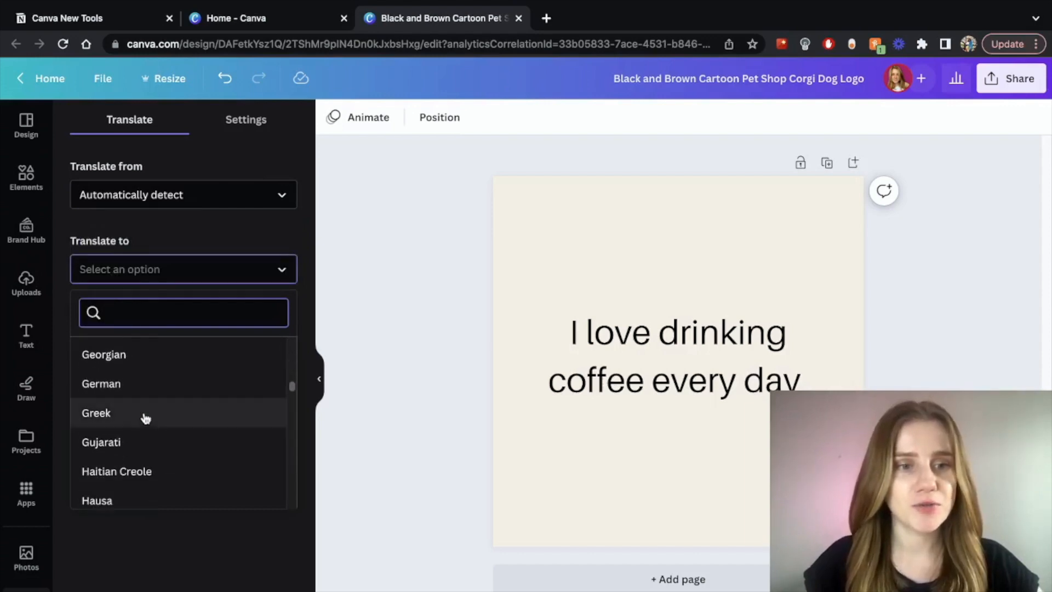
{"action": "left_click", "coordinate": [145, 416]}
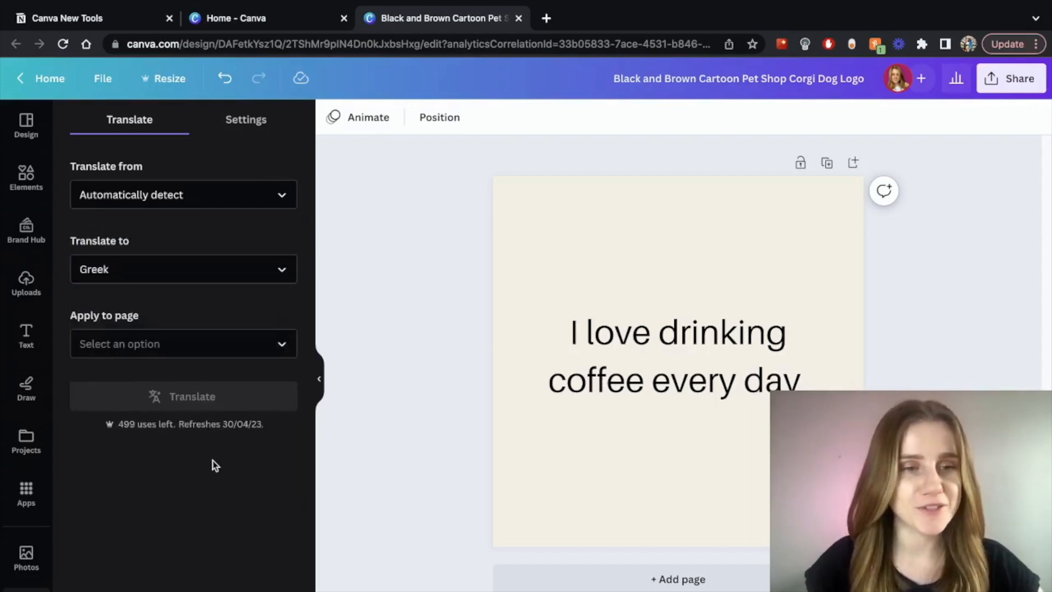
{"action": "left_click", "coordinate": [186, 352]}
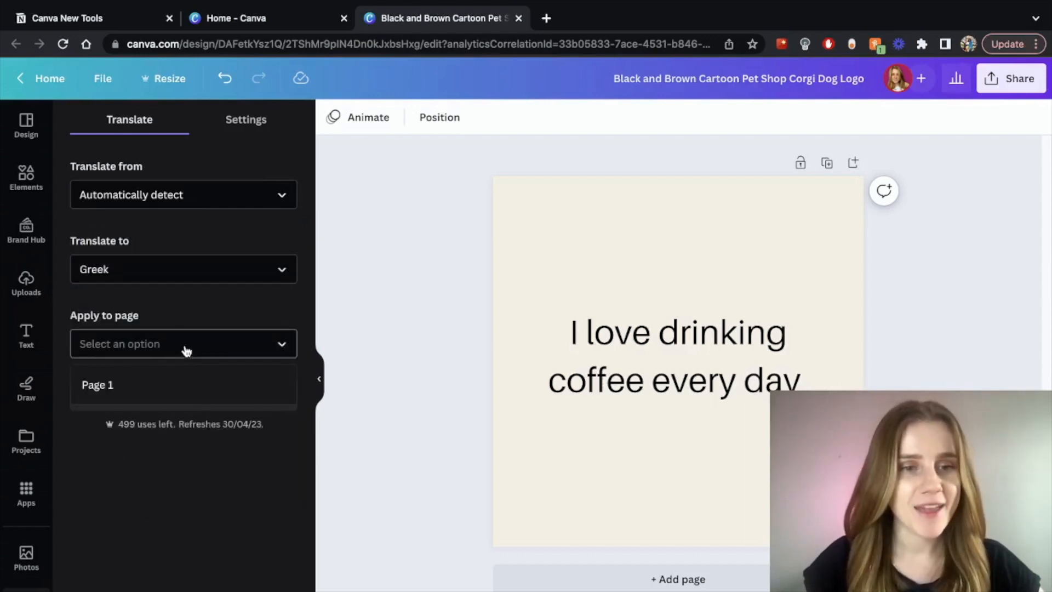
{"action": "left_click", "coordinate": [97, 386]}
{"action": "left_click", "coordinate": [210, 399]}
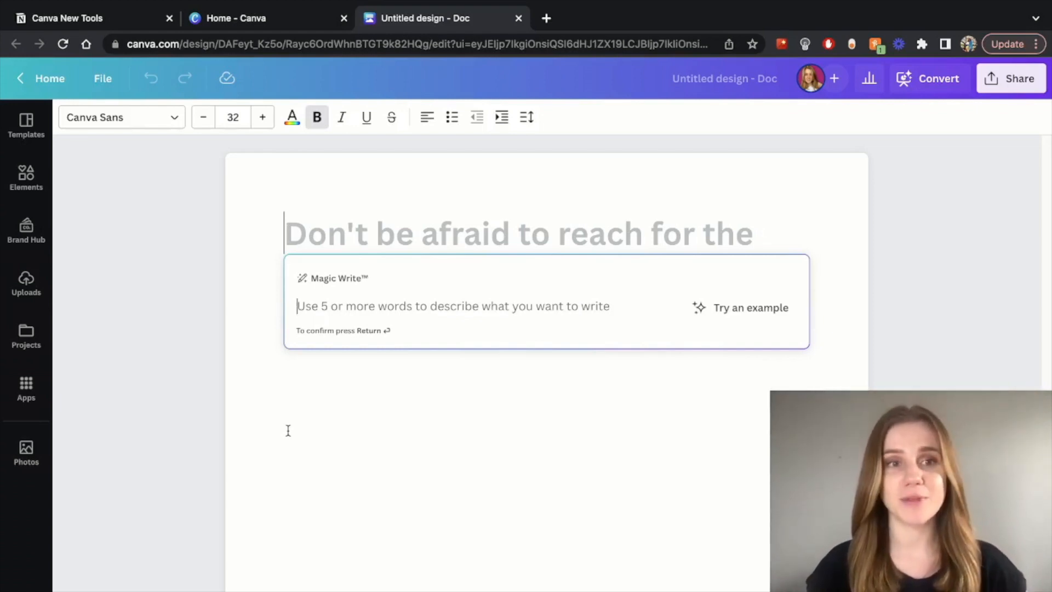
Generate document text with Magic Write from the prompt "Help me create a business plan for a dog cafe"
{"action": "type", "text": "H"}
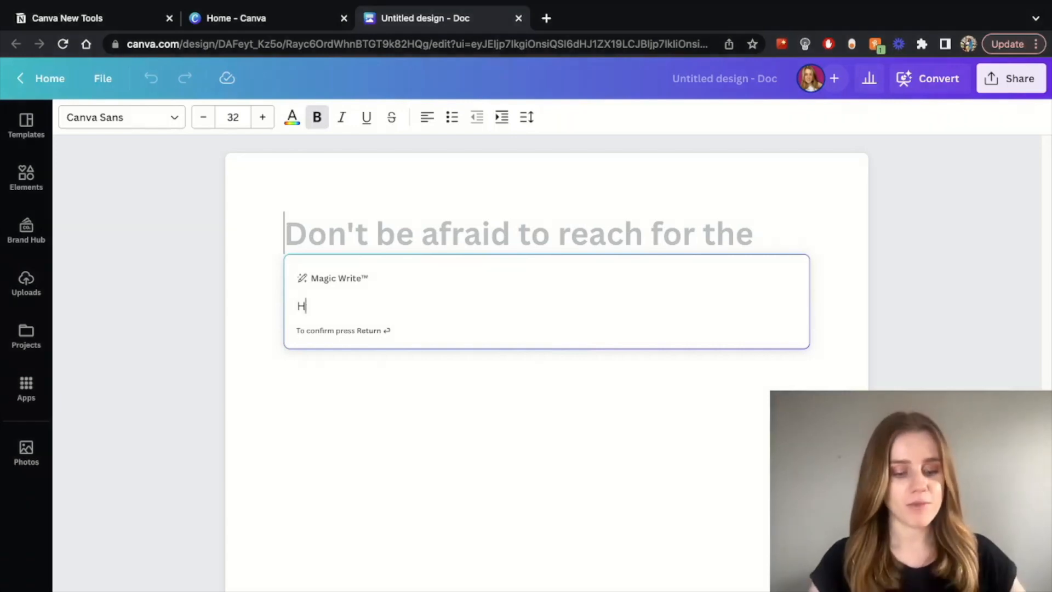
{"action": "type", "text": "elp me creat"}
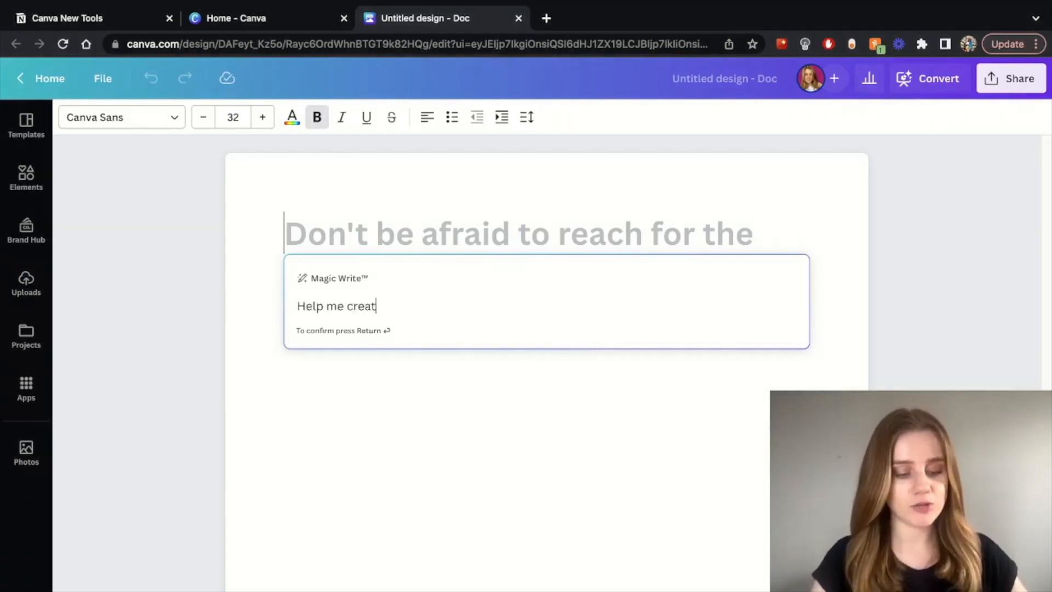
{"action": "type", "text": "e a business plan f"}
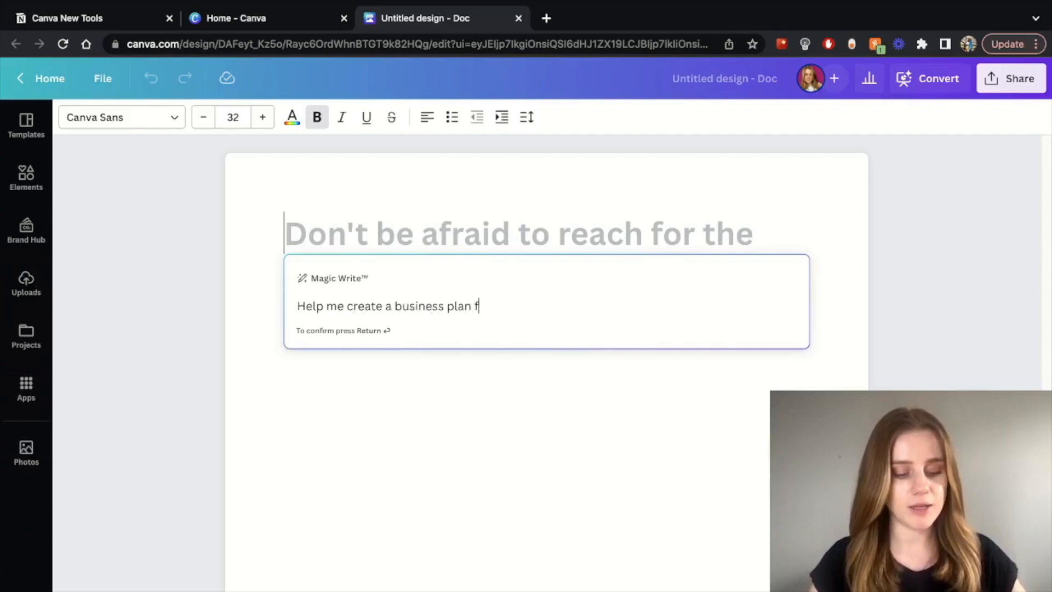
{"action": "type", "text": "or a dog cafe"}
{"action": "key", "text": "Return"}
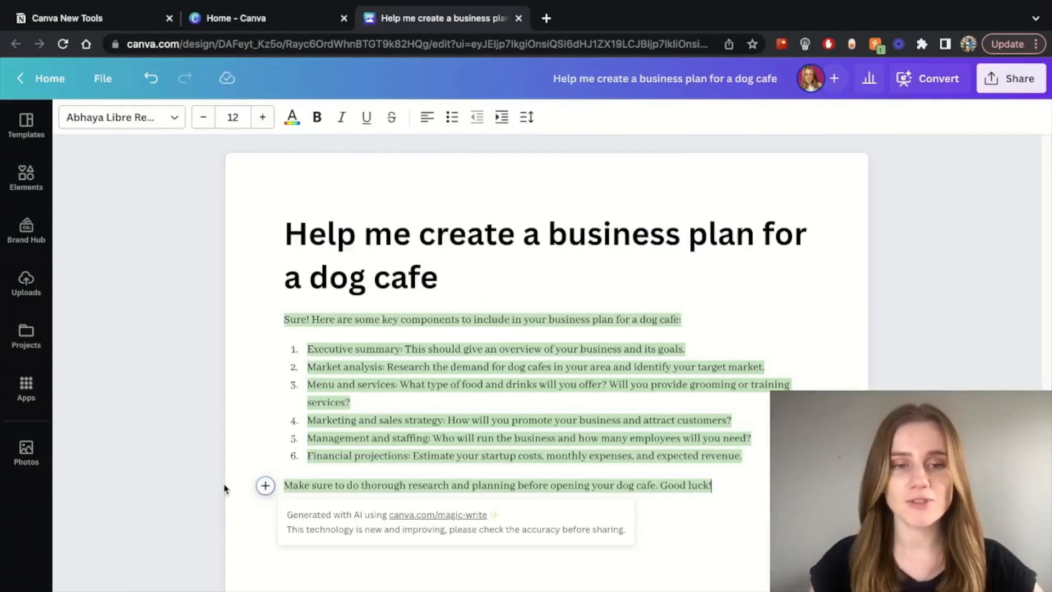
Examine the content types that can be inserted after the last paragraph of the business plan
{"action": "left_click", "coordinate": [265, 485]}
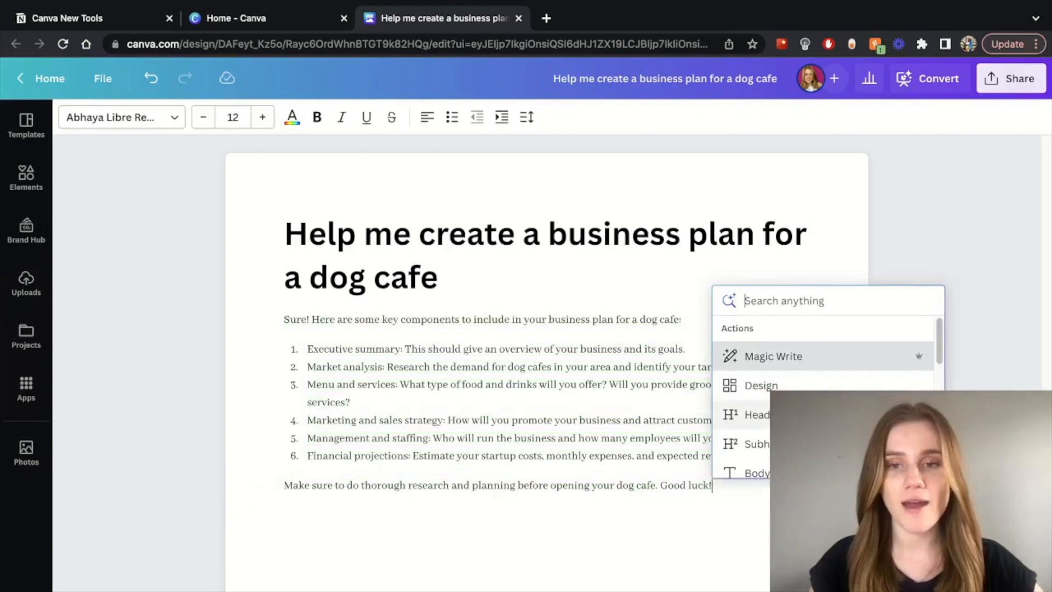
{"action": "scroll", "coordinate": [842, 384], "scroll_direction": "down", "scroll_amount": 1}
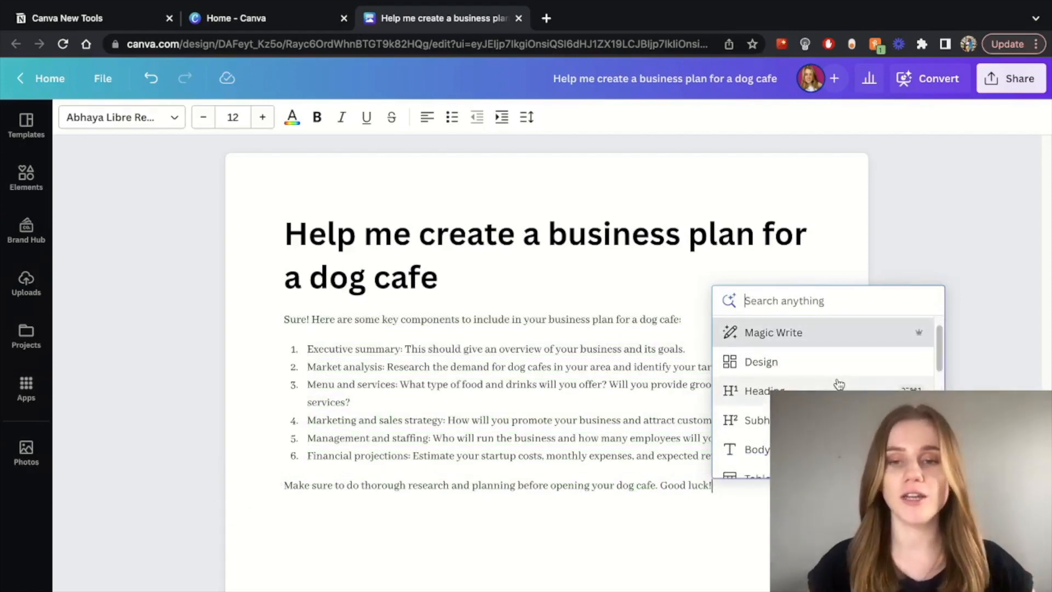
{"action": "scroll", "coordinate": [839, 383], "scroll_direction": "down", "scroll_amount": 5}
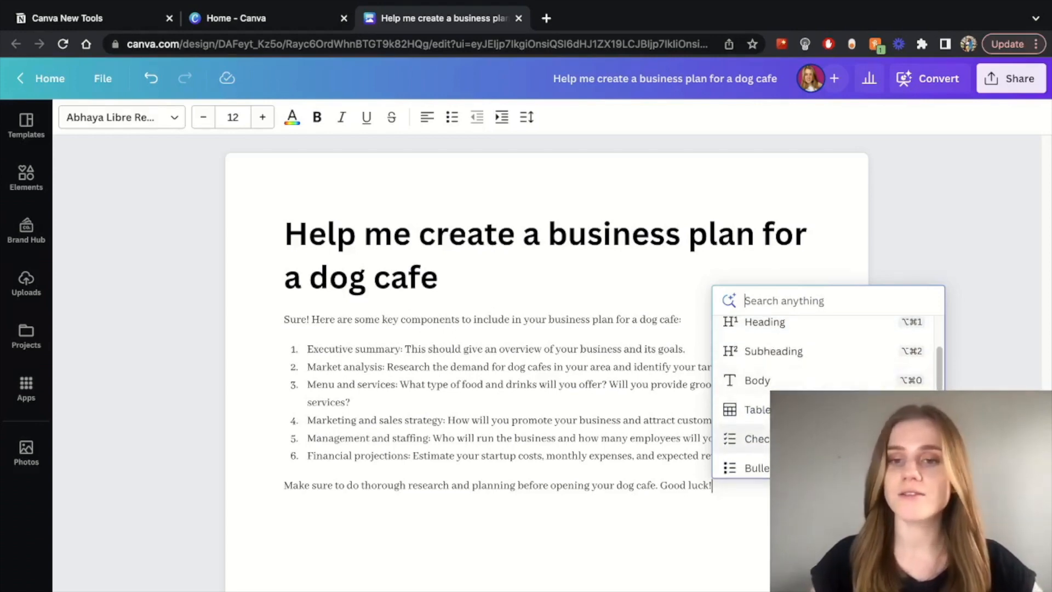
{"action": "key", "text": "Down"}
{"action": "key", "text": "Down"}
{"action": "key", "text": "Down"}
{"action": "key", "text": "Down"}
{"action": "key", "text": "Down"}
{"action": "key", "text": "Down"}
{"action": "key", "text": "Down"}
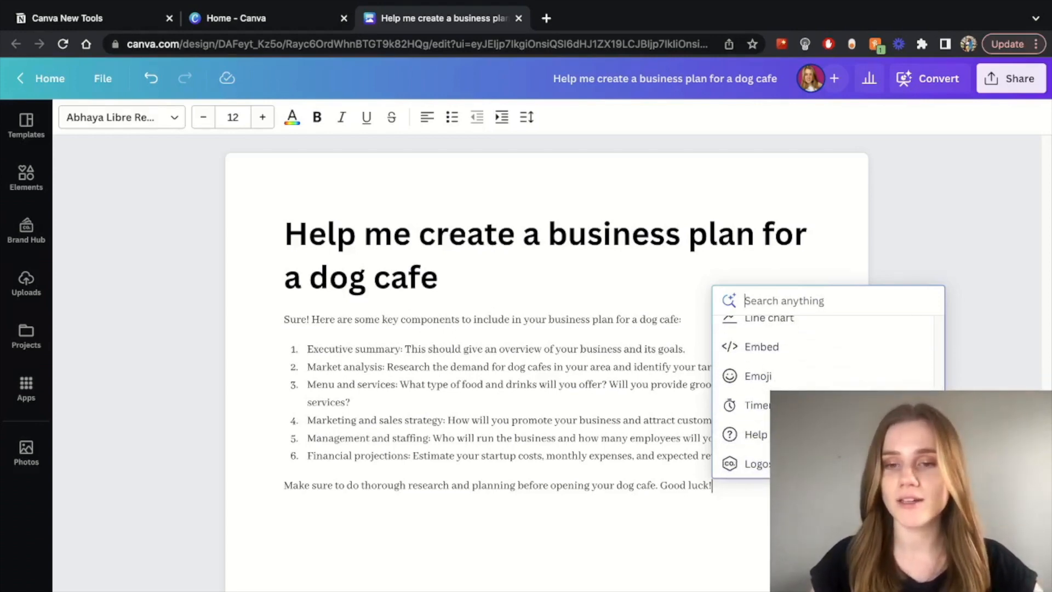
{"action": "key", "text": "Down"}
{"action": "key", "text": "Down"}
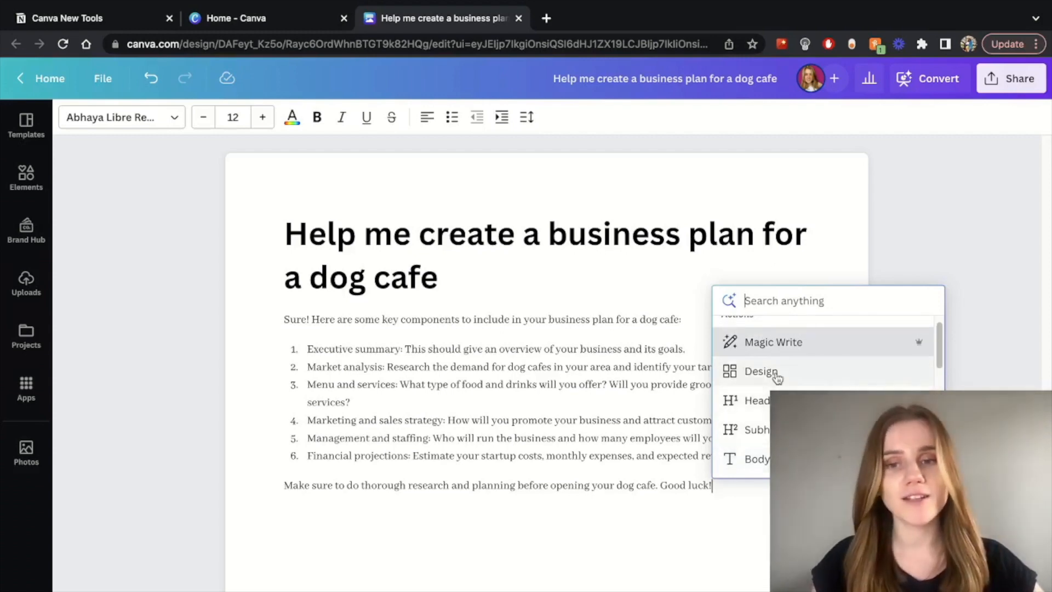
Insert a design below the business plan using the black "It's not faith in technology. It's faith in people." banner template, and save it
{"action": "left_click", "coordinate": [777, 377]}
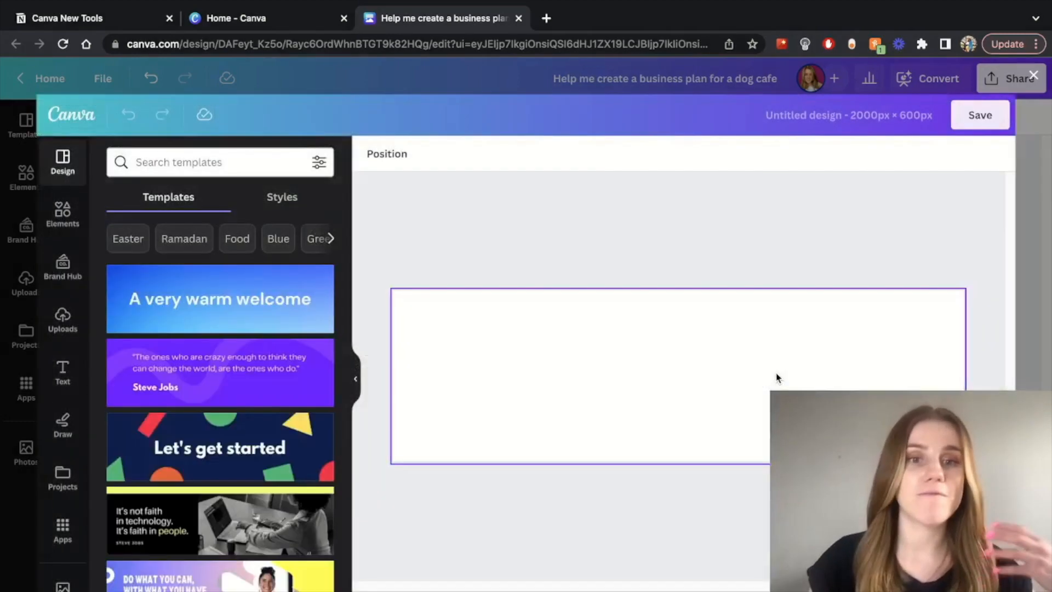
{"action": "scroll", "coordinate": [245, 355], "scroll_direction": "down", "scroll_amount": 3}
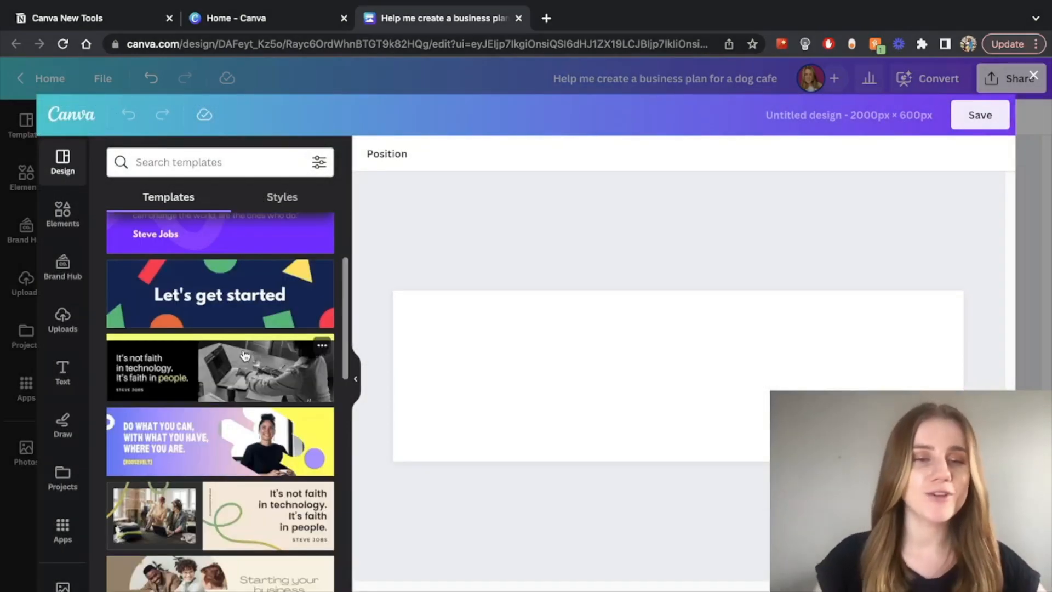
{"action": "left_click", "coordinate": [244, 355]}
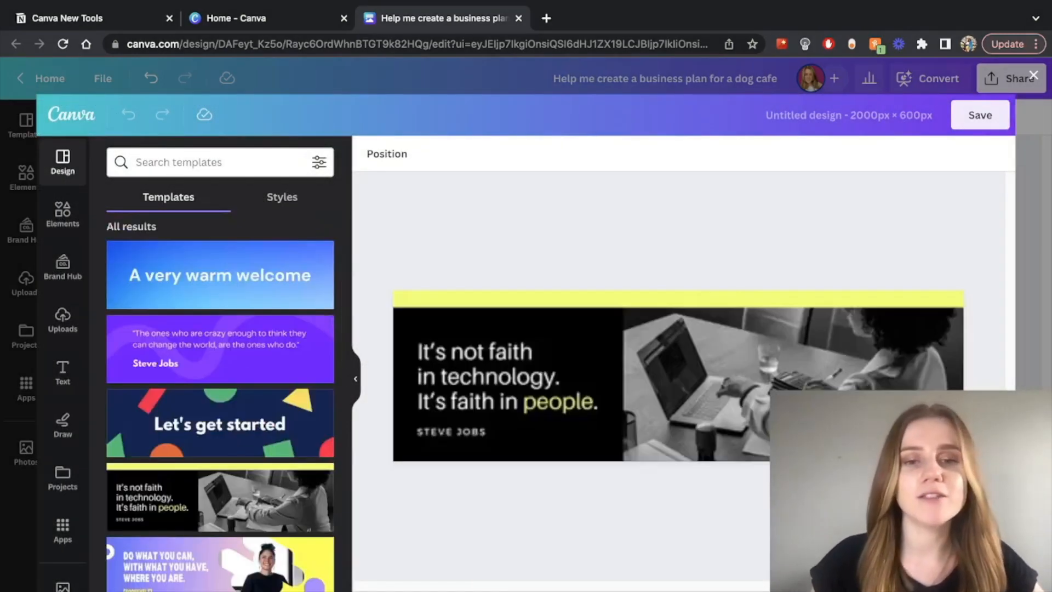
{"action": "left_click", "coordinate": [974, 120]}
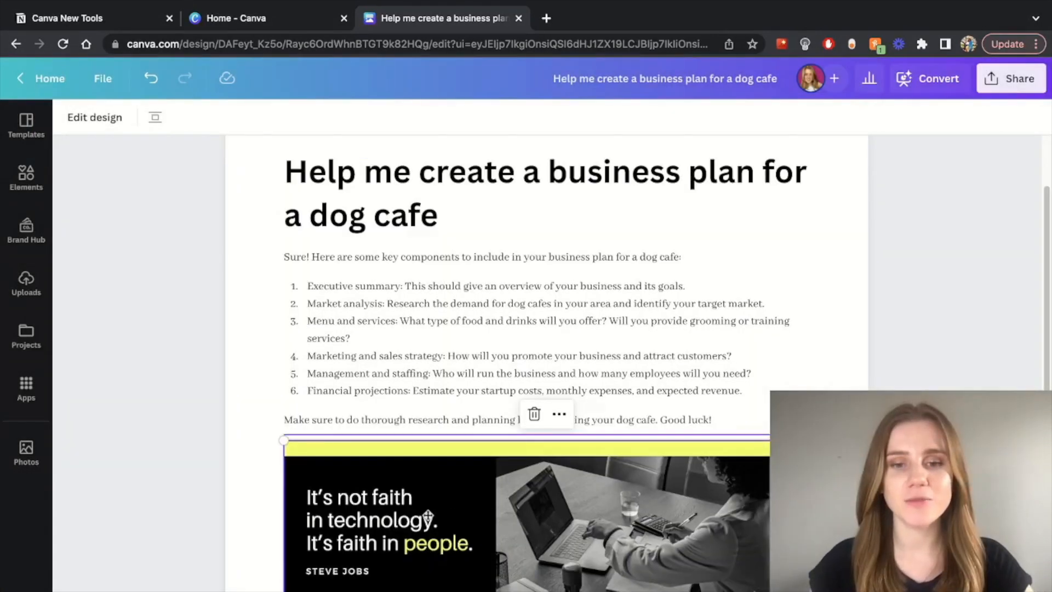
{"action": "scroll", "coordinate": [755, 462], "scroll_direction": "down", "scroll_amount": 1}
{"action": "left_click", "coordinate": [750, 559]}
{"action": "scroll", "coordinate": [750, 559], "scroll_direction": "up", "scroll_amount": 2}
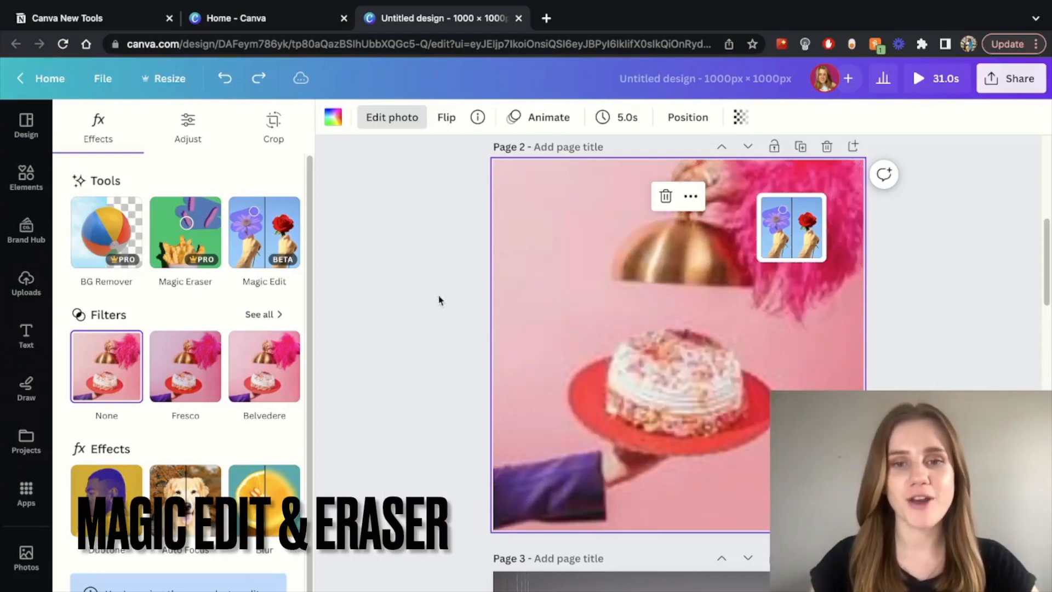
Erase the cake from the plate in the Page 2 photo using Magic Eraser with a brush size of 67
{"action": "left_click", "coordinate": [418, 269]}
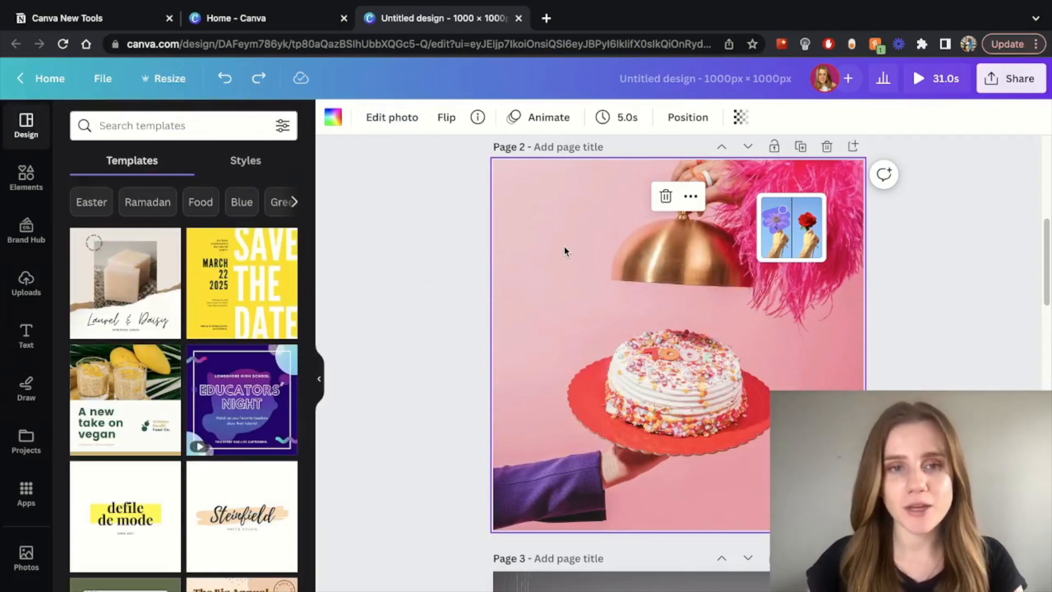
{"action": "left_click", "coordinate": [402, 117]}
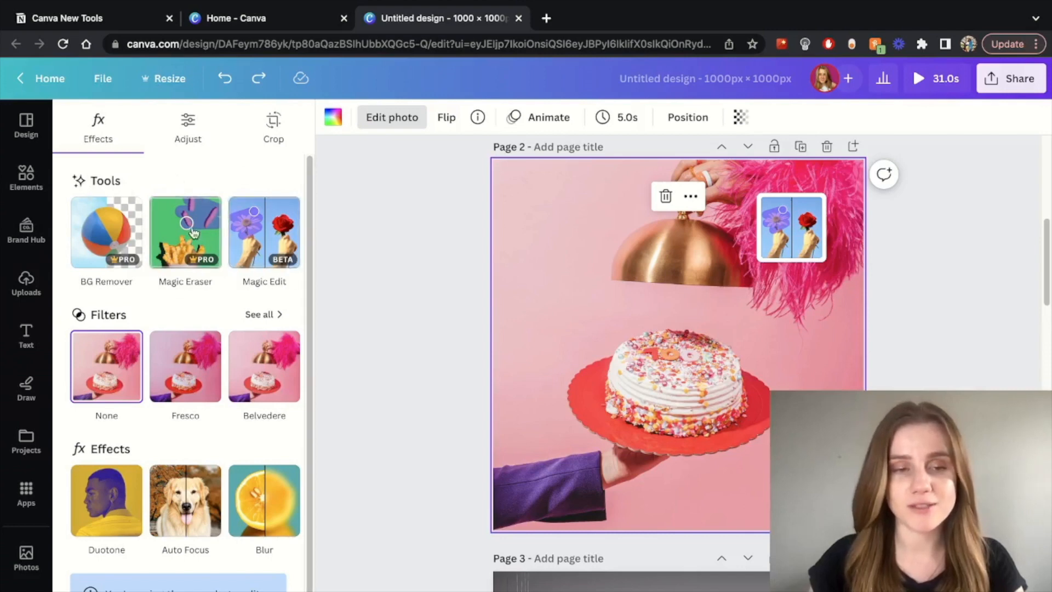
{"action": "left_click", "coordinate": [171, 229]}
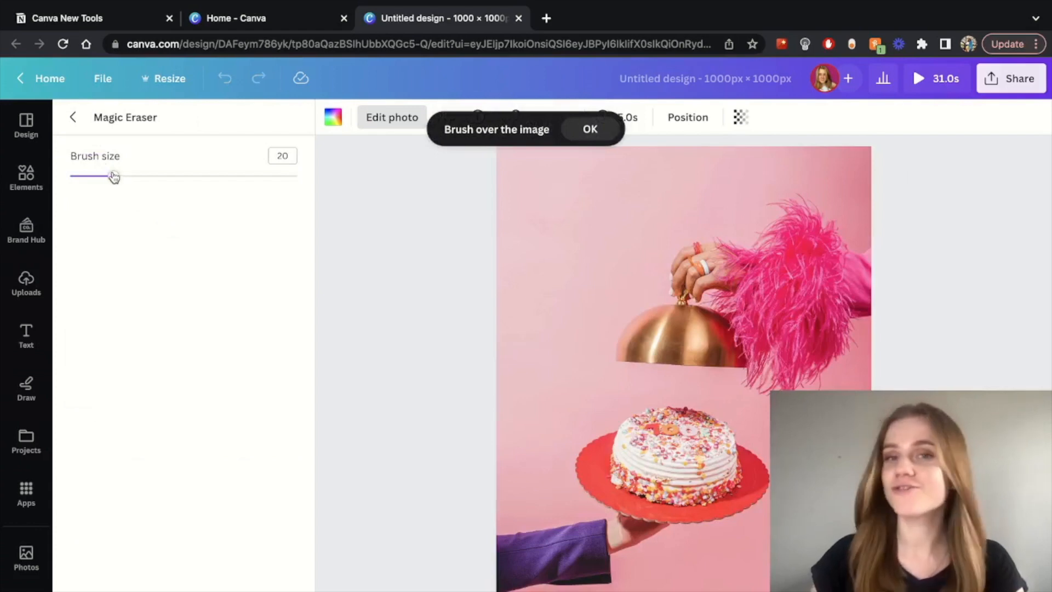
{"action": "mouse_move", "coordinate": [113, 176]}
{"action": "left_mouse_down"}
{"action": "mouse_move", "coordinate": [260, 183]}
{"action": "mouse_move", "coordinate": [213, 189]}
{"action": "mouse_move", "coordinate": [222, 181]}
{"action": "left_mouse_up"}
{"action": "mouse_move", "coordinate": [679, 434]}
{"action": "left_mouse_down"}
{"action": "mouse_move", "coordinate": [701, 459]}
{"action": "mouse_move", "coordinate": [693, 467]}
{"action": "mouse_move", "coordinate": [646, 458]}
{"action": "mouse_move", "coordinate": [654, 452]}
{"action": "left_mouse_up"}
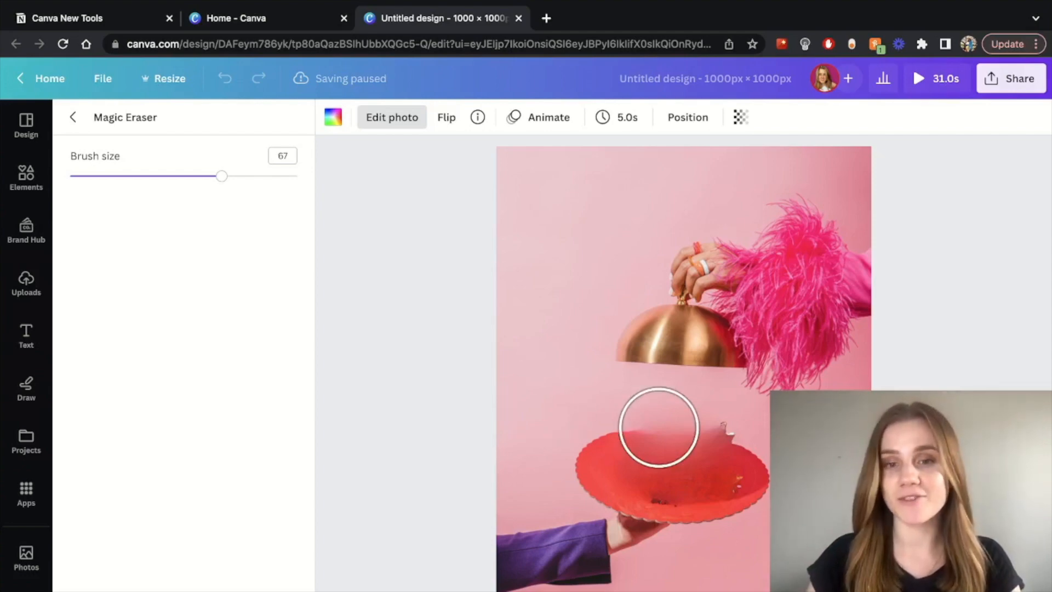
Start Magic Edit on the Page 2 photo and brush over the whole cake with a brush size of 52
{"action": "left_click", "coordinate": [73, 117]}
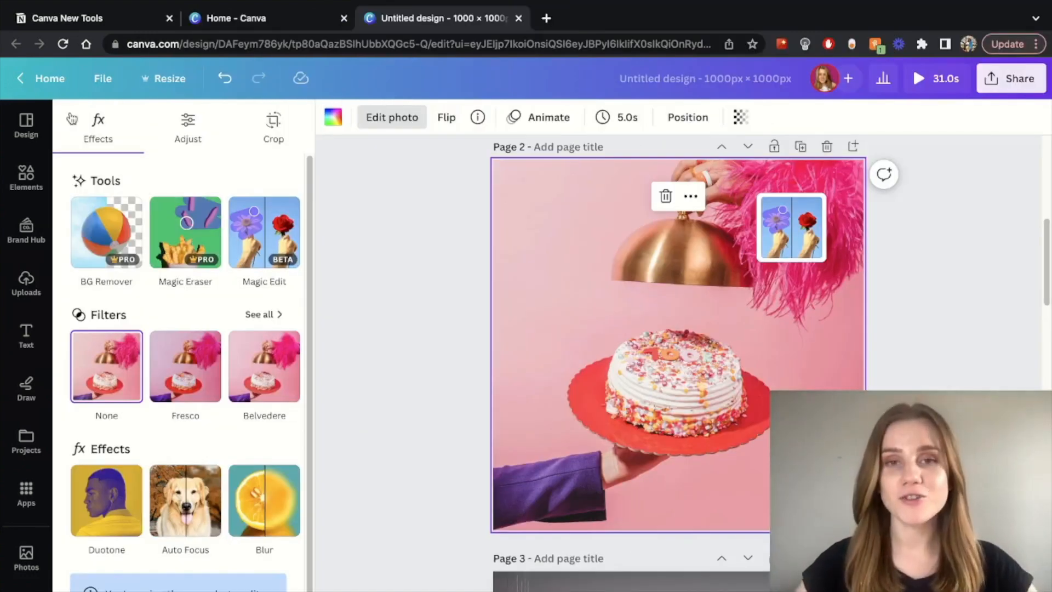
{"action": "left_click", "coordinate": [262, 252]}
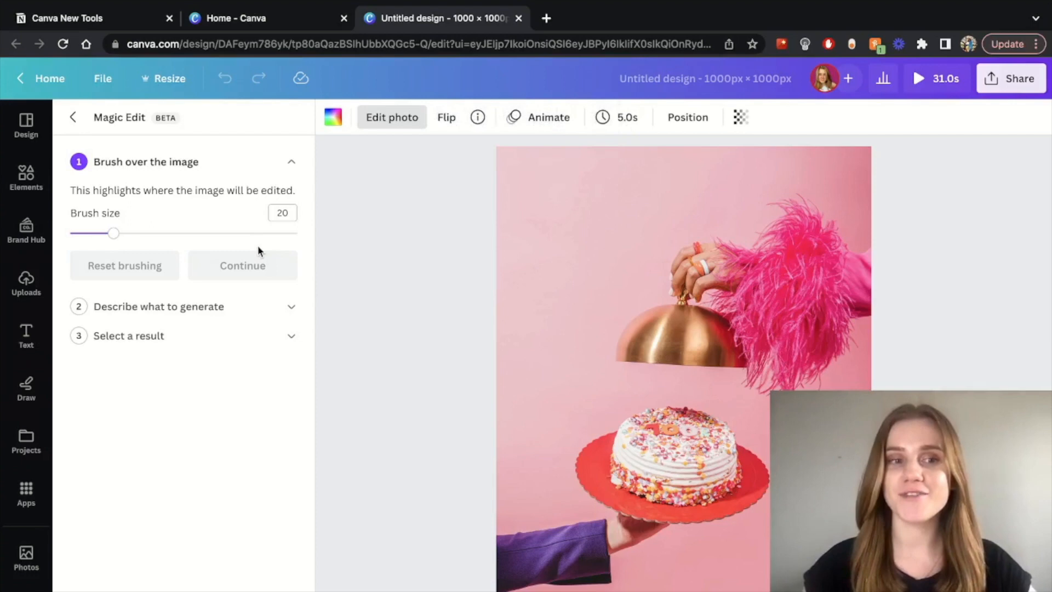
{"action": "left_click_drag", "start_coordinate": [104, 235], "coordinate": [187, 233]}
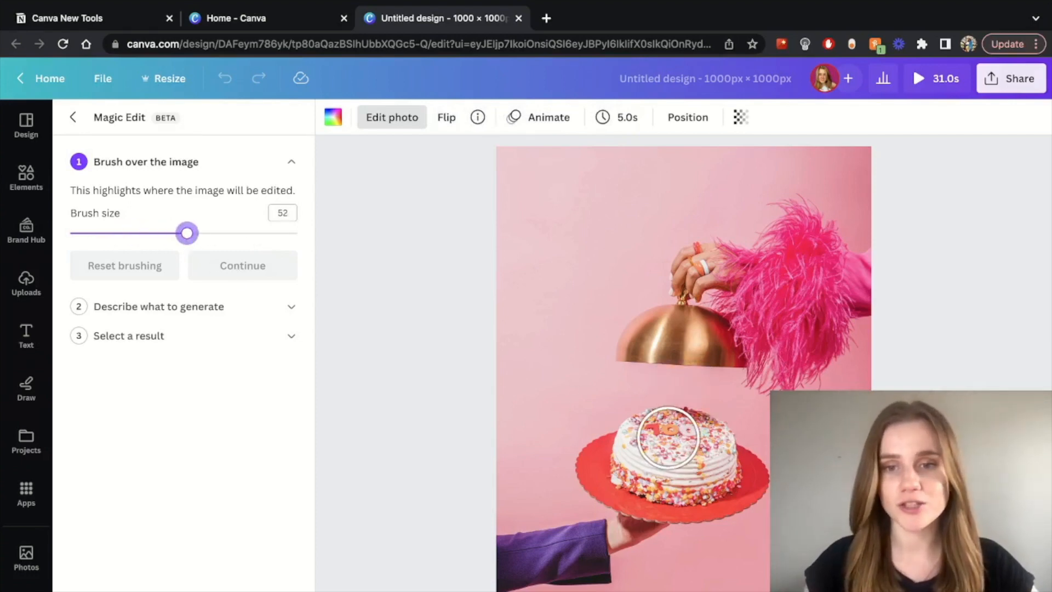
{"action": "mouse_move", "coordinate": [676, 436]}
{"action": "left_mouse_down"}
{"action": "mouse_move", "coordinate": [704, 441]}
{"action": "mouse_move", "coordinate": [707, 471]}
{"action": "mouse_move", "coordinate": [641, 462]}
{"action": "mouse_move", "coordinate": [651, 442]}
{"action": "left_mouse_up"}
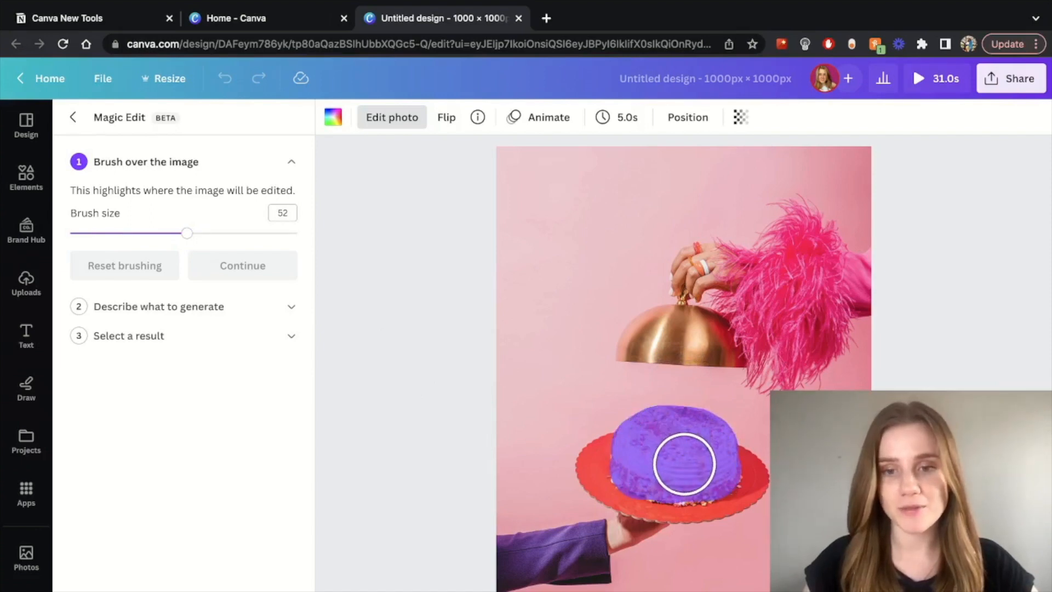
{"action": "left_click", "coordinate": [242, 265]}
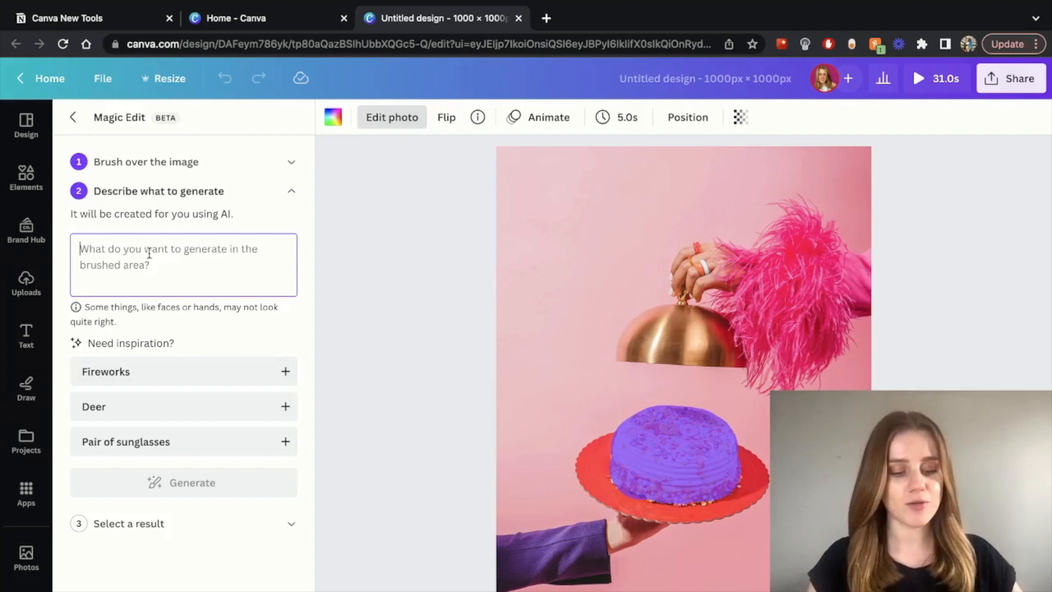
Generate replacements for the brushed cake from the prompt "a cupcake with pink frosting" and choose the white cake topped with multicoloured frosting
{"action": "type", "text": "a cucpakes with pink frosting"}
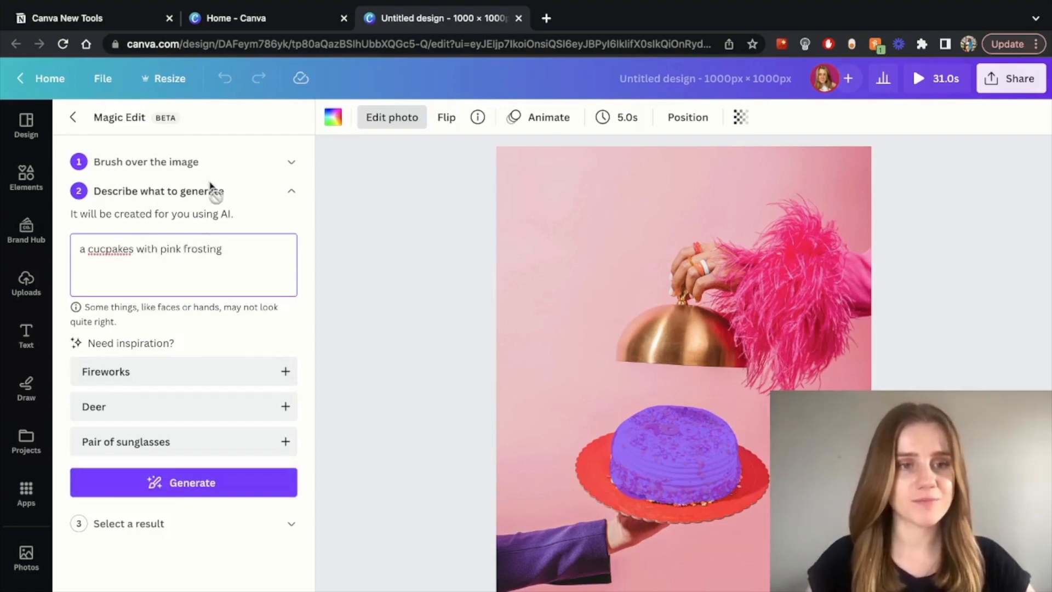
{"action": "left_click", "coordinate": [183, 482]}
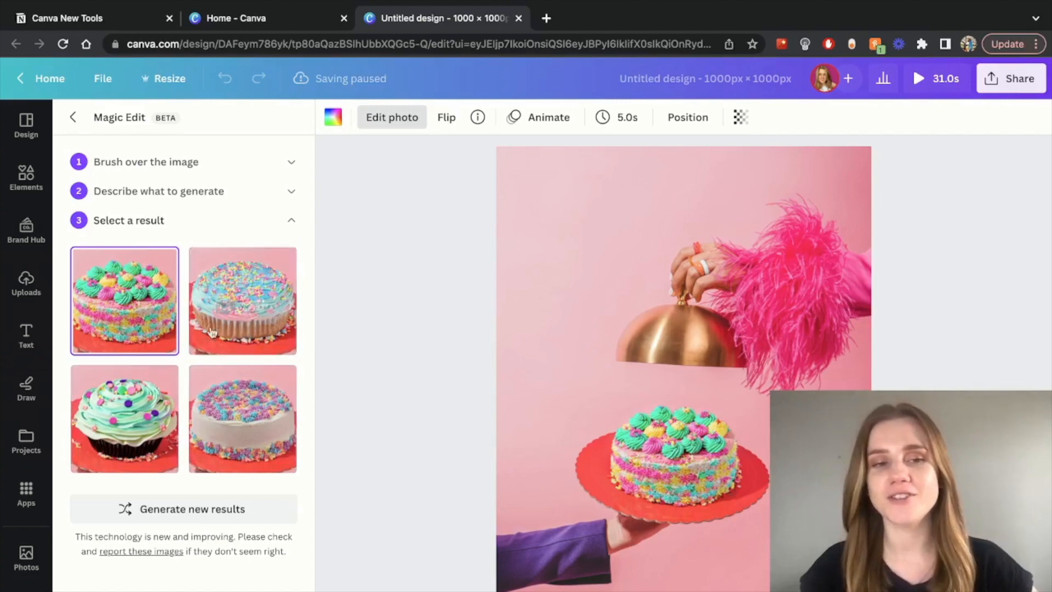
{"action": "left_click", "coordinate": [242, 419]}
Remove "with pink frosting" from the Magic Edit prompt and generate new results
{"action": "left_click", "coordinate": [159, 191]}
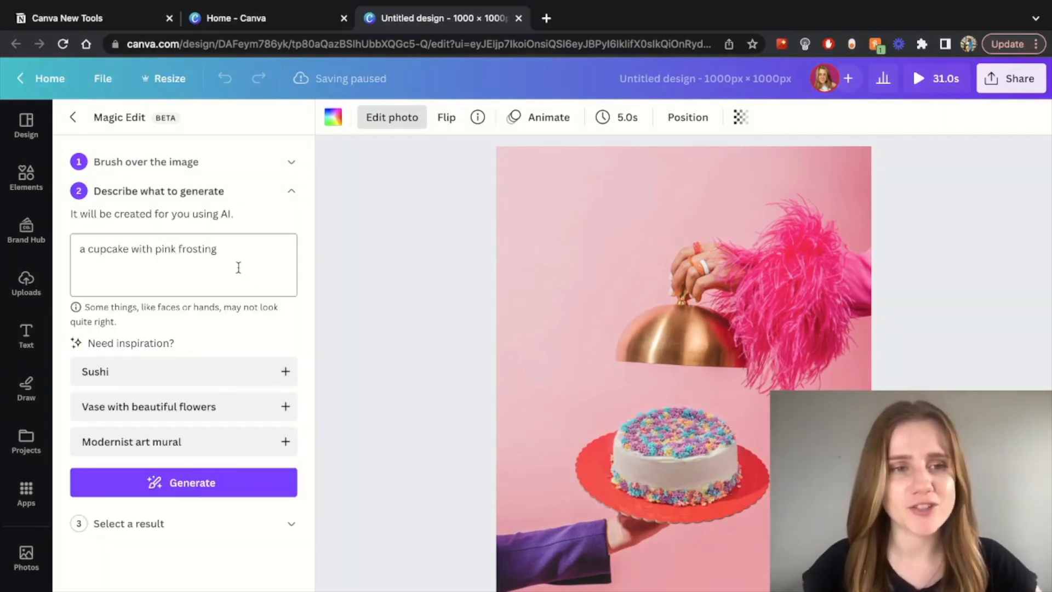
{"action": "left_click", "coordinate": [222, 251]}
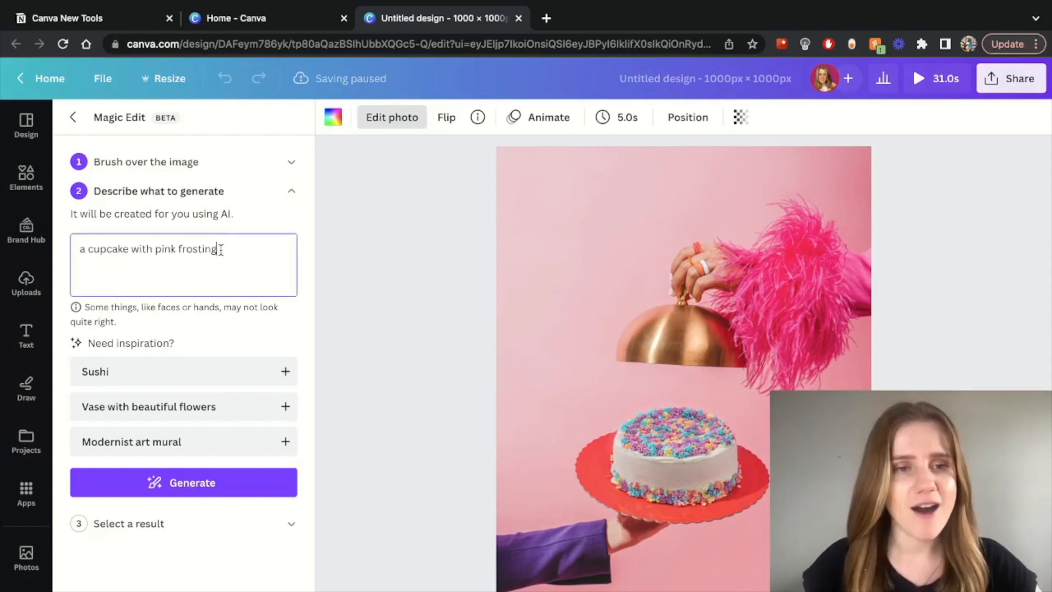
{"action": "left_click_drag", "start_coordinate": [124, 270], "coordinate": [129, 252]}
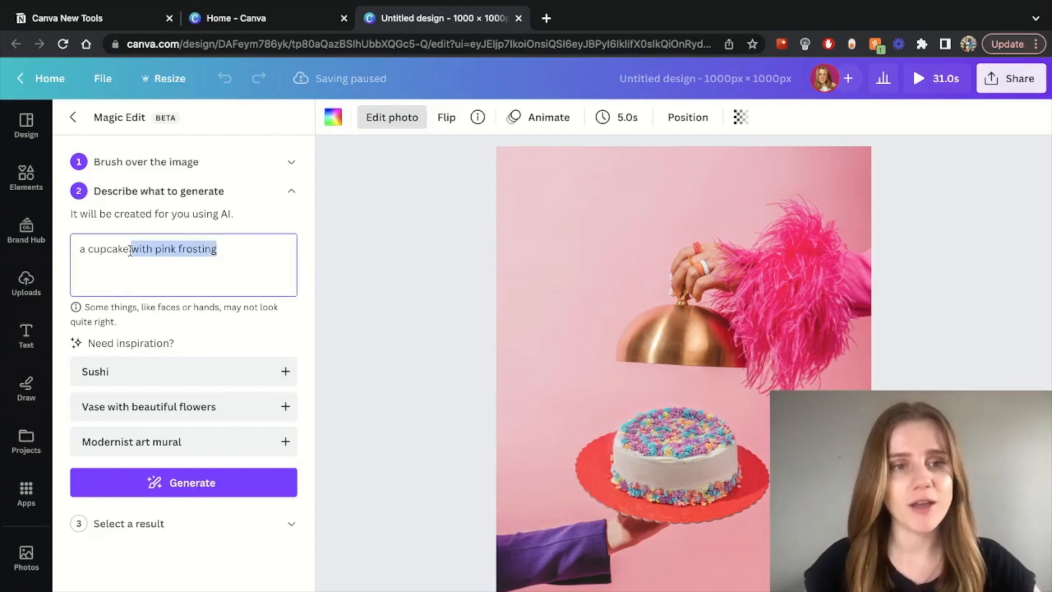
{"action": "key", "text": "BackSpace"}
{"action": "left_click", "coordinate": [178, 483]}
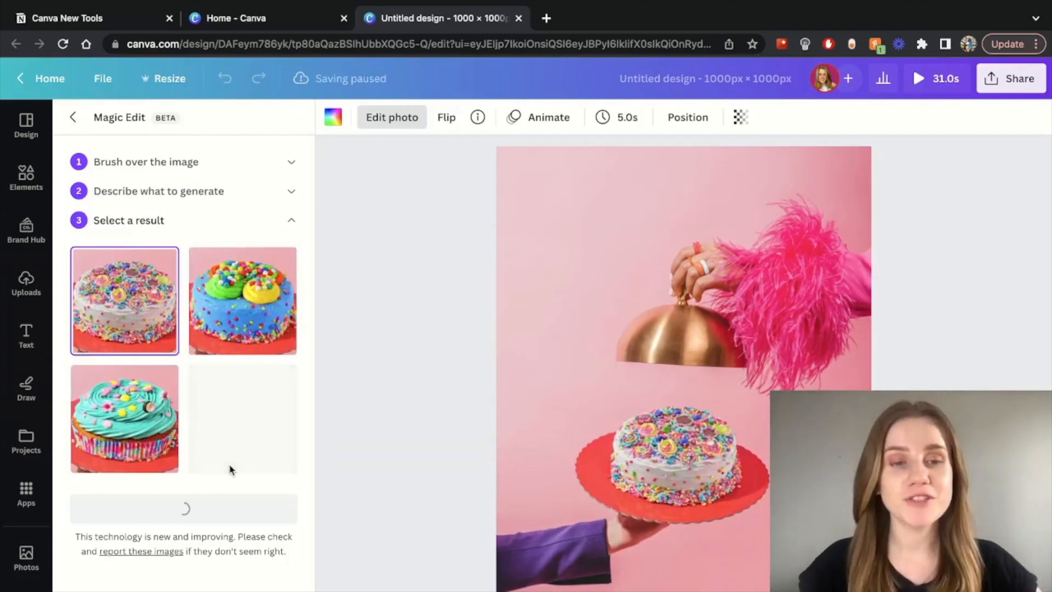
Compare the new Magic Edit results on the plate and choose the cupcake with turquoise swirled frosting
{"action": "left_click", "coordinate": [243, 316]}
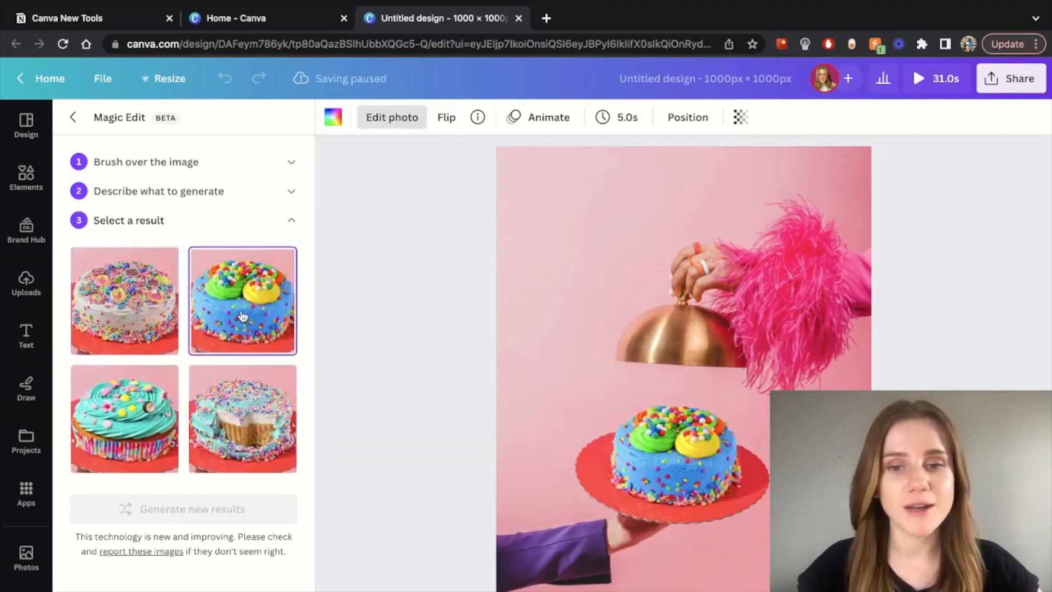
{"action": "left_click", "coordinate": [268, 429]}
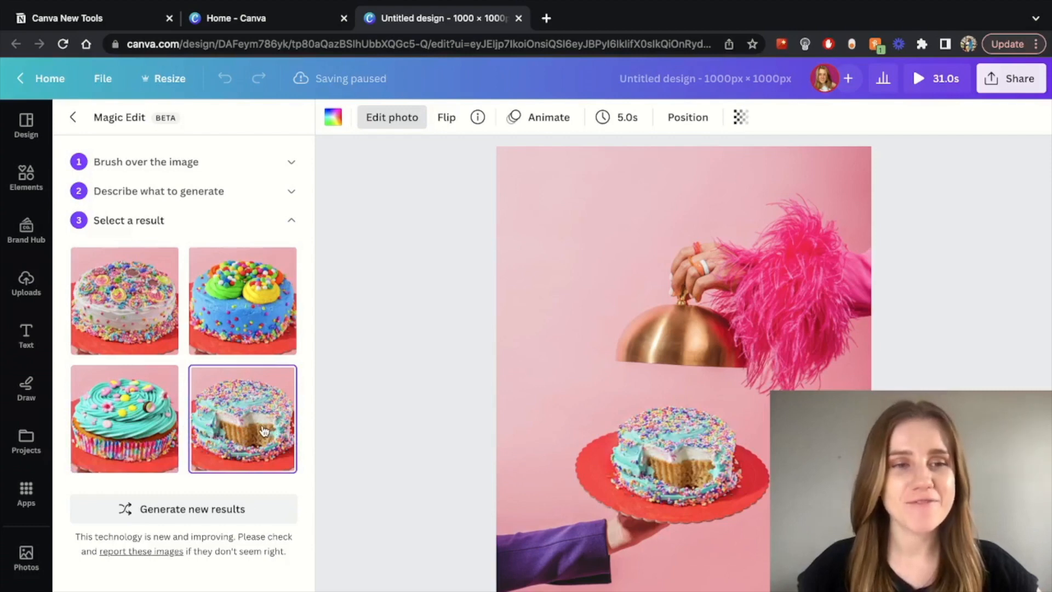
{"action": "left_click", "coordinate": [144, 299]}
{"action": "left_click", "coordinate": [211, 302]}
{"action": "left_click", "coordinate": [220, 422]}
{"action": "left_click", "coordinate": [141, 402]}
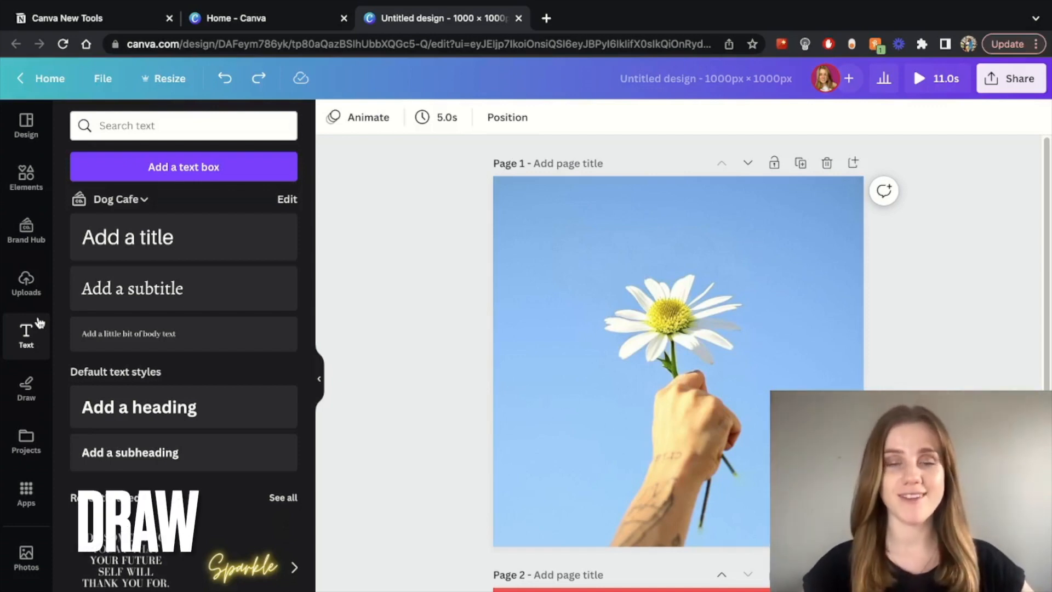
Draw a thin black pen outline around the daisy, hand and arm on Page 1
{"action": "left_click", "coordinate": [24, 390]}
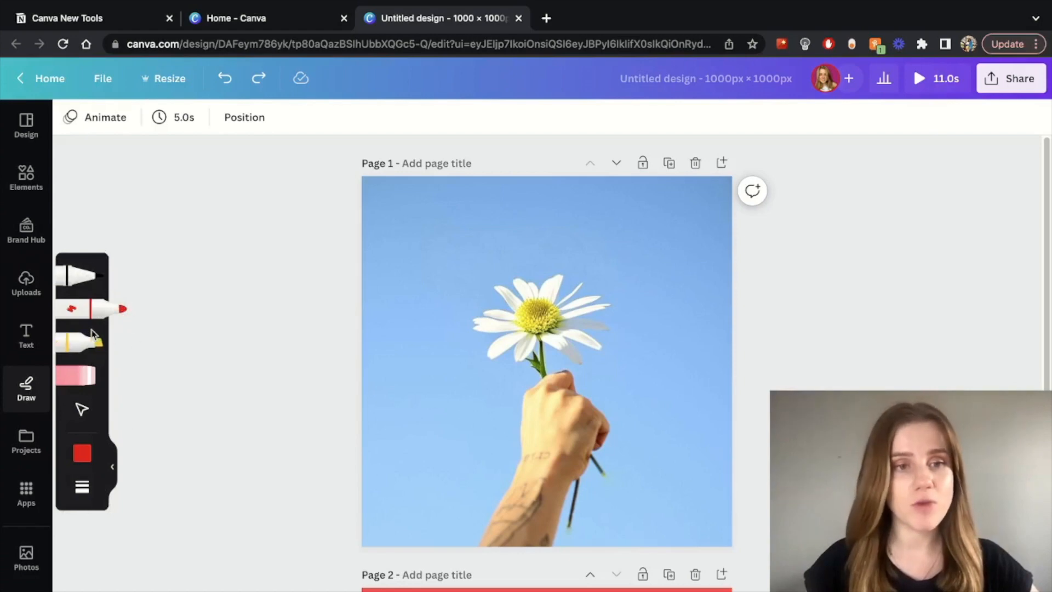
{"action": "left_click", "coordinate": [81, 487]}
{"action": "left_click_drag", "start_coordinate": [309, 562], "coordinate": [171, 564]}
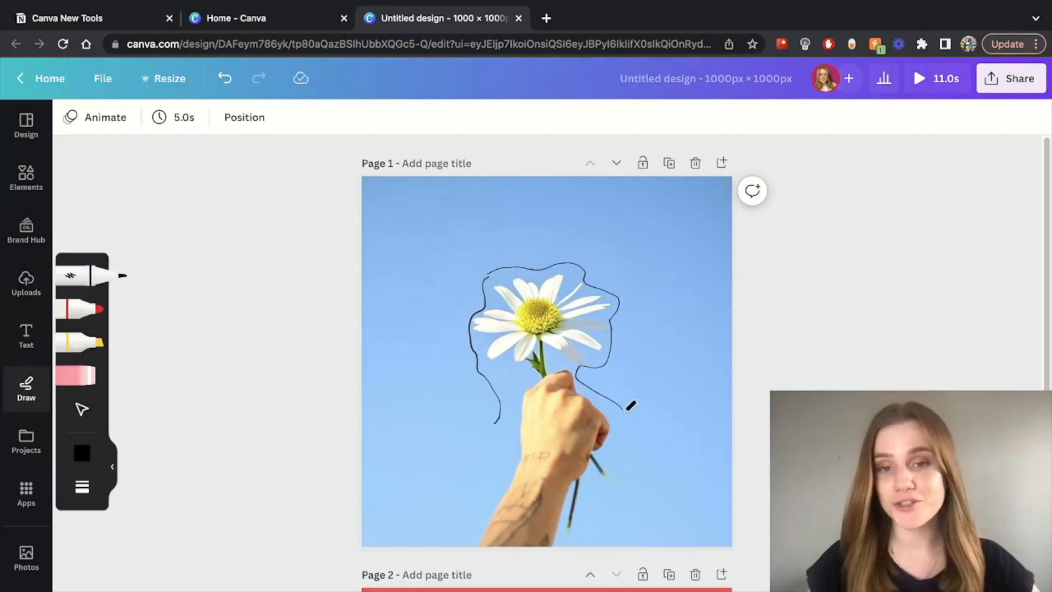
{"action": "mouse_move", "coordinate": [630, 403]}
{"action": "left_mouse_down"}
{"action": "mouse_move", "coordinate": [617, 494]}
{"action": "mouse_move", "coordinate": [586, 545]}
{"action": "left_mouse_up"}
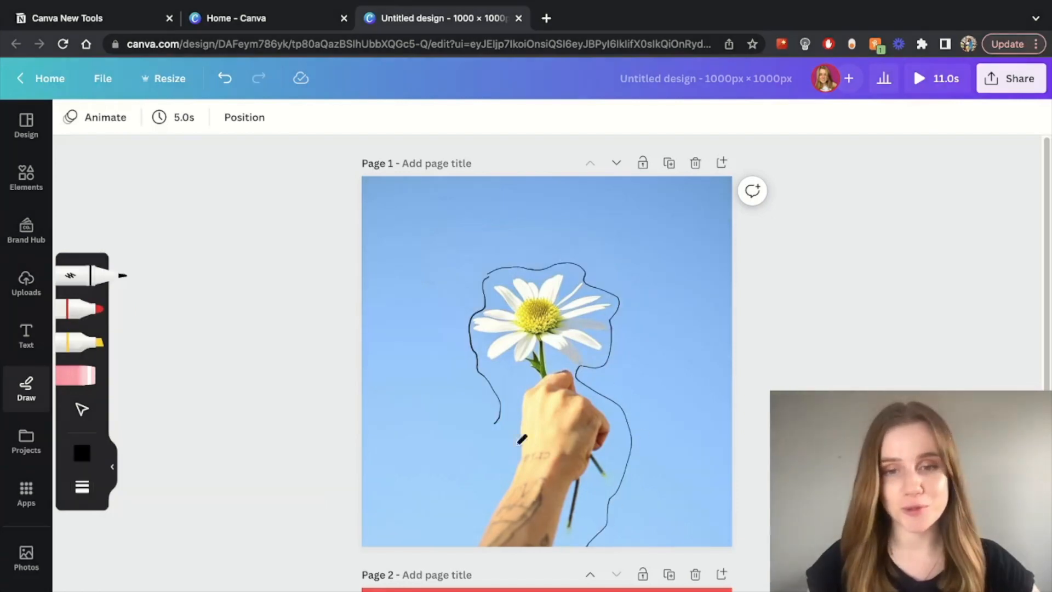
{"action": "mouse_move", "coordinate": [495, 416]}
{"action": "left_mouse_down"}
{"action": "mouse_move", "coordinate": [477, 436]}
{"action": "mouse_move", "coordinate": [460, 559]}
{"action": "left_mouse_up"}
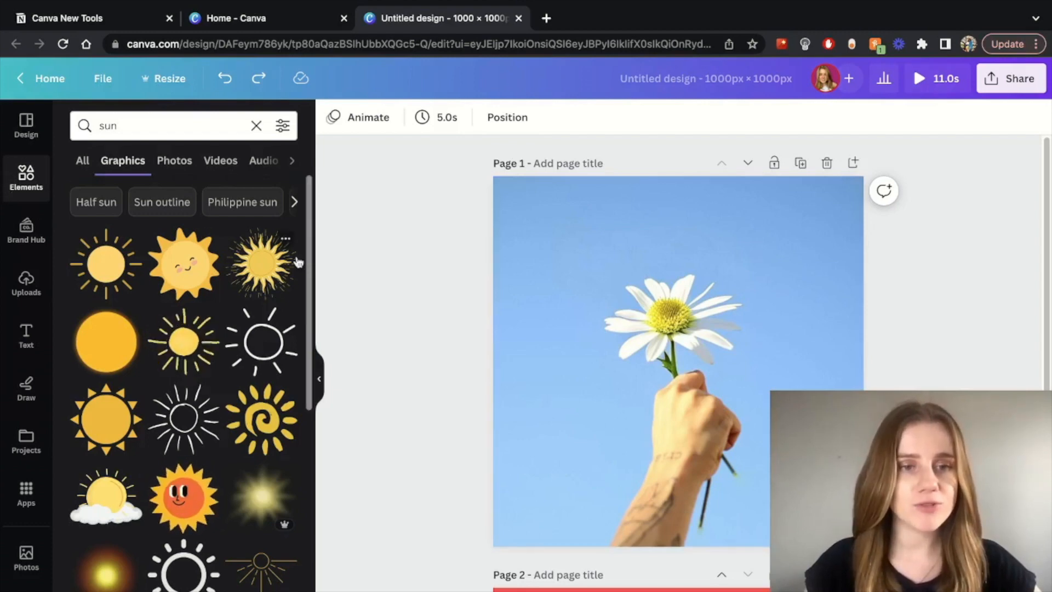
Add the yellow spiral sun graphic to Page 1, shrink it and place it beside the daisy on the blue sky
{"action": "left_click", "coordinate": [264, 407]}
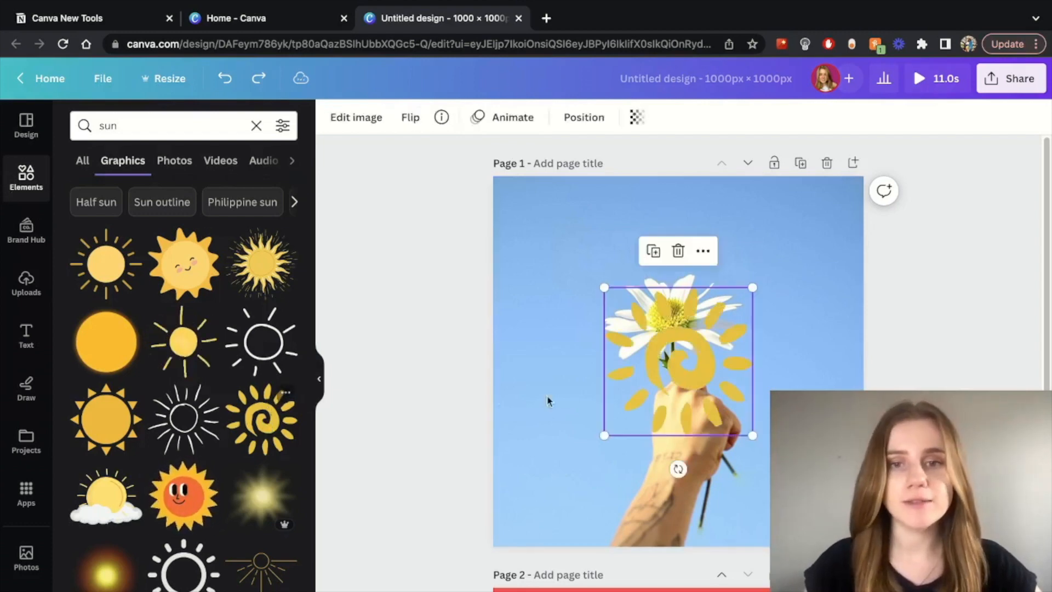
{"action": "left_click_drag", "start_coordinate": [750, 278], "coordinate": [556, 314]}
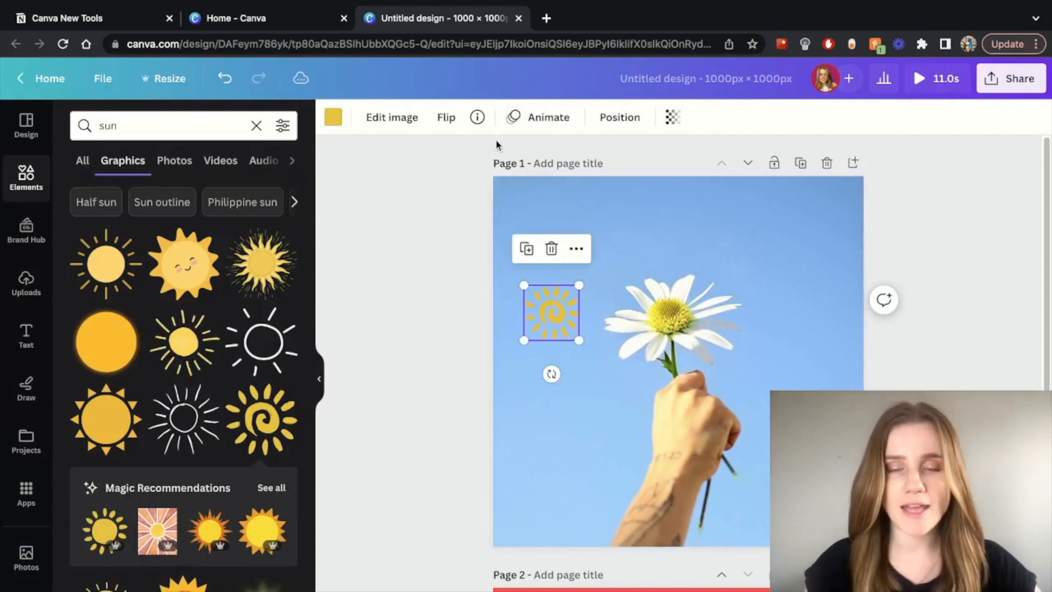
Create a custom animation moving the sun across the sky above the daisy, using the Smooth movement style and a higher speed
{"action": "left_click", "coordinate": [547, 117]}
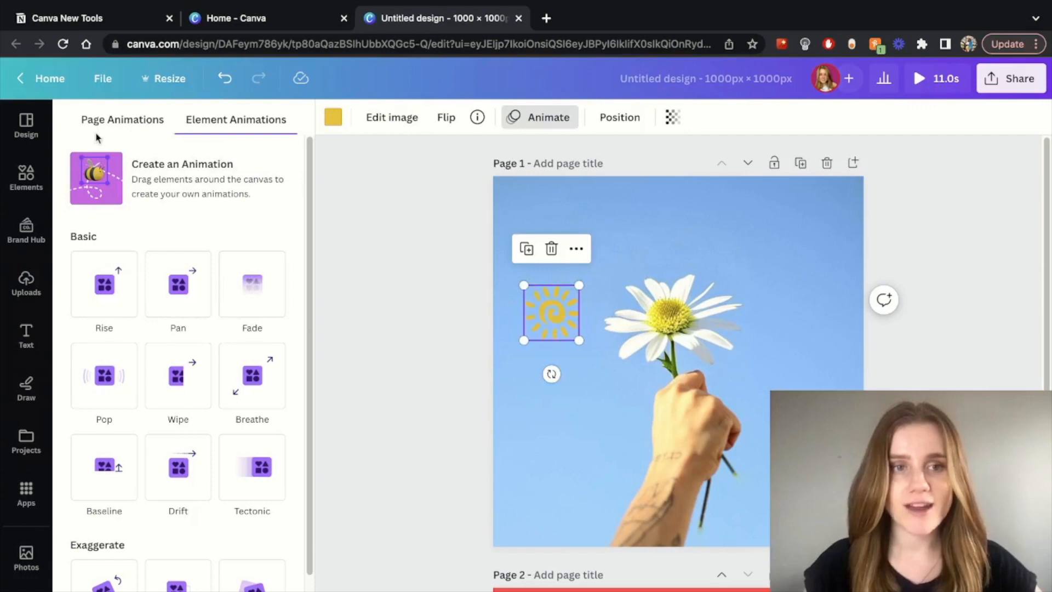
{"action": "left_click", "coordinate": [97, 177]}
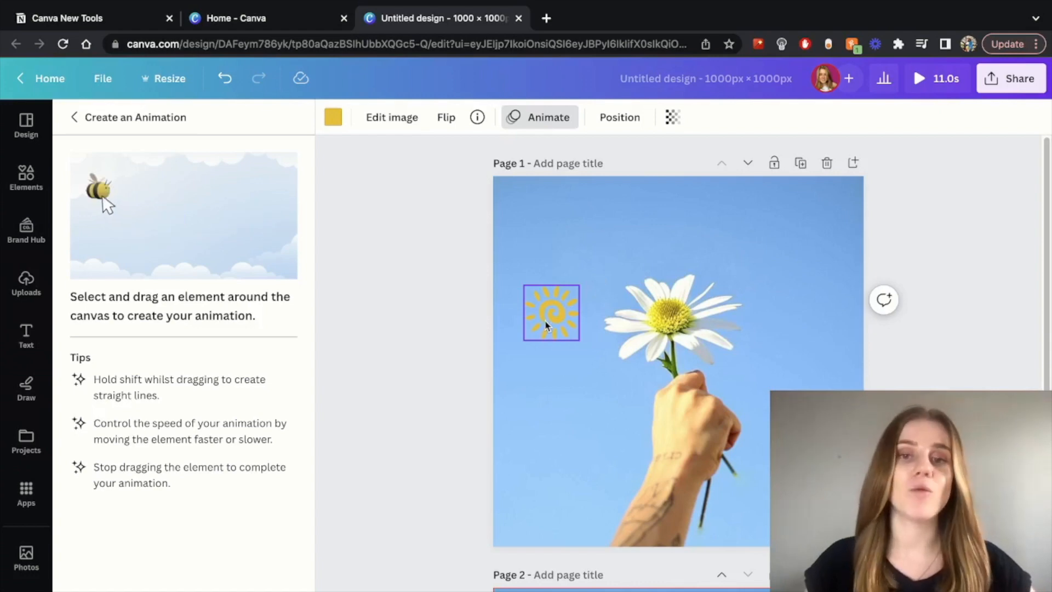
{"action": "mouse_move", "coordinate": [545, 324]}
{"action": "left_mouse_down"}
{"action": "mouse_move", "coordinate": [569, 285]}
{"action": "mouse_move", "coordinate": [553, 283]}
{"action": "mouse_move", "coordinate": [555, 296]}
{"action": "mouse_move", "coordinate": [571, 296]}
{"action": "mouse_move", "coordinate": [589, 261]}
{"action": "mouse_move", "coordinate": [635, 239]}
{"action": "mouse_move", "coordinate": [715, 252]}
{"action": "mouse_move", "coordinate": [762, 299]}
{"action": "mouse_move", "coordinate": [801, 247]}
{"action": "left_mouse_up"}
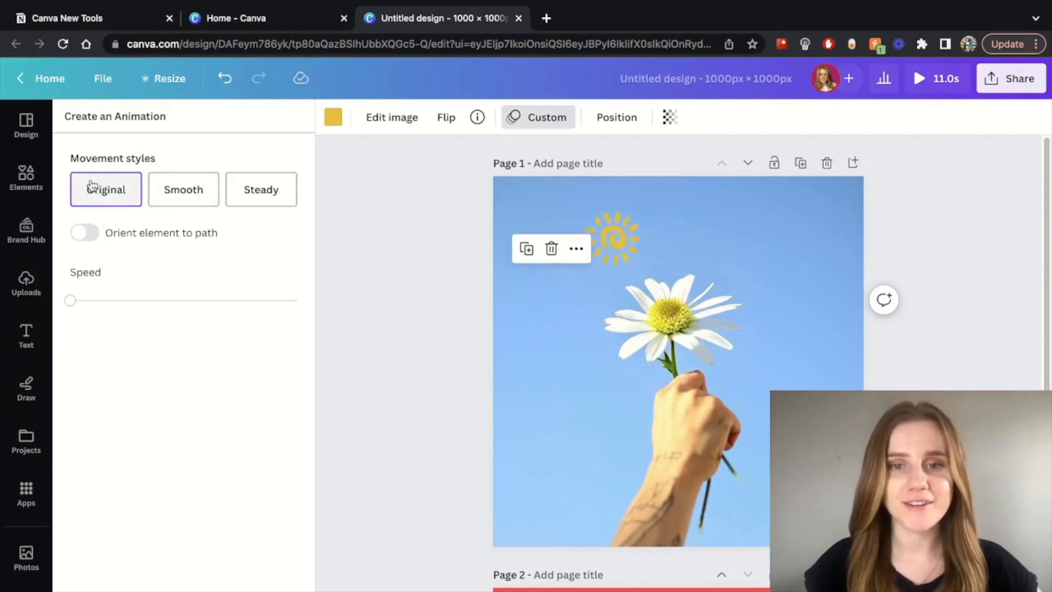
{"action": "left_click", "coordinate": [191, 198]}
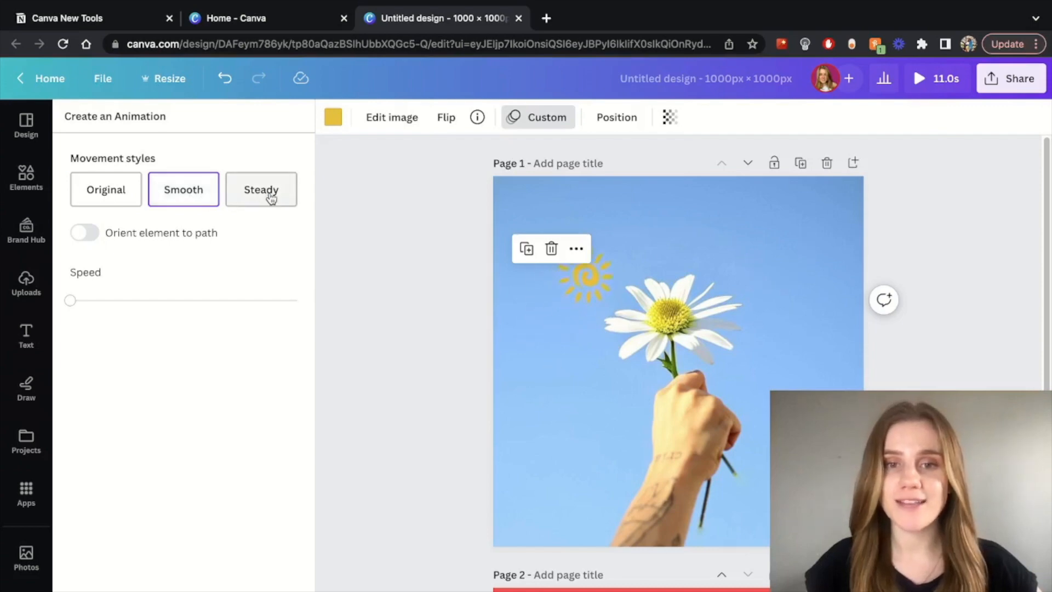
{"action": "left_click_drag", "start_coordinate": [69, 301], "coordinate": [159, 301]}
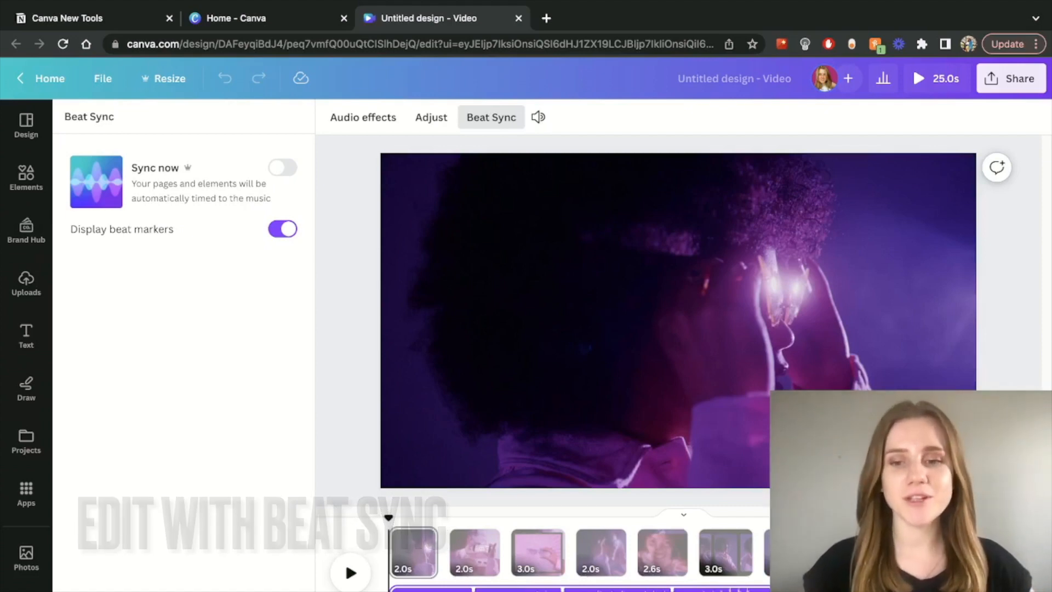
Time the video's pages to the music with Beat Sync and play back the synced video
{"action": "left_click_drag", "start_coordinate": [390, 519], "coordinate": [366, 509]}
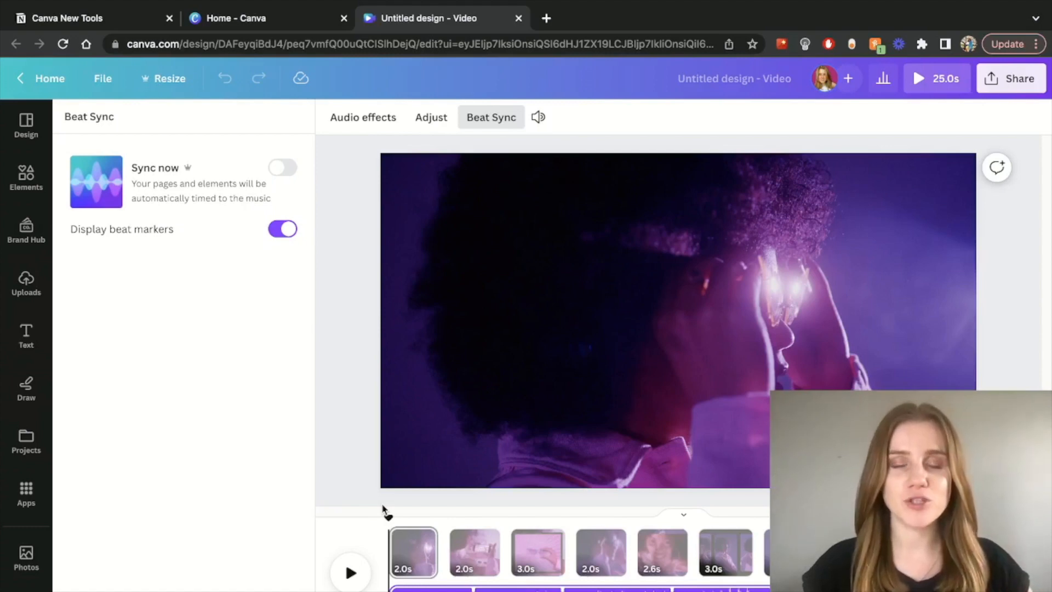
{"action": "left_click", "coordinate": [282, 167]}
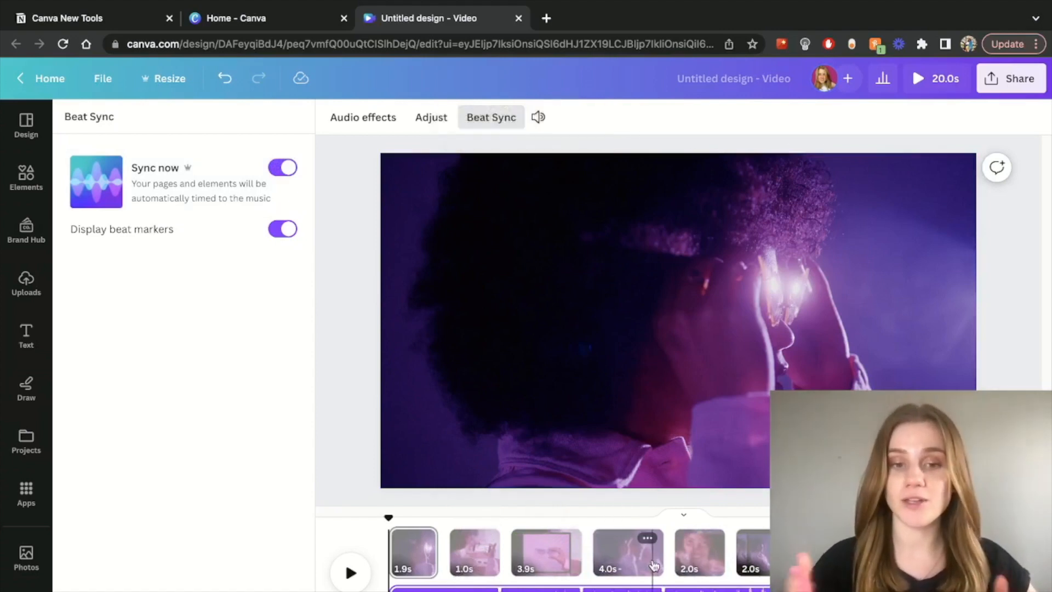
{"action": "left_click", "coordinate": [356, 566]}
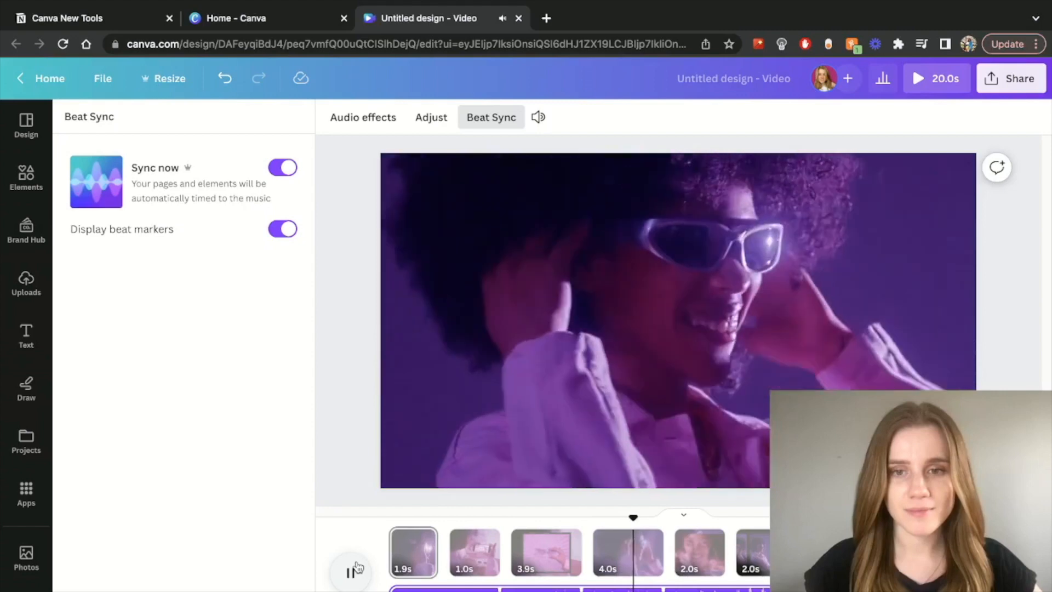
{"action": "left_click", "coordinate": [357, 567]}
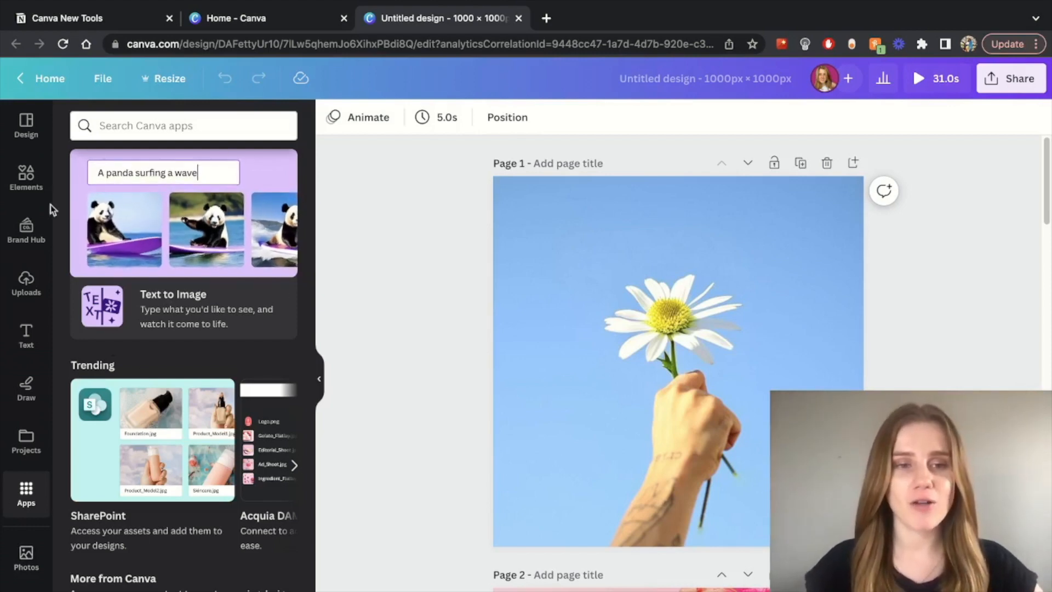
Enter the Text to Image prompt "A red dog sitting at a bar and drinking a cocktail"
{"action": "left_click", "coordinate": [207, 259]}
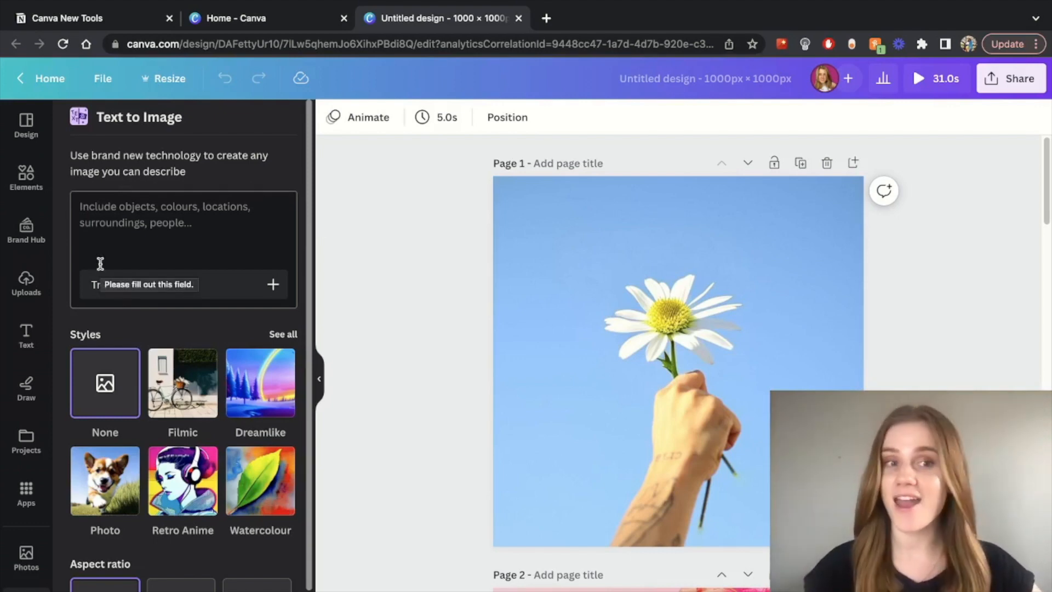
{"action": "left_click", "coordinate": [119, 223]}
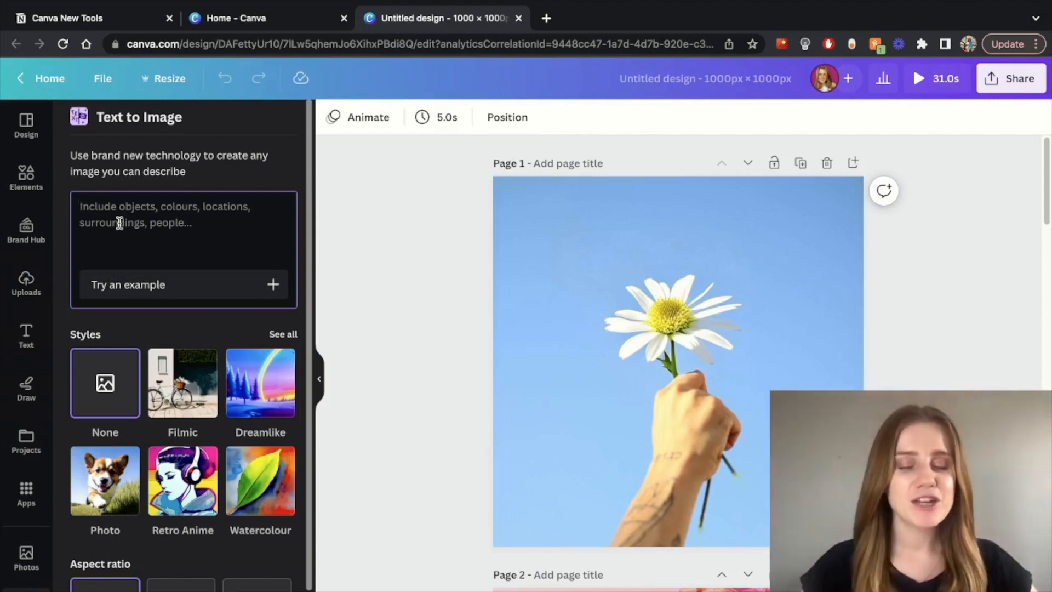
{"action": "type", "text": "A"}
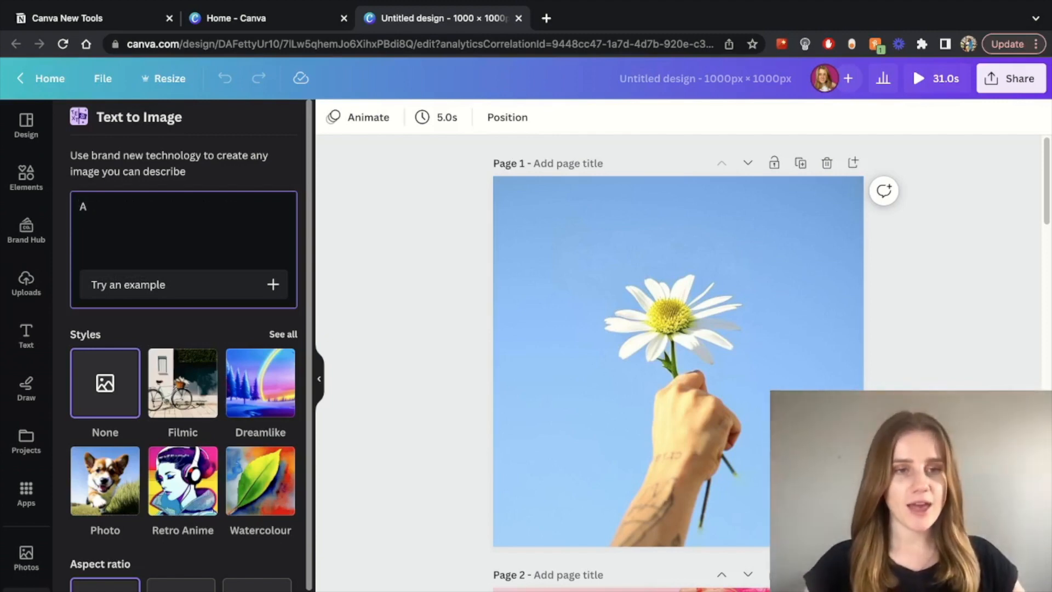
{"action": "type", "text": " red dog"}
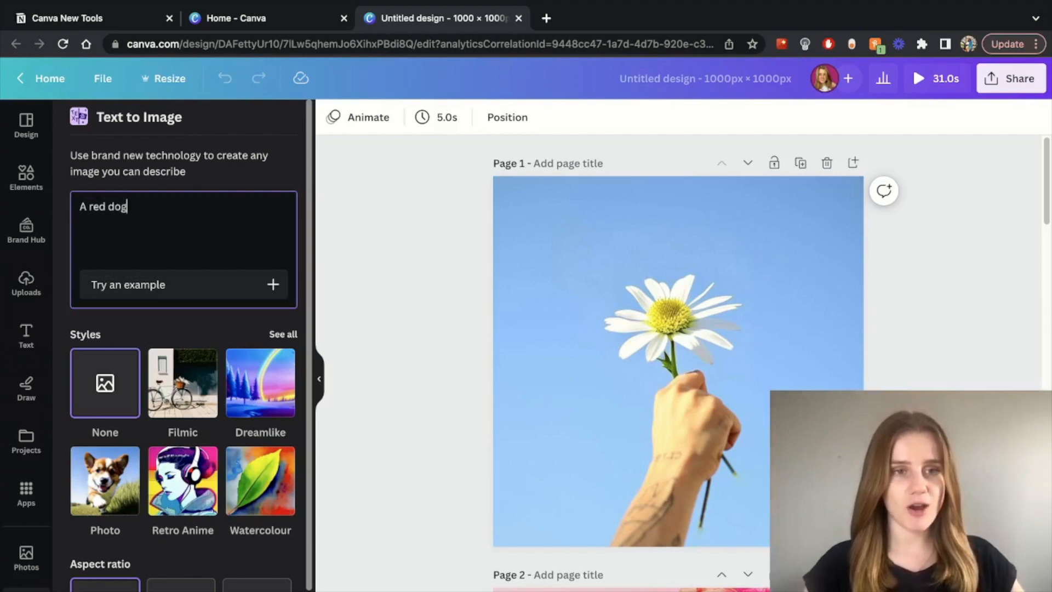
{"action": "type", "text": " sitting "}
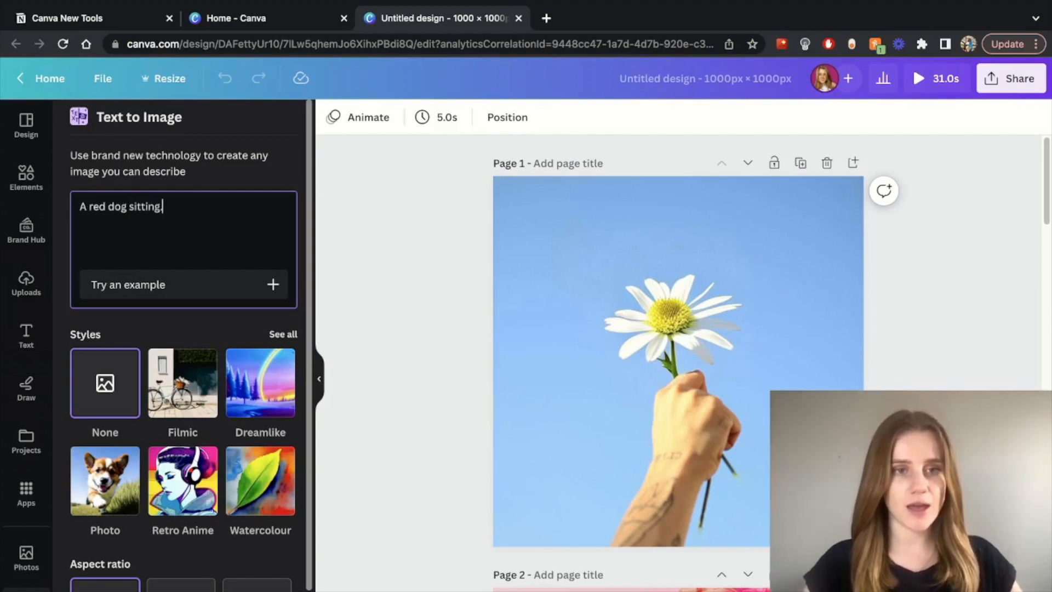
{"action": "type", "text": "at a bar and drinking a cocktail"}
{"action": "key", "text": "BackSpace"}
{"action": "key", "text": "BackSpace"}
{"action": "key", "text": "BackSpace"}
{"action": "key", "text": "BackSpace"}
{"action": "key", "text": "BackSpace"}
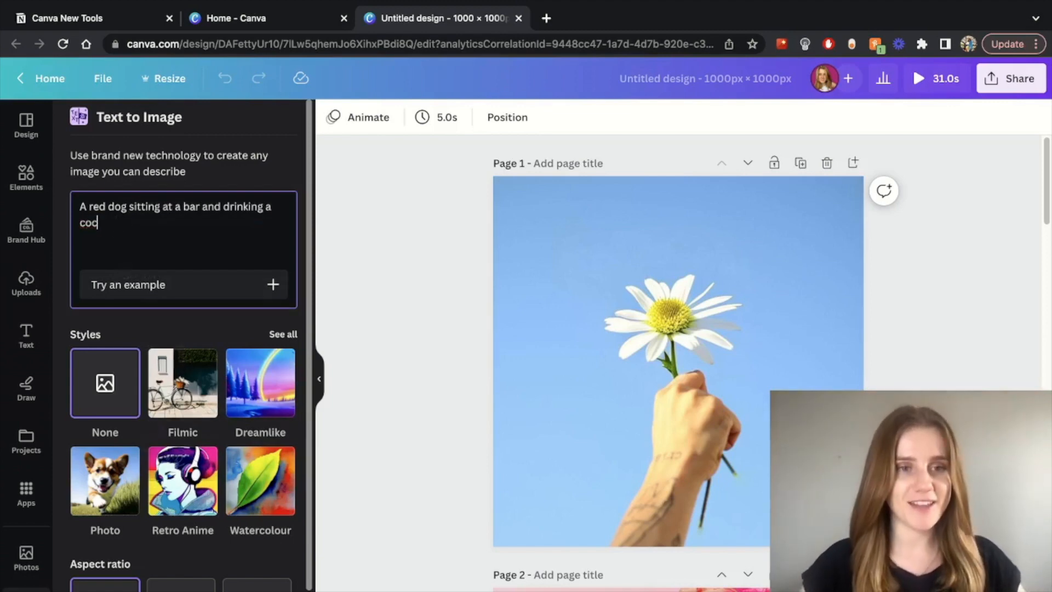
{"action": "type", "text": "ktail"}
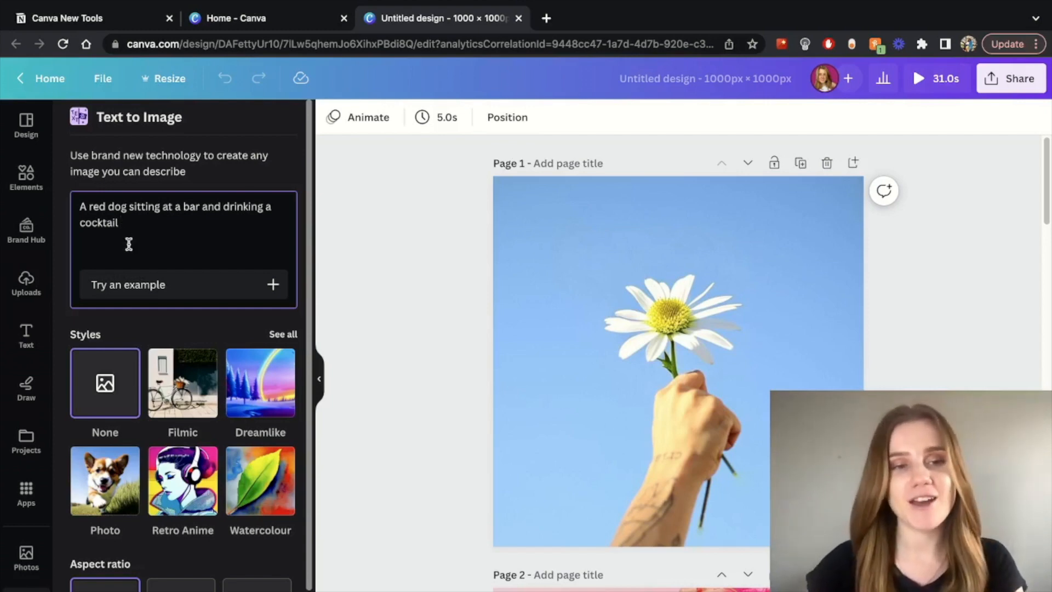
Choose the Retro Anime style and generate images from the prompt
{"action": "scroll", "coordinate": [164, 307], "scroll_direction": "down", "scroll_amount": 1}
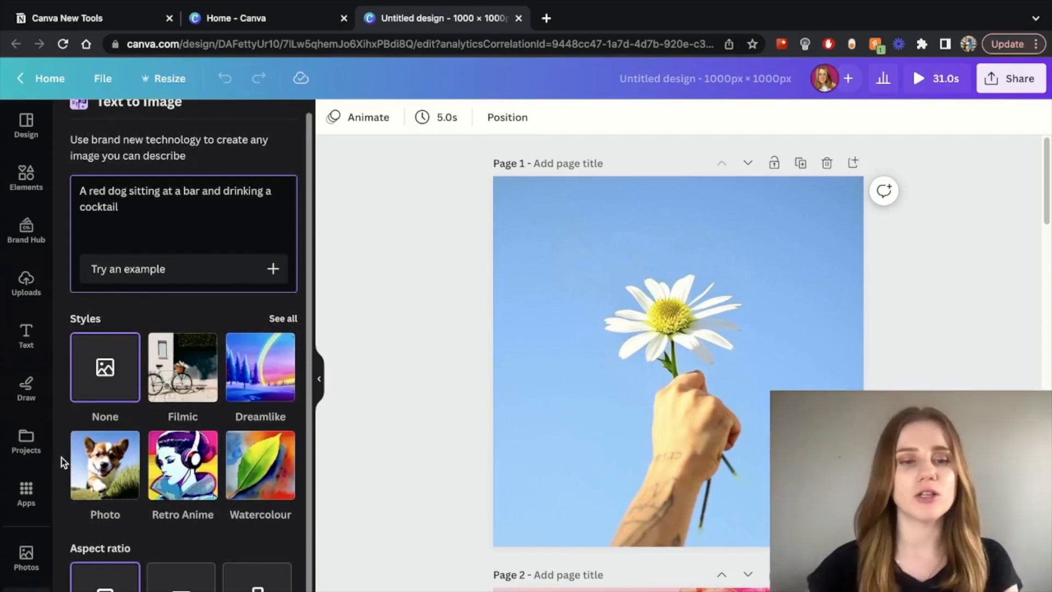
{"action": "scroll", "coordinate": [208, 439], "scroll_direction": "down", "scroll_amount": 1}
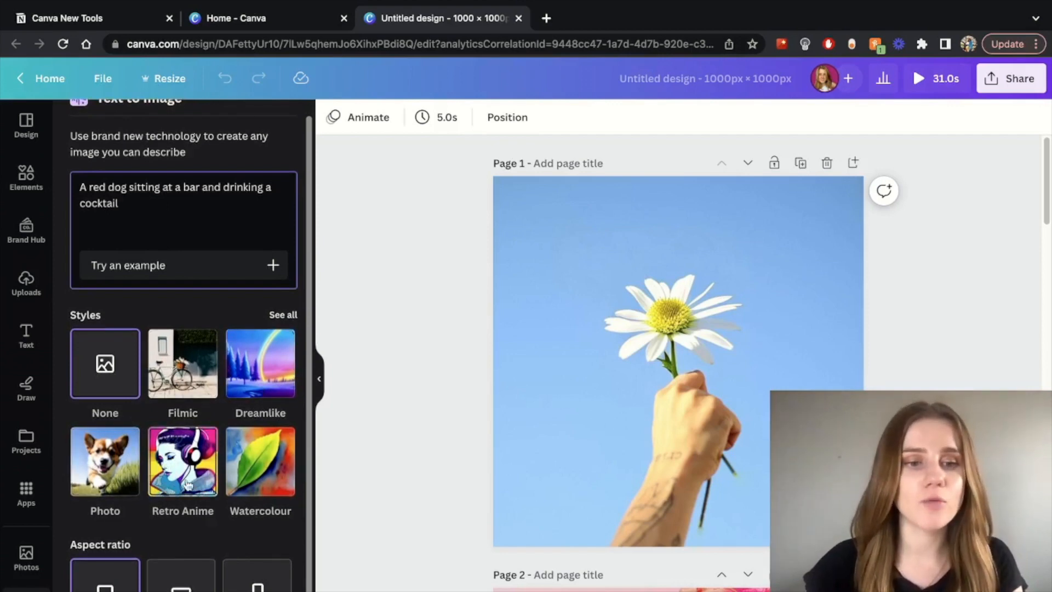
{"action": "left_click", "coordinate": [198, 454]}
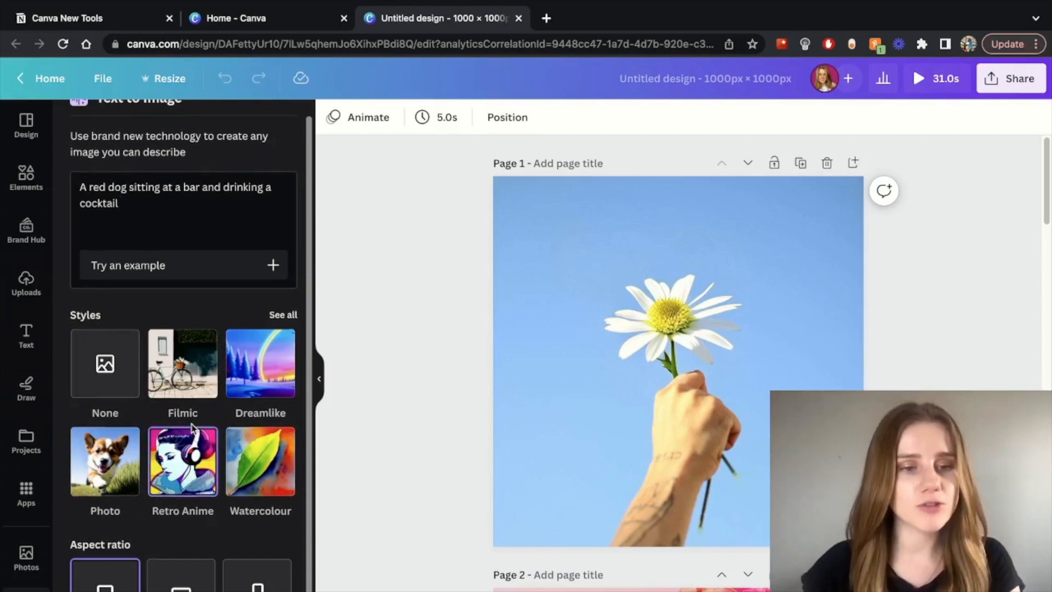
{"action": "scroll", "coordinate": [195, 430], "scroll_direction": "down", "scroll_amount": 1}
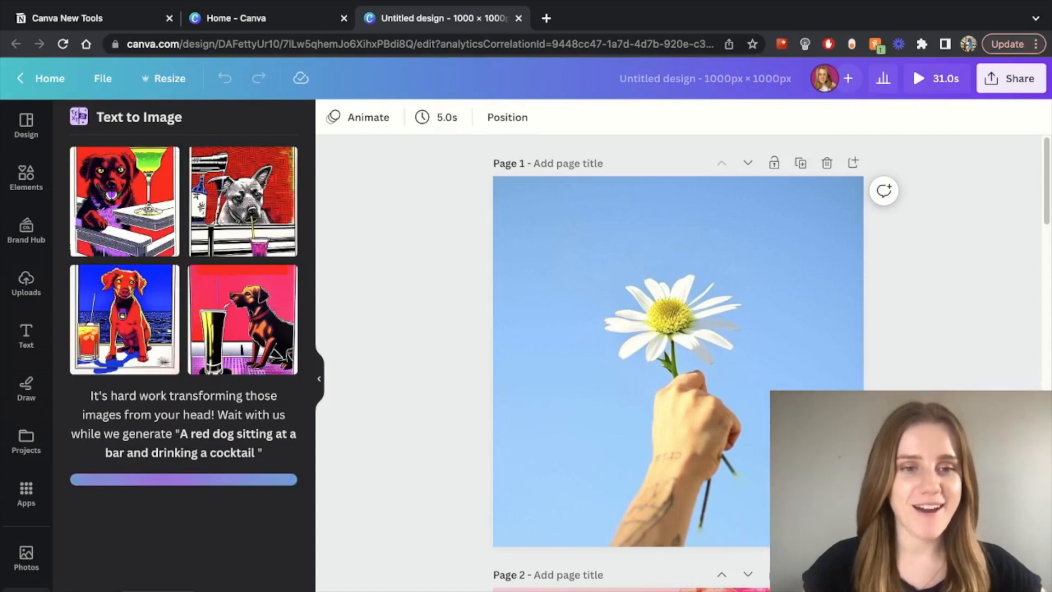
Try out the generated images of the dog beside a green cocktail and the dog sipping from a tall glass on Page 1, enlarging them
{"action": "left_click", "coordinate": [124, 201]}
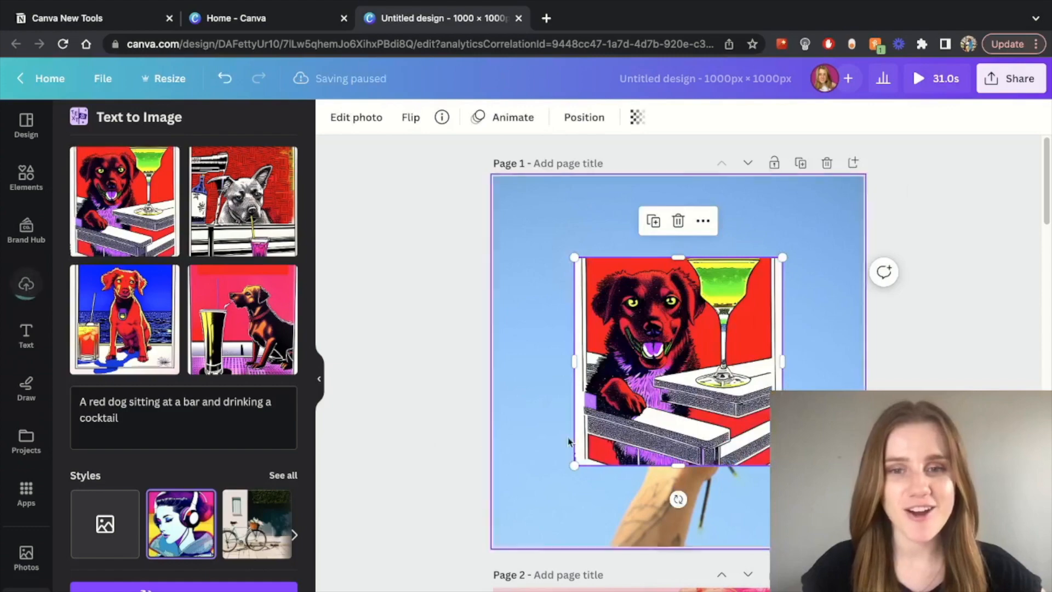
{"action": "left_click_drag", "start_coordinate": [574, 465], "coordinate": [486, 555]}
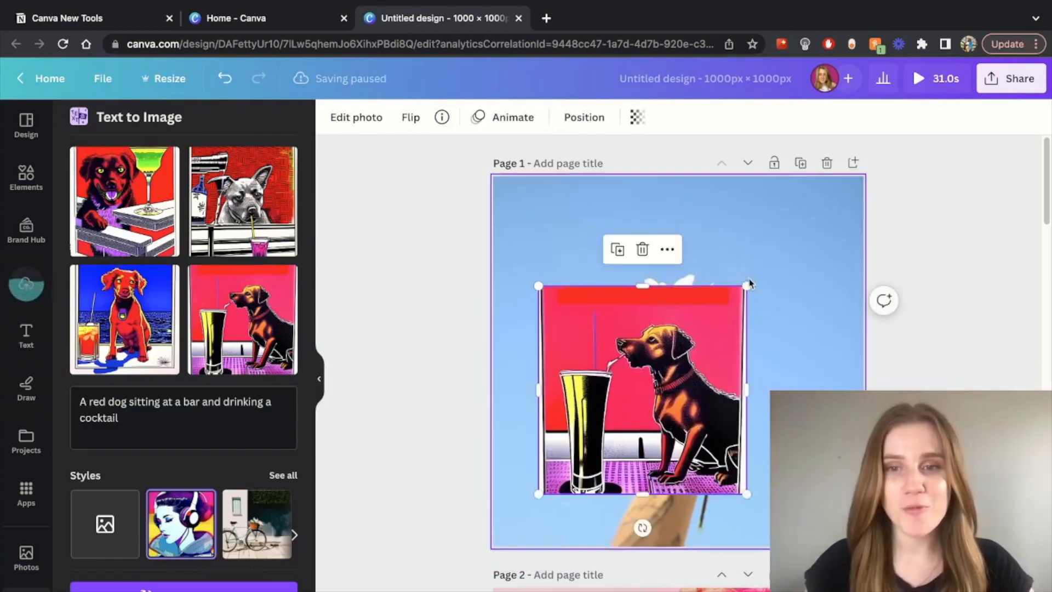
{"action": "left_click_drag", "start_coordinate": [751, 282], "coordinate": [851, 174]}
Enlarge the generated image of the grey dog sipping a pink drink and place it over the daisy on Page 1
{"action": "left_click_drag", "start_coordinate": [668, 352], "coordinate": [653, 397]}
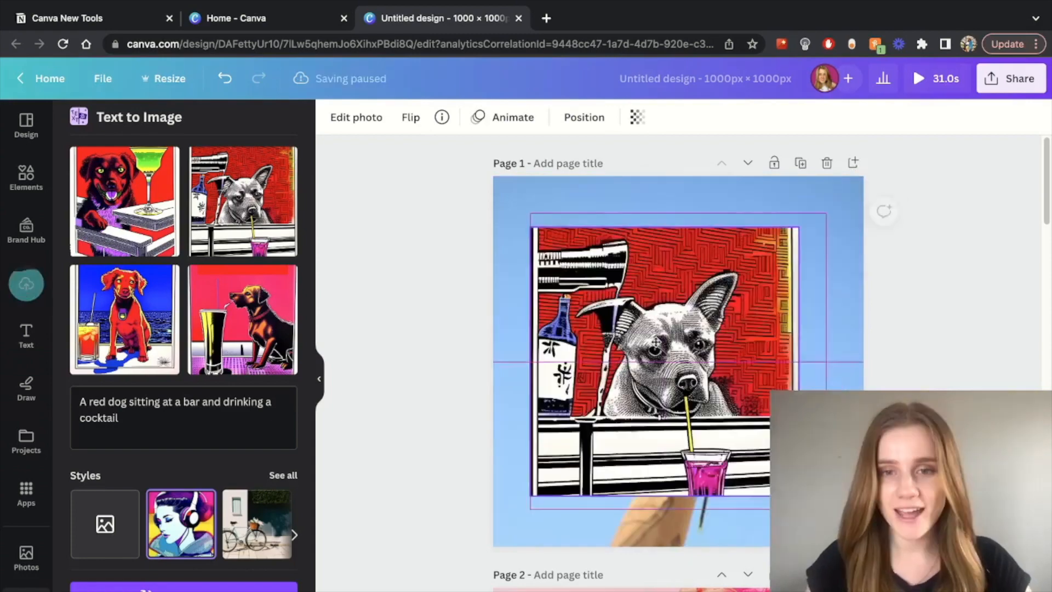
{"action": "left_click_drag", "start_coordinate": [809, 220], "coordinate": [817, 213]}
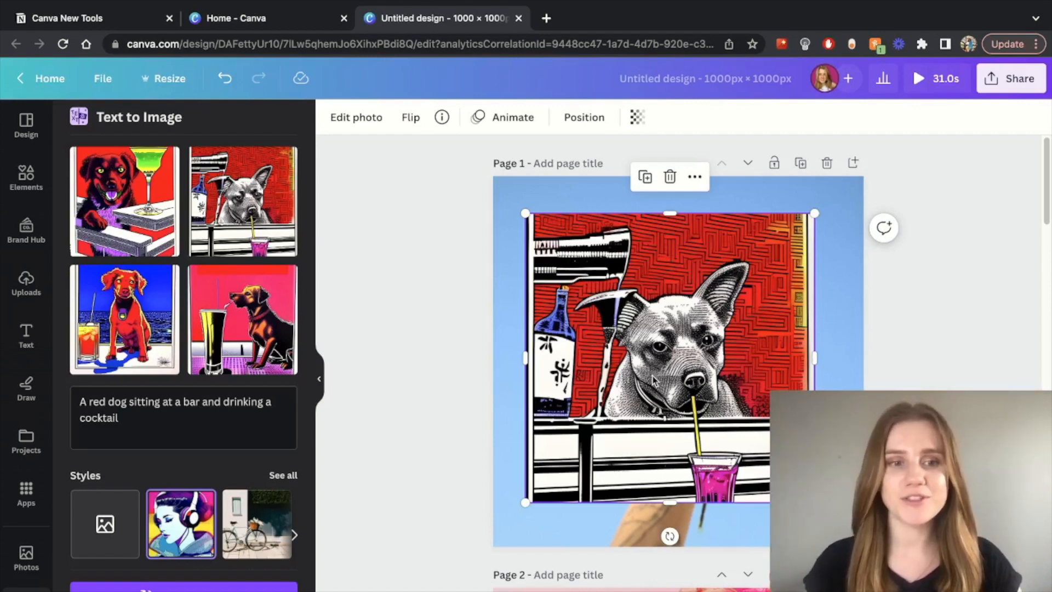
{"action": "left_click_drag", "start_coordinate": [709, 286], "coordinate": [714, 269]}
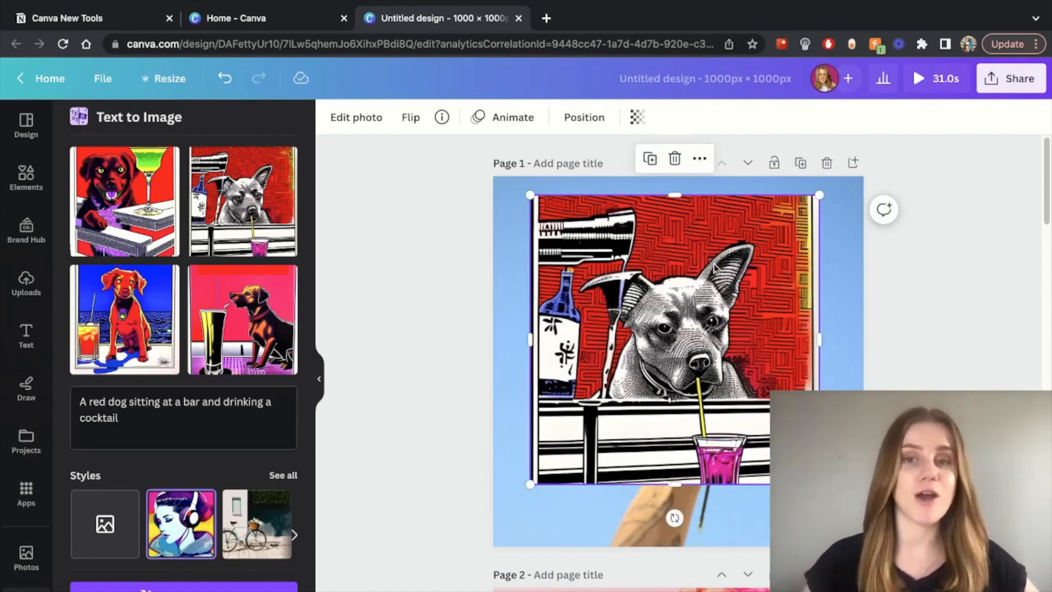